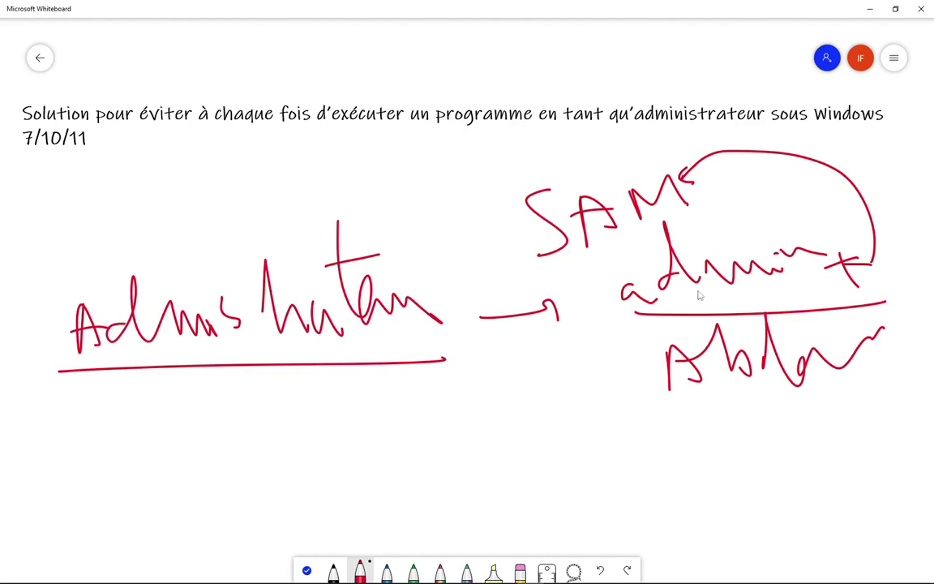
Draw a curved arrow downward beneath the handwritten "admin" and a check mark above "Administrateur" in red
{"action": "mouse_move", "coordinate": [617, 343]}
{"action": "left_mouse_down"}
{"action": "mouse_move", "coordinate": [705, 509]}
{"action": "mouse_move", "coordinate": [705, 484]}
{"action": "left_mouse_up"}
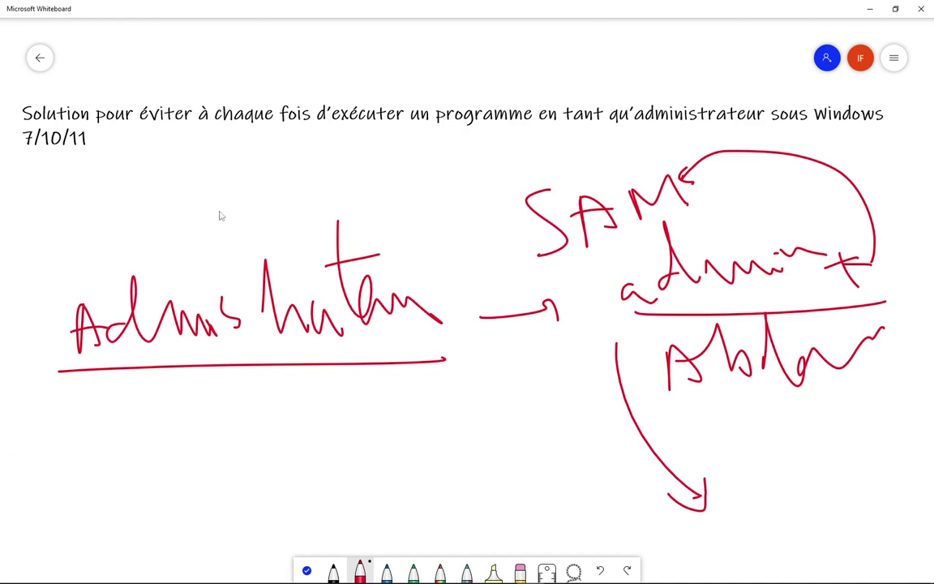
{"action": "left_click_drag", "start_coordinate": [209, 193], "coordinate": [351, 178]}
Switch to the Windows 10 x64 virtual machine in VMware Workstation and open Gestion de l'ordinateur for Ce PC
{"action": "mouse_move", "coordinate": [470, 577]}
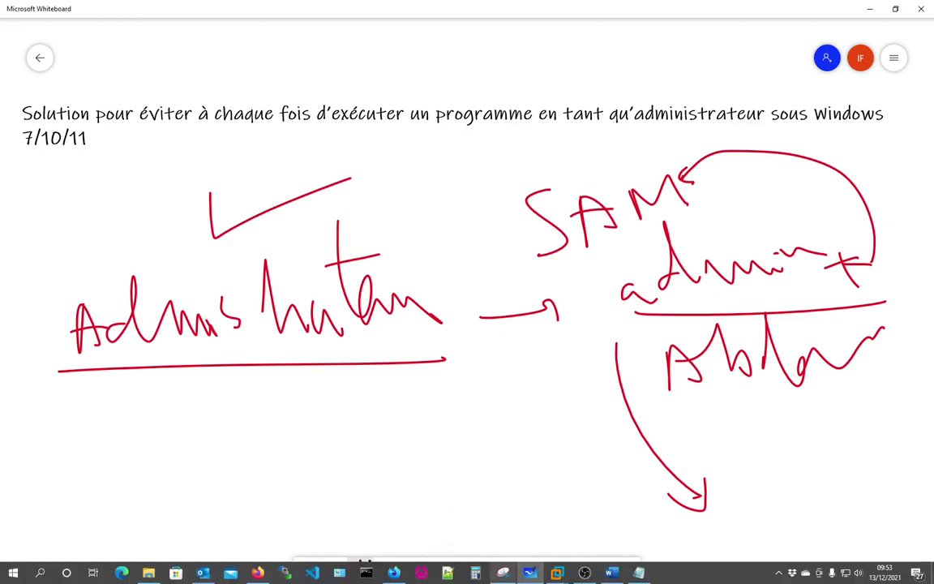
{"action": "mouse_move", "coordinate": [558, 574]}
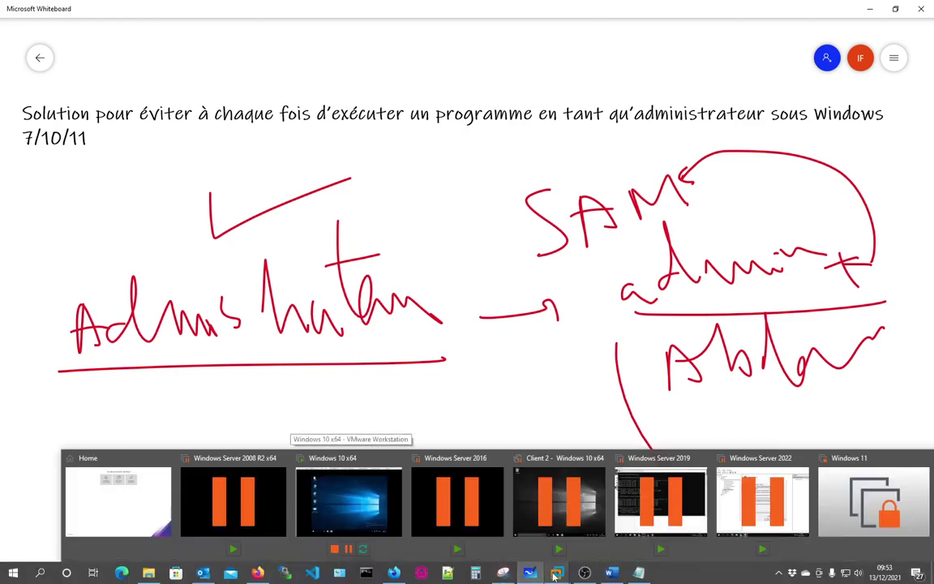
{"action": "left_click", "coordinate": [352, 494]}
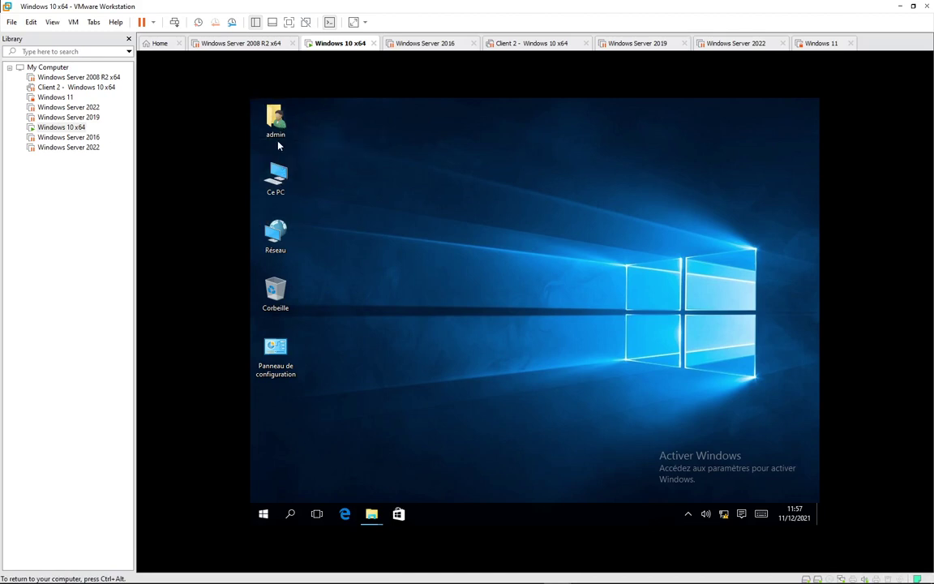
{"action": "left_click", "coordinate": [283, 178]}
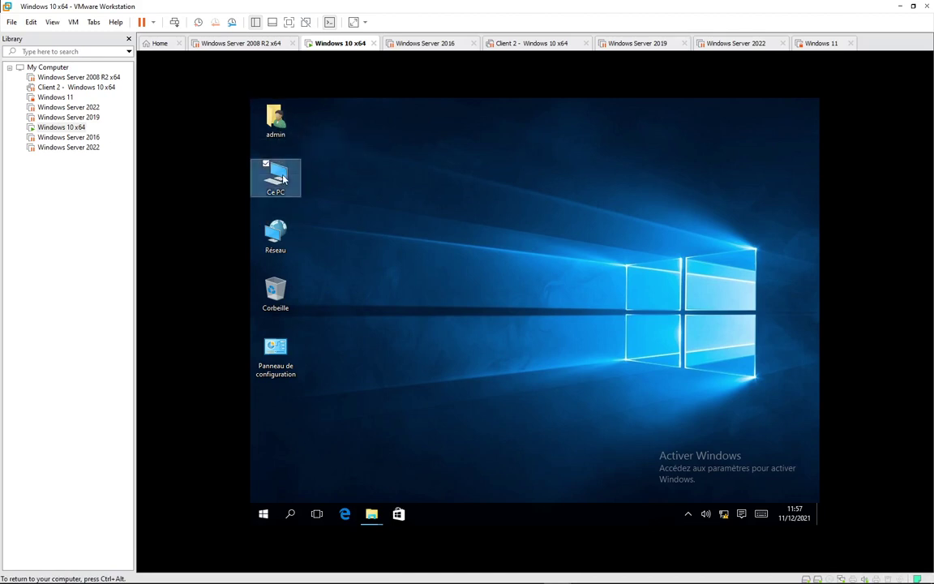
{"action": "right_click", "coordinate": [283, 179]}
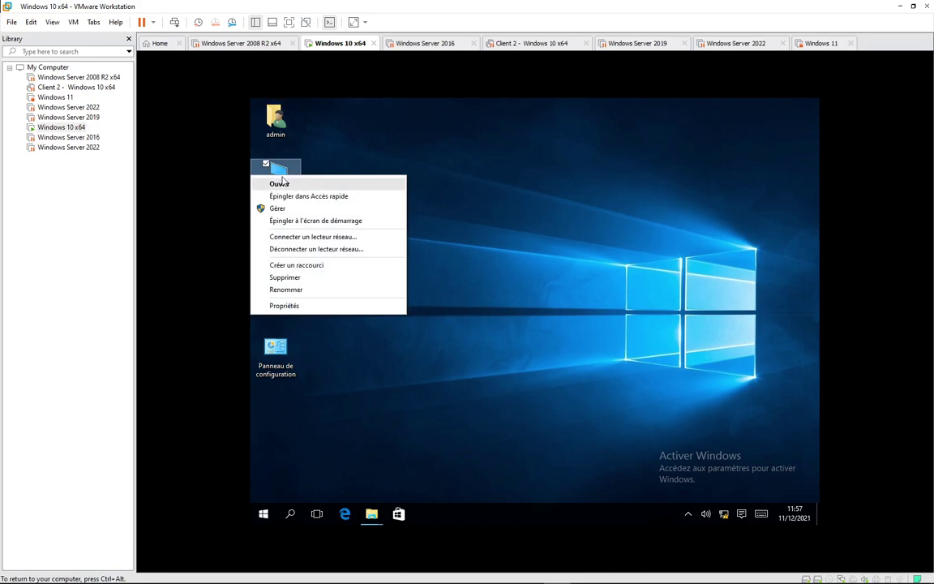
{"action": "left_click", "coordinate": [280, 210]}
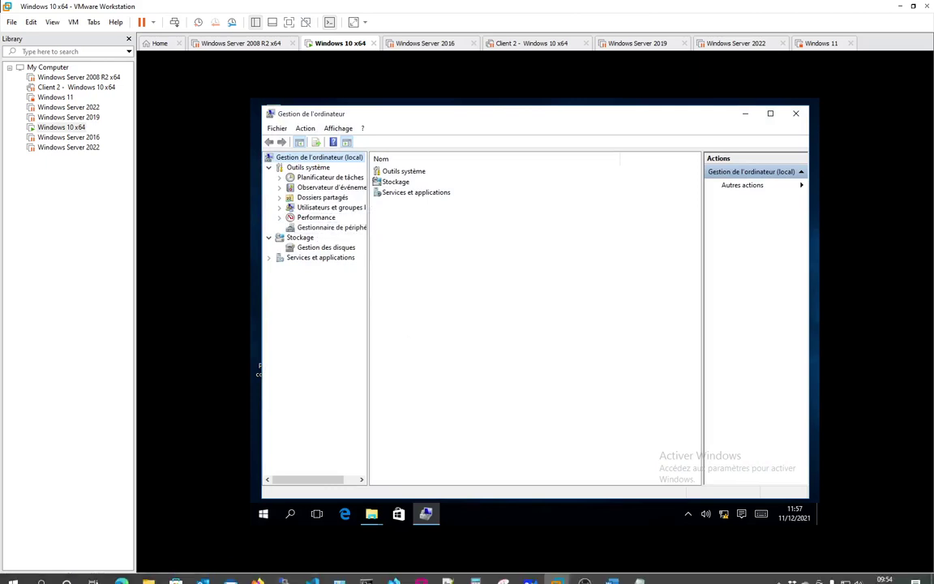
{"action": "left_click", "coordinate": [777, 574]}
{"action": "left_click", "coordinate": [765, 574]}
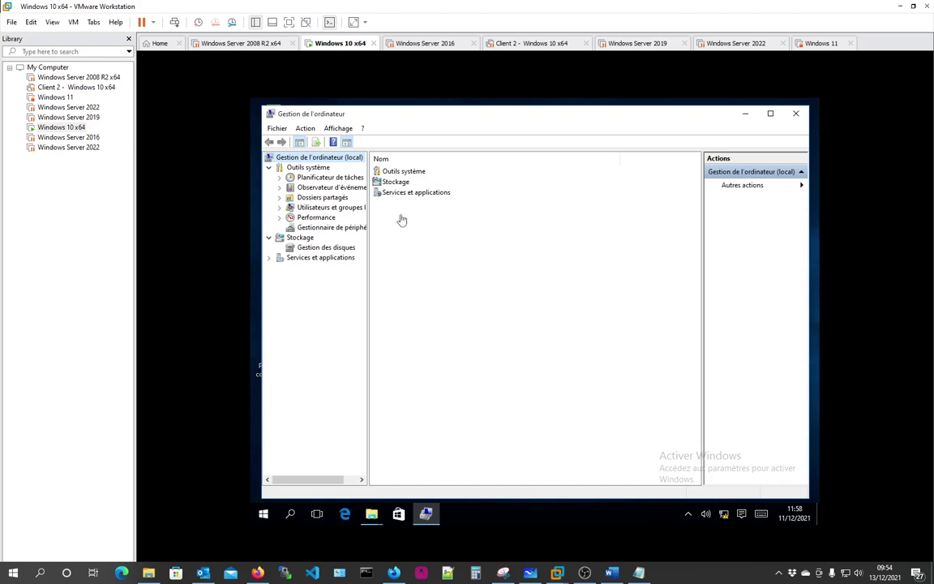
Display the local Utilisateurs list and widen its Nom column to show the full account names
{"action": "left_click", "coordinate": [326, 210]}
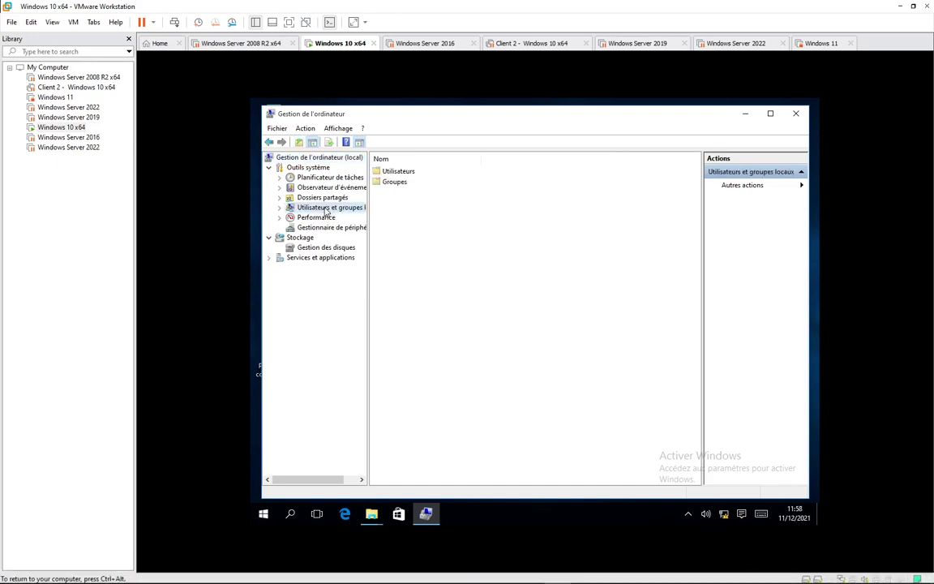
{"action": "left_click", "coordinate": [387, 172]}
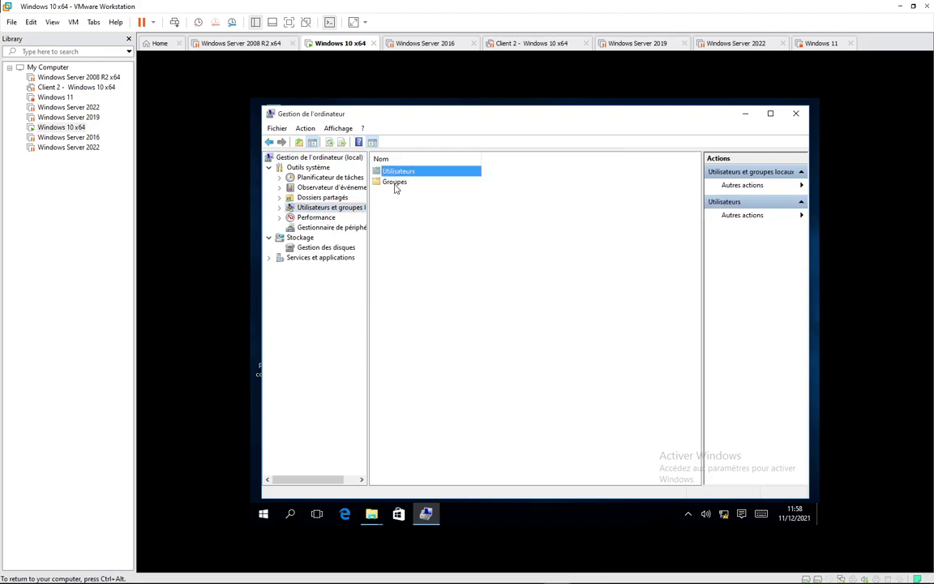
{"action": "left_click", "coordinate": [409, 181]}
{"action": "double_click", "coordinate": [401, 172]}
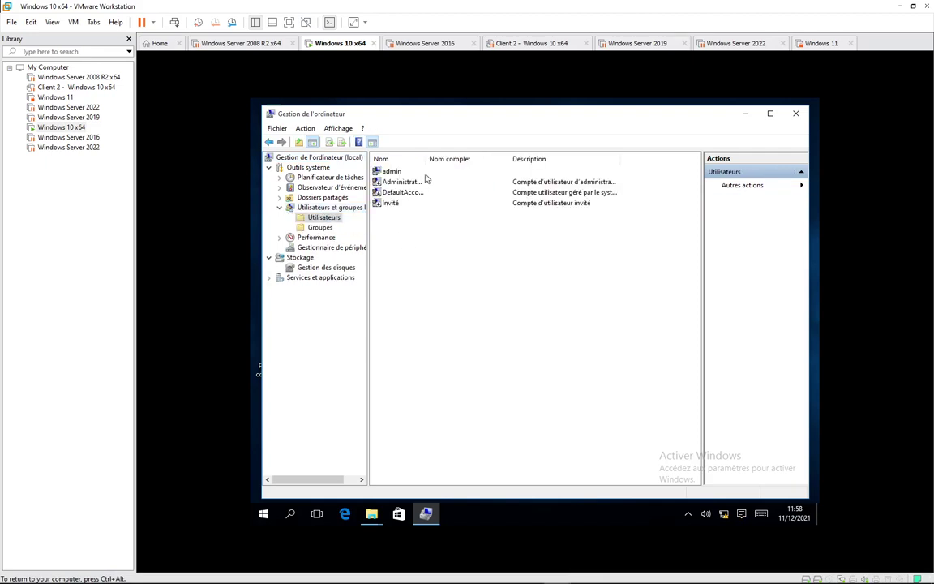
{"action": "left_click_drag", "start_coordinate": [426, 159], "coordinate": [546, 160]}
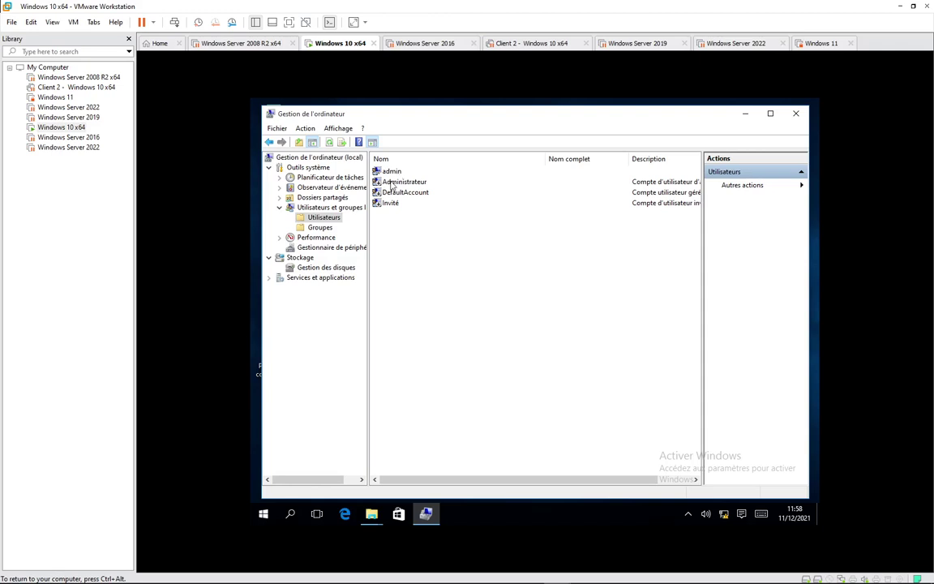
Try to enable the Administrateur account by clearing "Le compte est désactivé" in its properties
{"action": "left_click", "coordinate": [406, 183]}
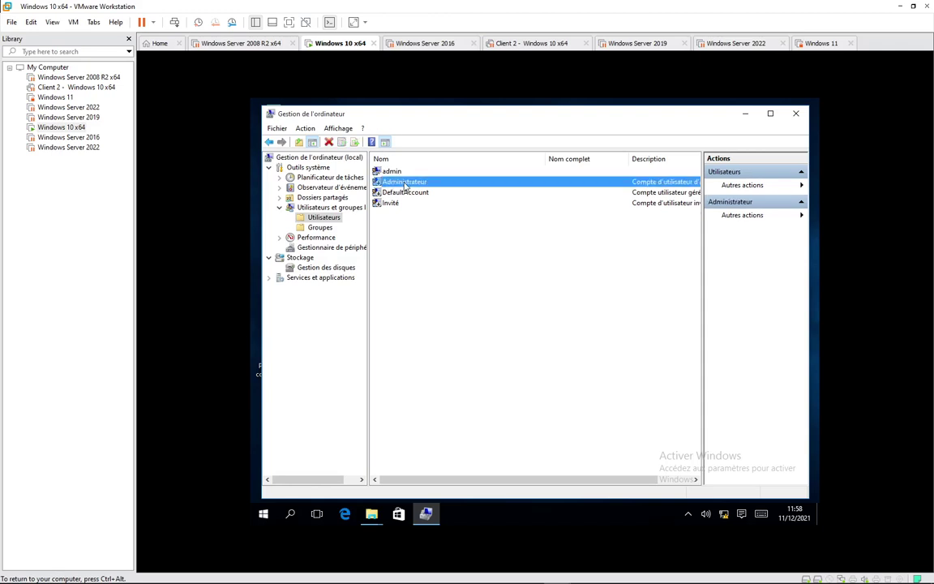
{"action": "right_click", "coordinate": [405, 183]}
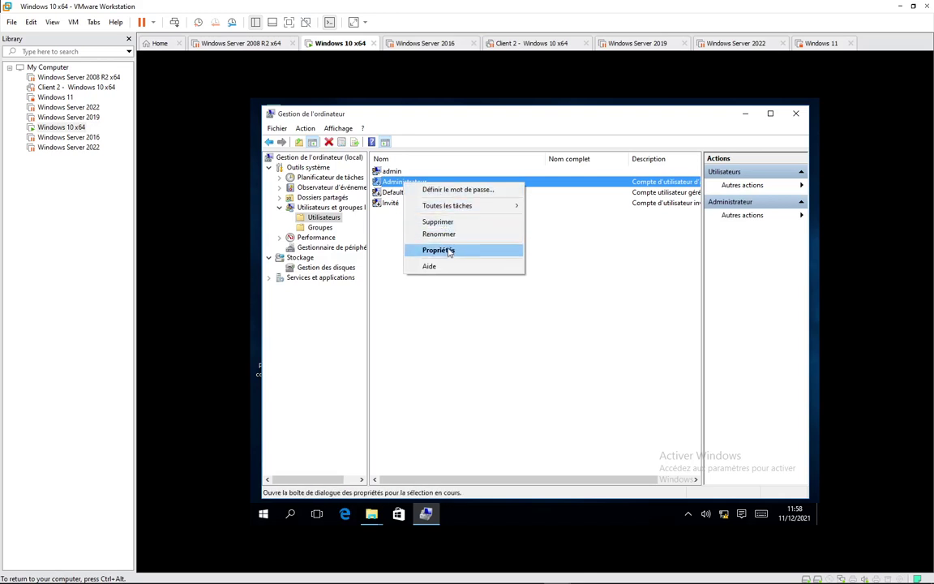
{"action": "left_click", "coordinate": [449, 252]}
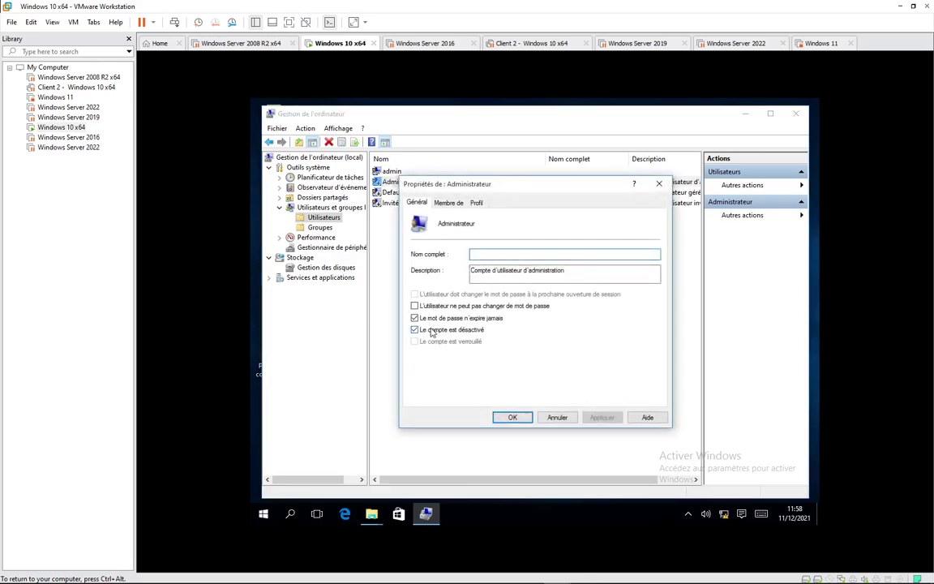
{"action": "left_click", "coordinate": [432, 331]}
{"action": "left_click", "coordinate": [510, 416]}
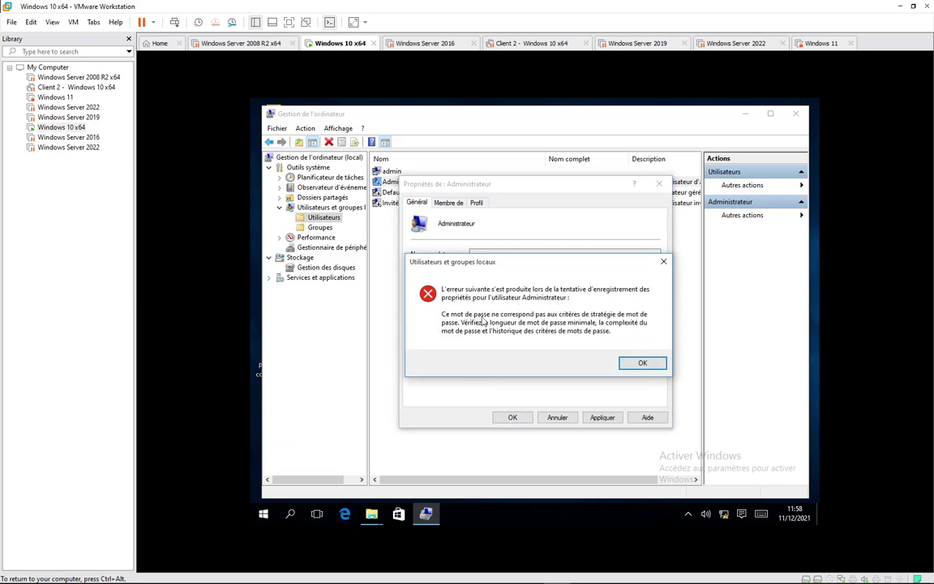
{"action": "left_click", "coordinate": [642, 362]}
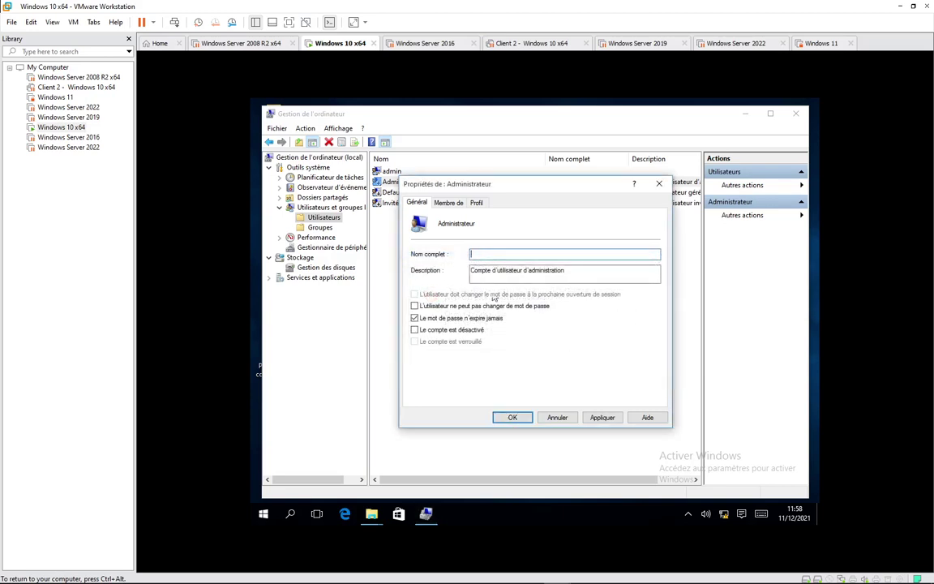
{"action": "left_click", "coordinate": [487, 257]}
{"action": "left_click", "coordinate": [557, 417]}
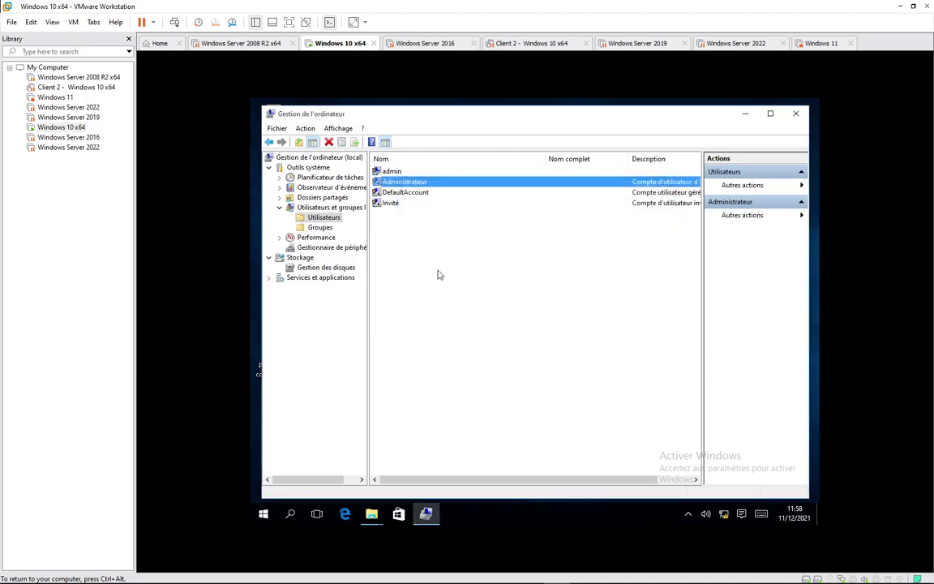
Set and confirm a new password for the Administrateur account
{"action": "right_click", "coordinate": [413, 184]}
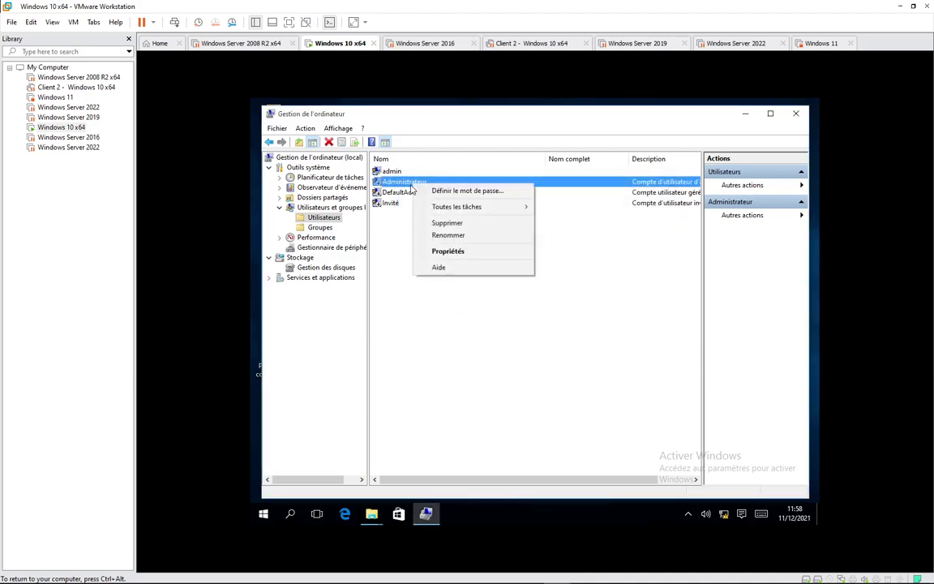
{"action": "left_click", "coordinate": [460, 193]}
{"action": "key", "text": "Return"}
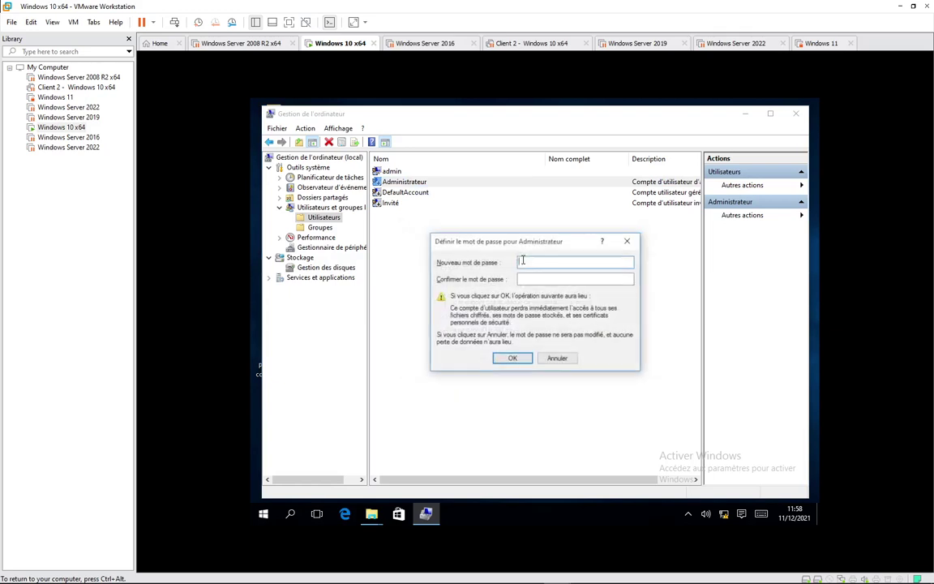
{"action": "type", "text": "••••••••"}
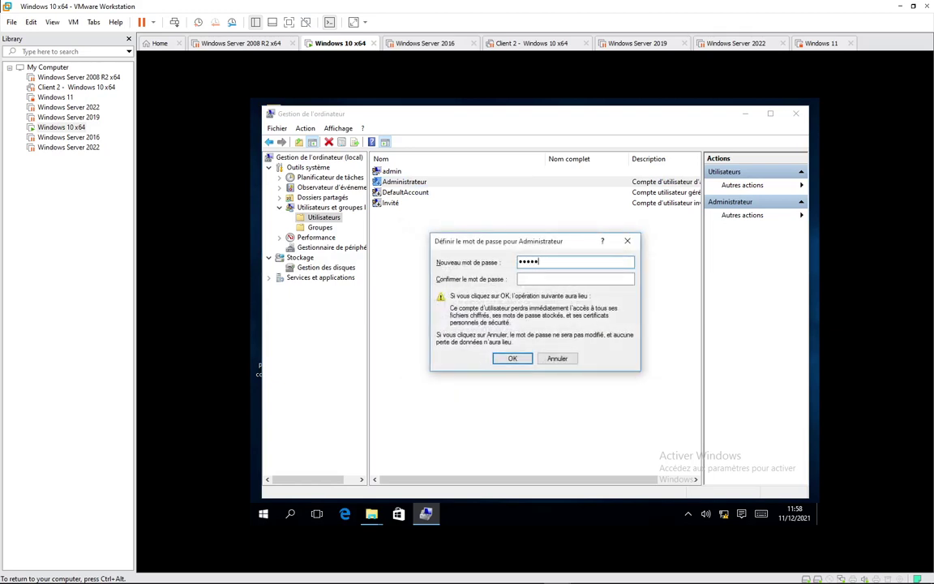
{"action": "key", "text": "Tab"}
{"action": "type", "text": "••••"}
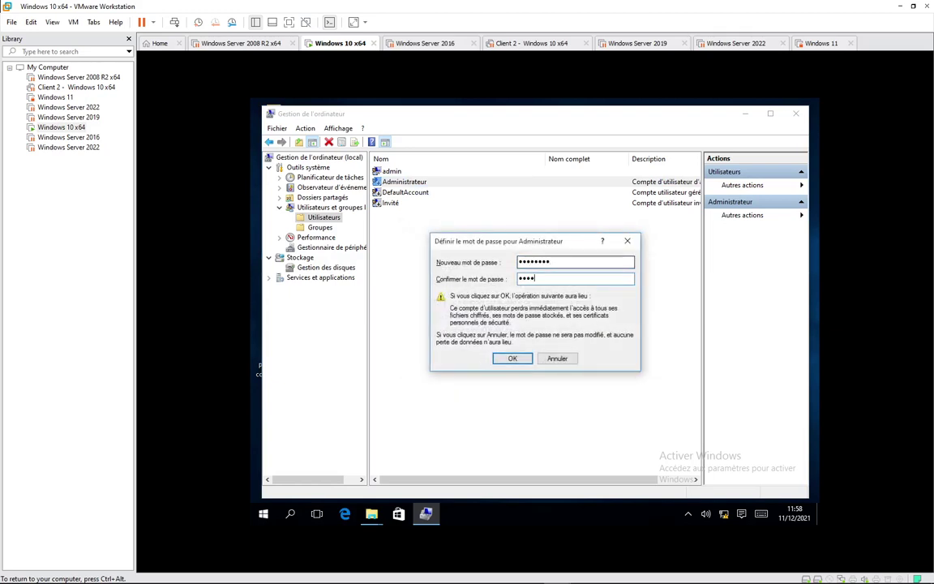
{"action": "type", "text": "••••"}
{"action": "key", "text": "Return"}
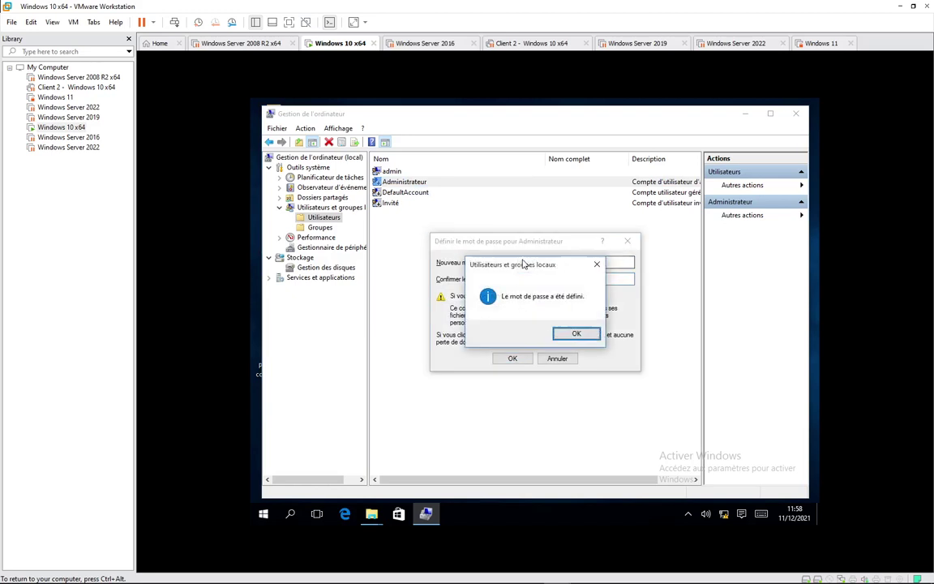
{"action": "left_click", "coordinate": [578, 334]}
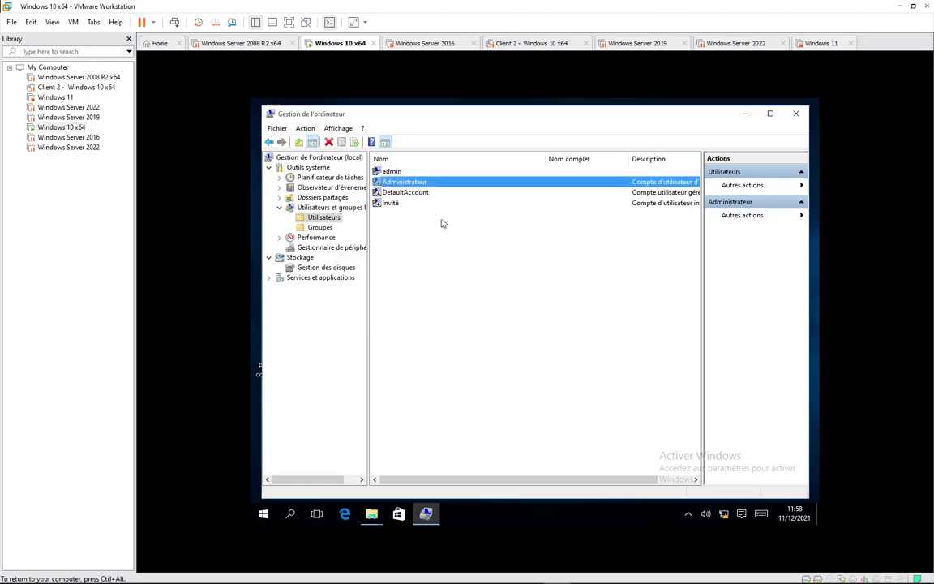
Check the group membership of the admin account in its properties, leaving the settings as they are
{"action": "left_click", "coordinate": [396, 172]}
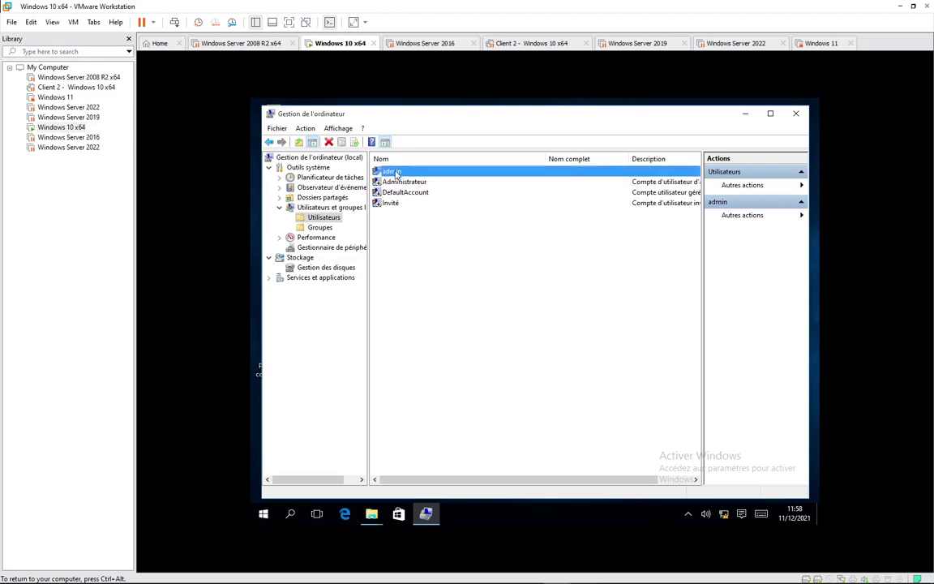
{"action": "double_click", "coordinate": [396, 173]}
{"action": "left_click", "coordinate": [449, 202]}
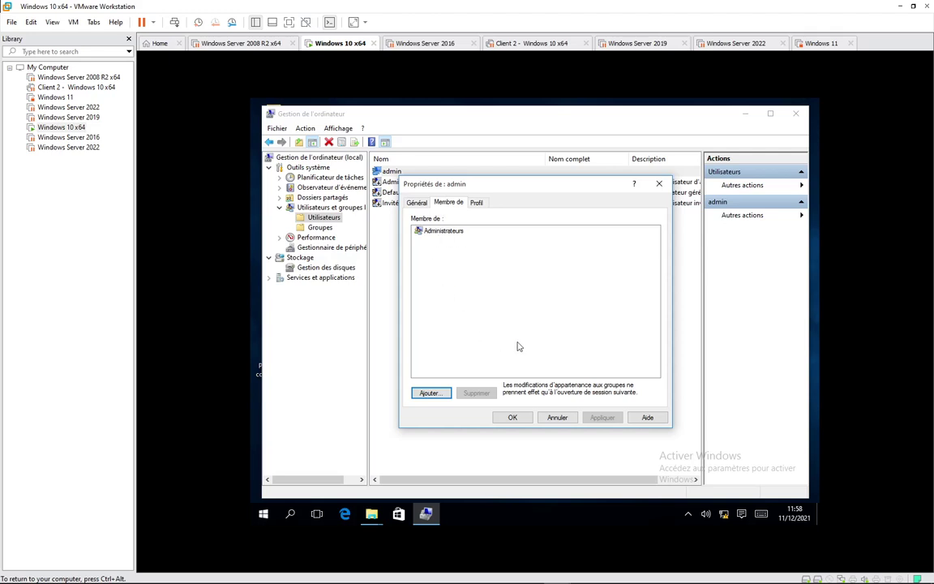
{"action": "left_click", "coordinate": [557, 418]}
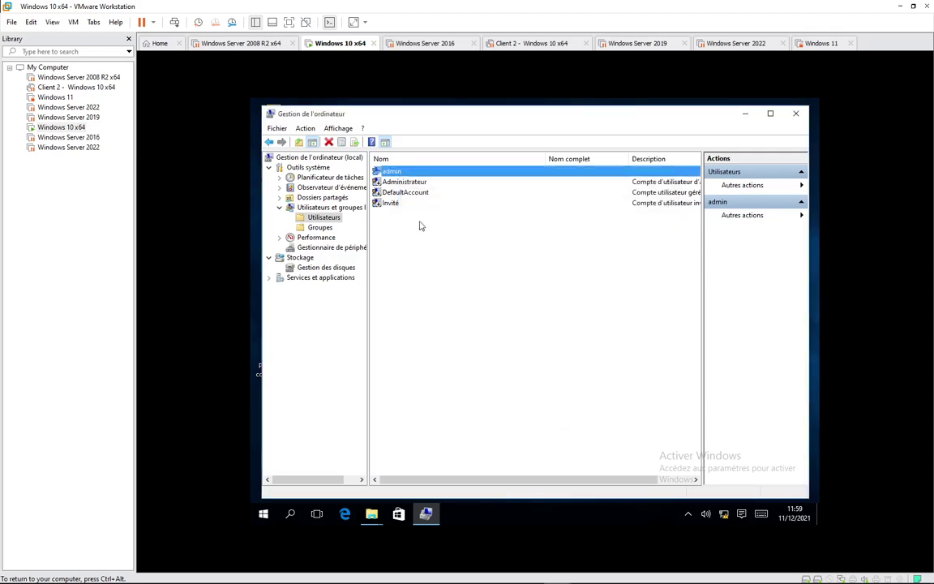
Enable the Administrateur account by clearing "Le compte est désactivé" in its properties and apply the change
{"action": "left_click", "coordinate": [381, 184]}
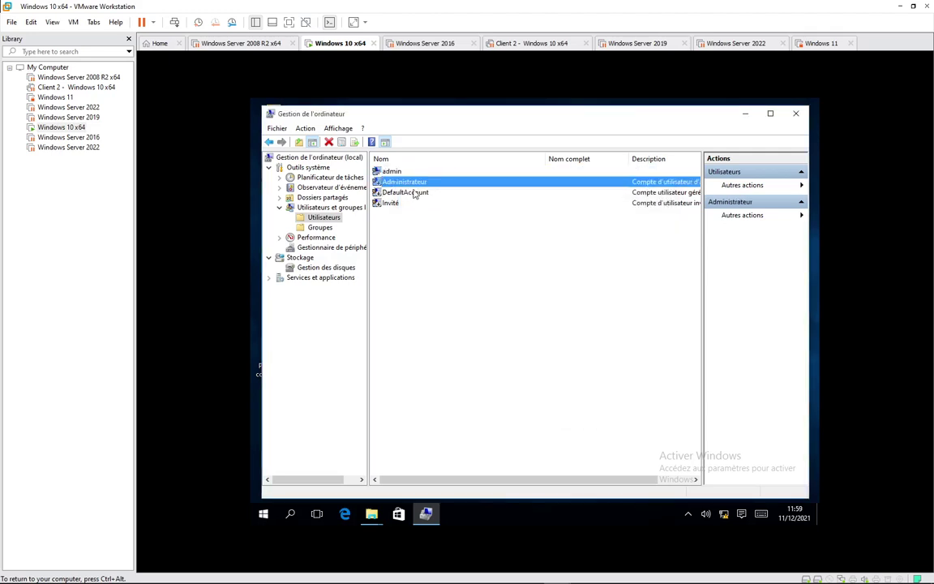
{"action": "right_click", "coordinate": [414, 183]}
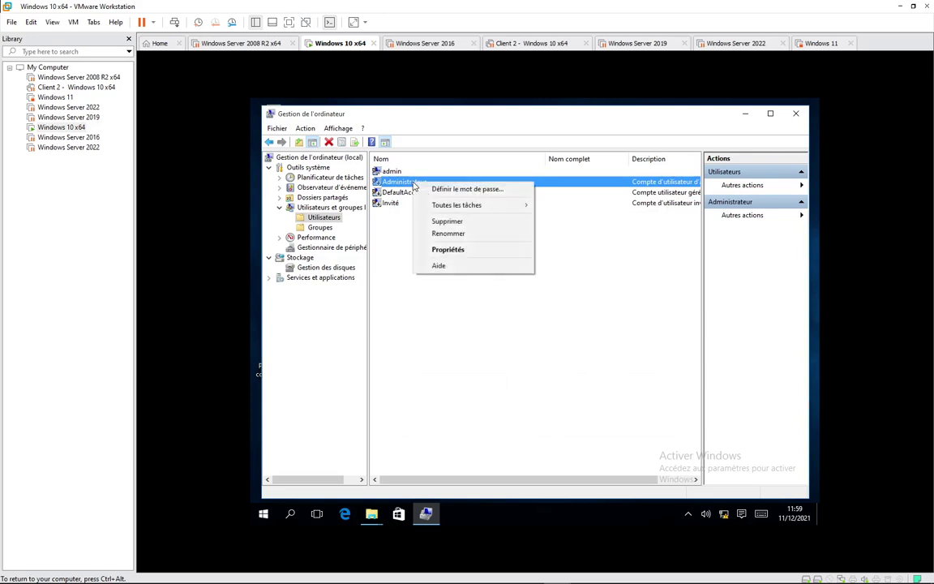
{"action": "left_click", "coordinate": [456, 252]}
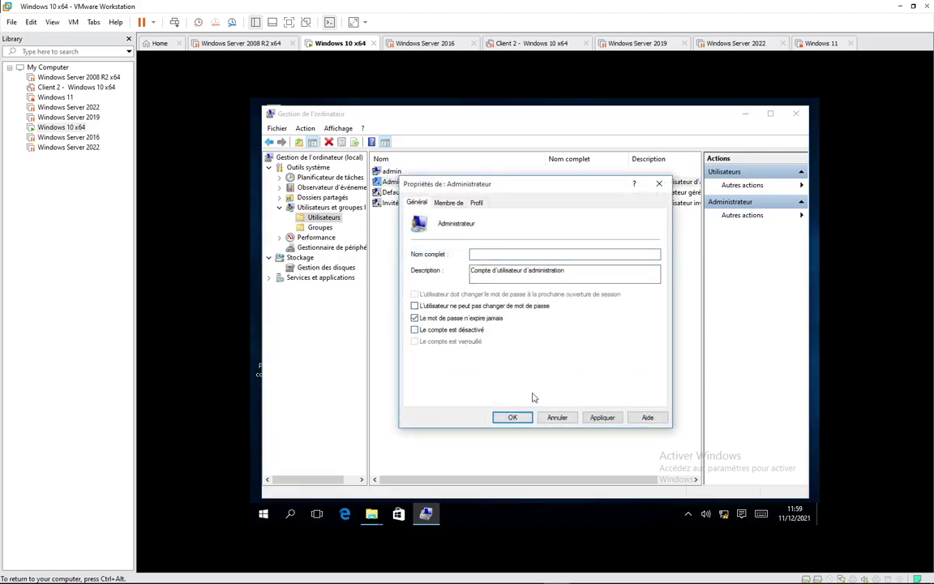
{"action": "left_click", "coordinate": [514, 417]}
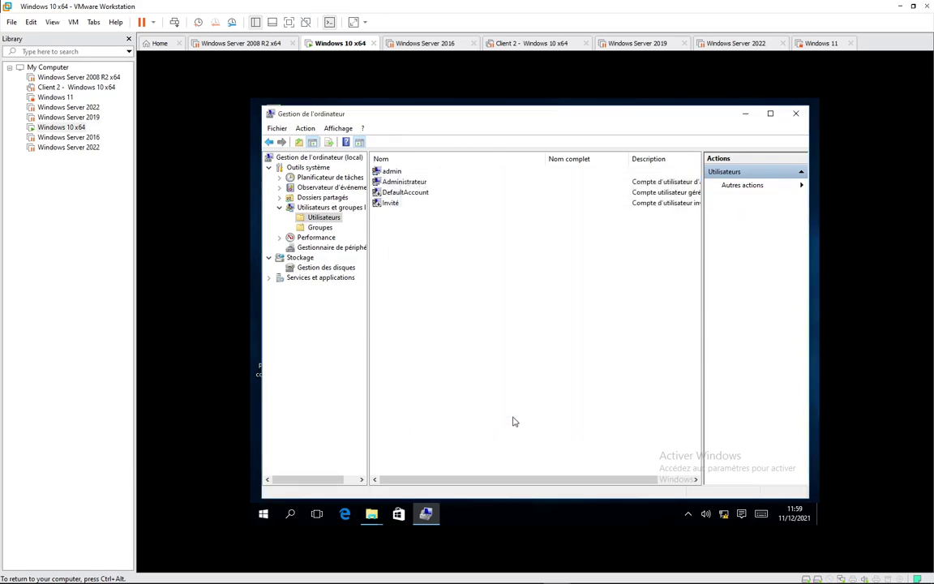
{"action": "left_click", "coordinate": [396, 173]}
{"action": "right_click", "coordinate": [397, 172]}
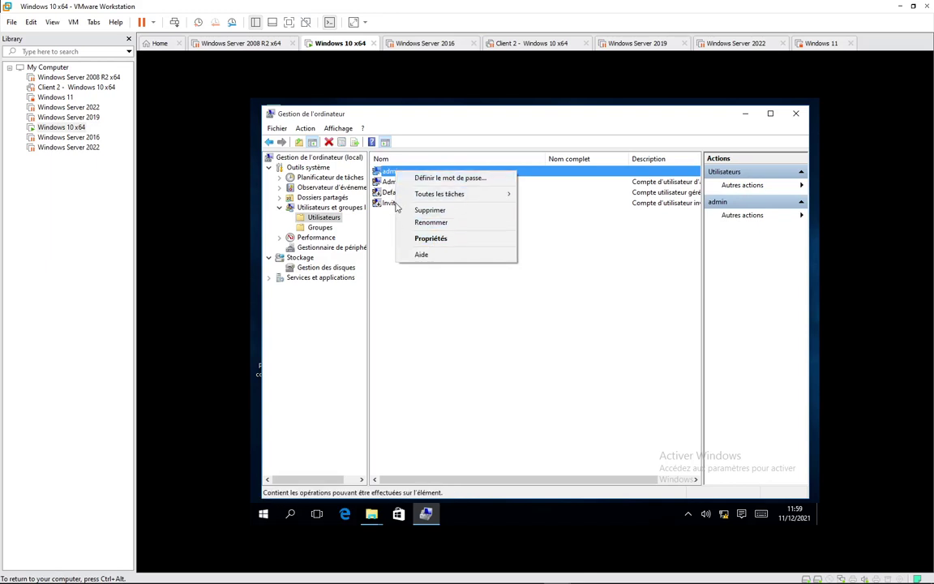
{"action": "left_click", "coordinate": [384, 342]}
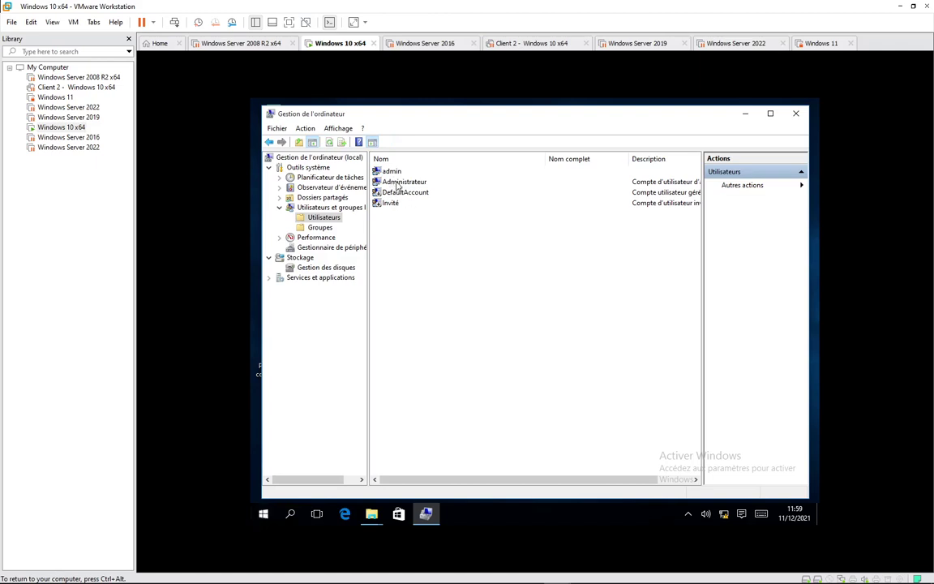
Search for cmd in the virtual machine and open the Invite de commandes window
{"action": "mouse_move", "coordinate": [918, 577]}
{"action": "left_click", "coordinate": [292, 514]}
{"action": "type", "text": "cmd"}
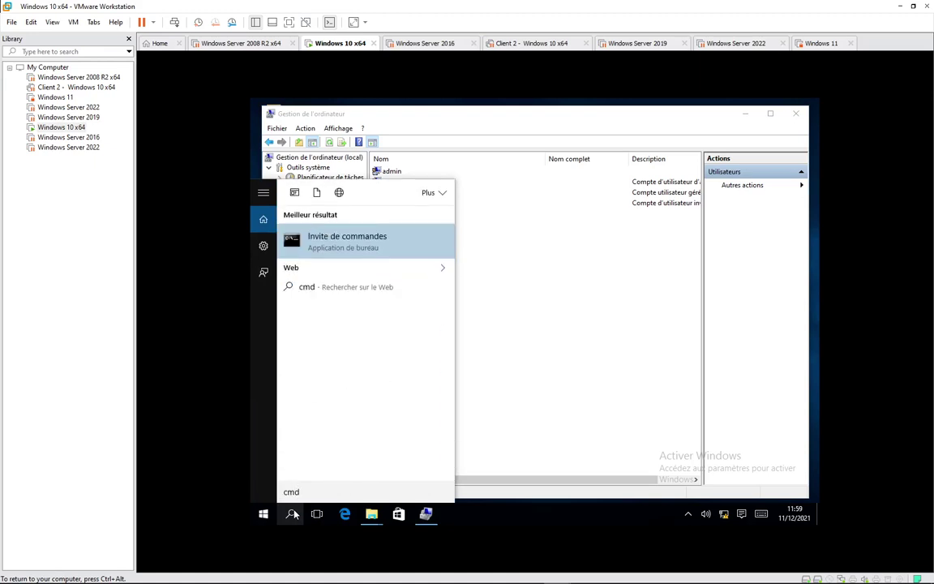
{"action": "key", "text": "Return"}
{"action": "left_click", "coordinate": [378, 208]}
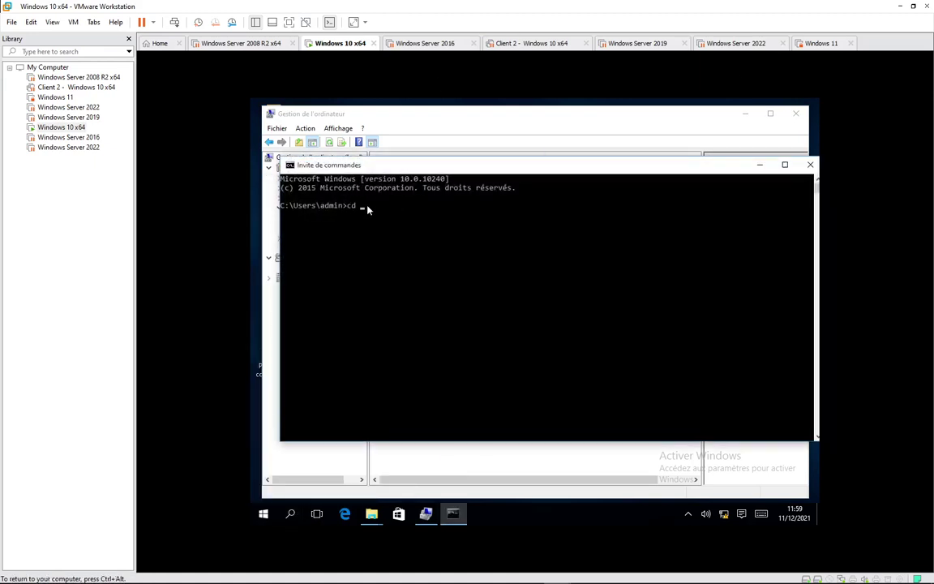
Go to the root of drive C with cd / and create a directory named ttt with mkdir
{"action": "type", "text": "cd /"}
{"action": "key", "text": "Return"}
{"action": "type", "text": "mkdir ttt"}
{"action": "key", "text": "Return"}
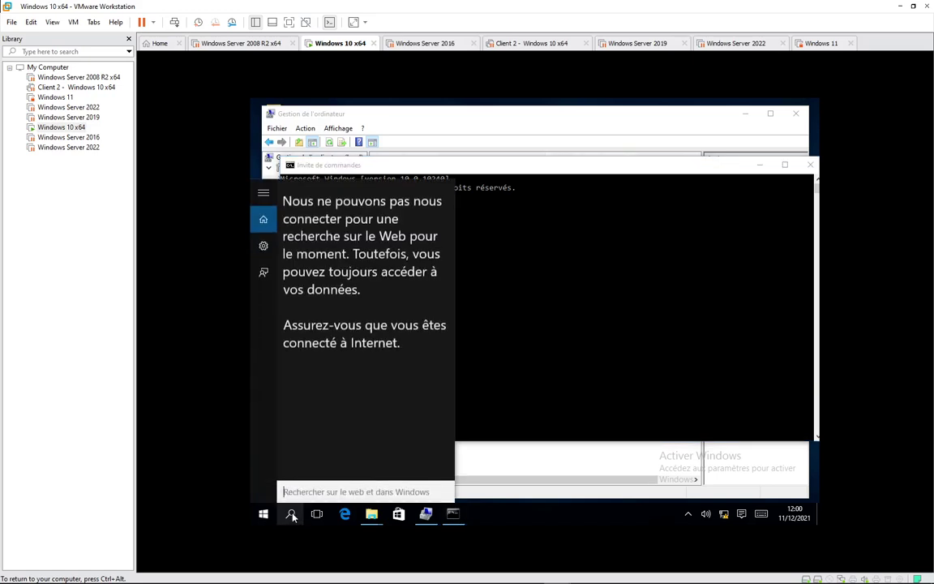
Search for cmd, run Invite de commandes as administrator and approve the user account control request
{"action": "type", "text": "cmd"}
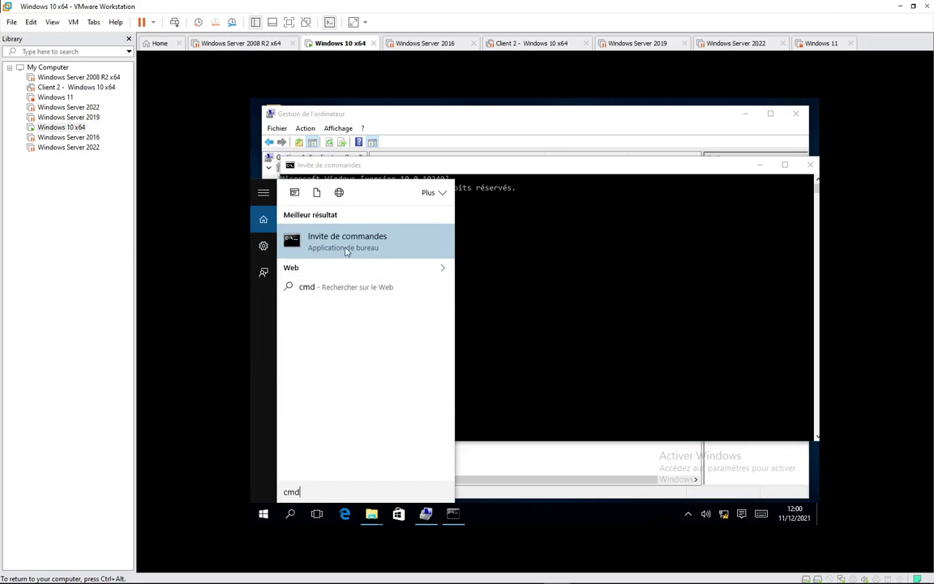
{"action": "right_click", "coordinate": [345, 249]}
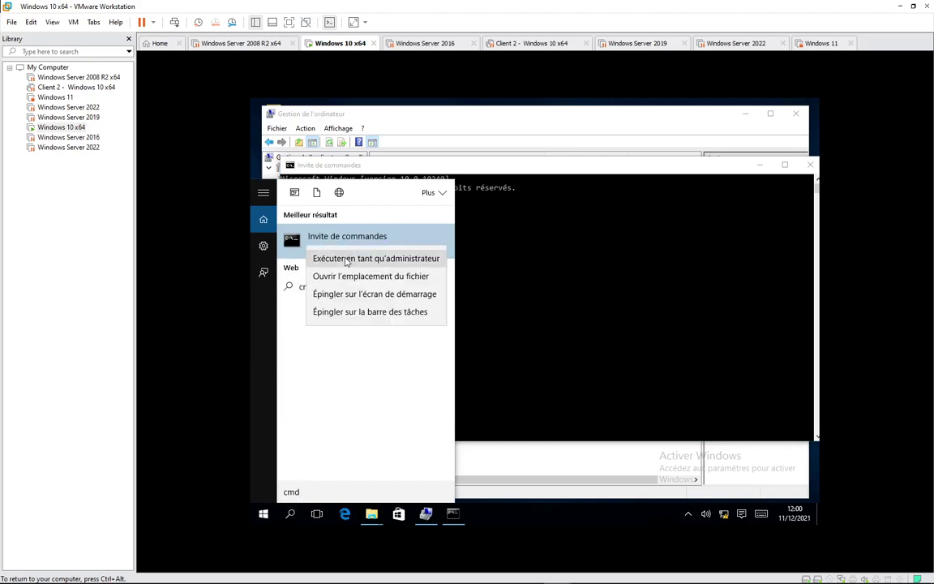
{"action": "left_click", "coordinate": [347, 258]}
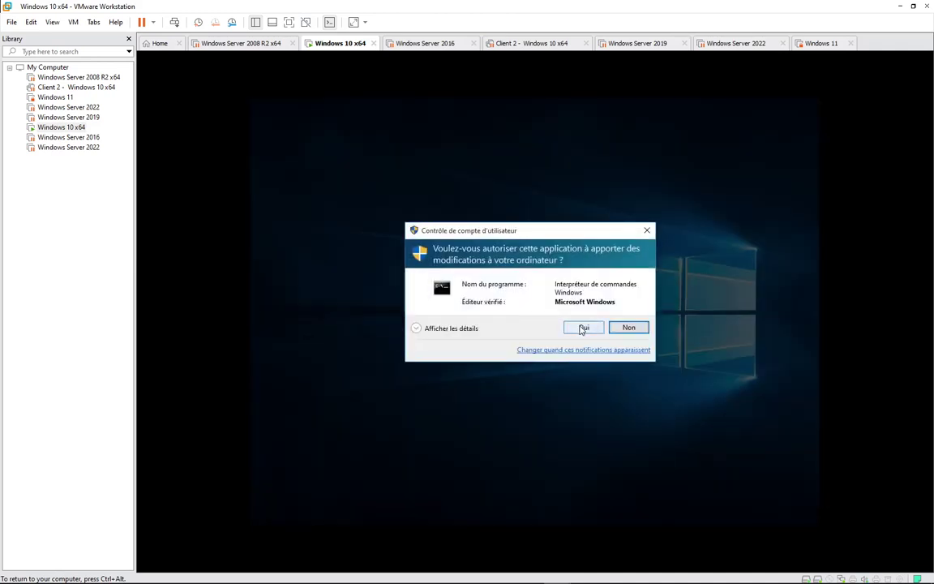
{"action": "left_click", "coordinate": [583, 329]}
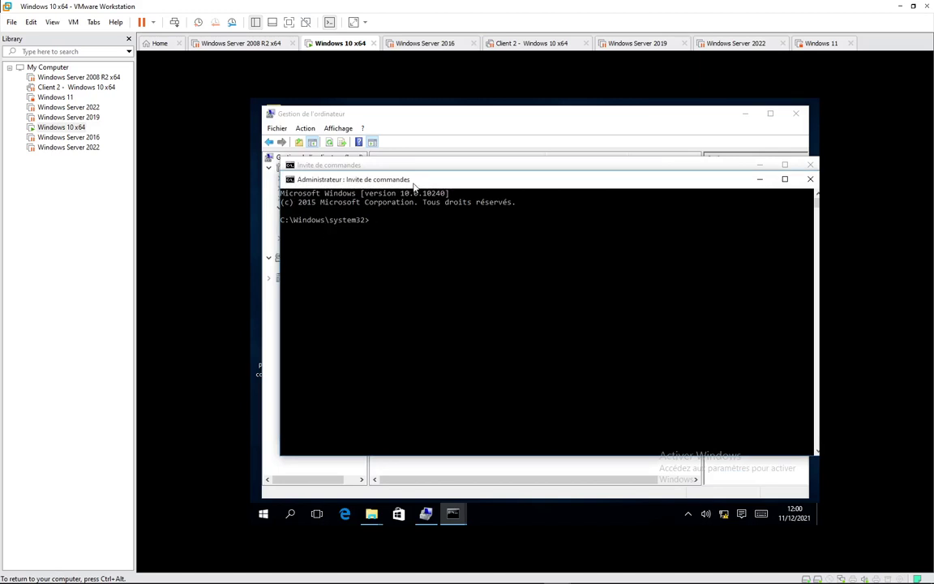
List the contents of C:\Windows\system32 with dir in the administrator command prompt
{"action": "left_click", "coordinate": [374, 225]}
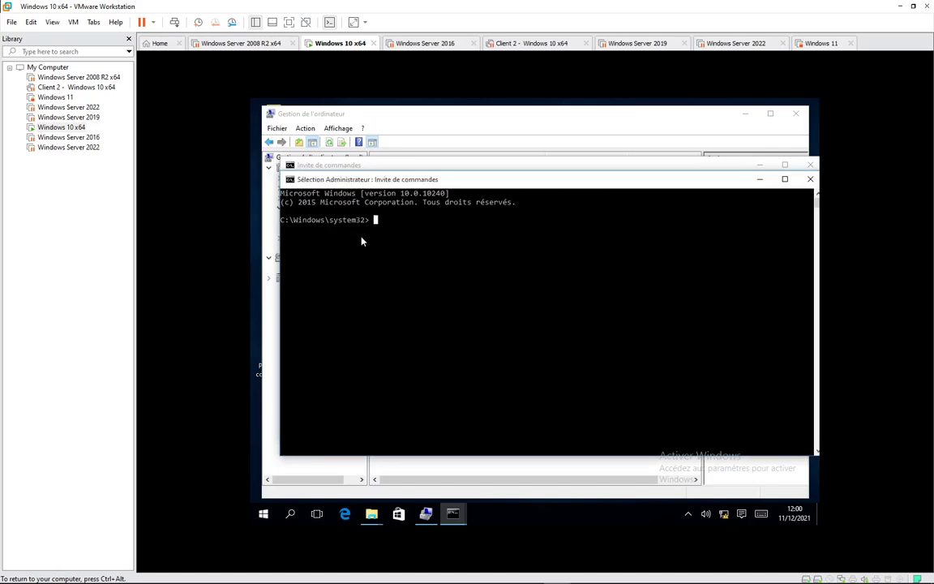
{"action": "type", "text": "dir"}
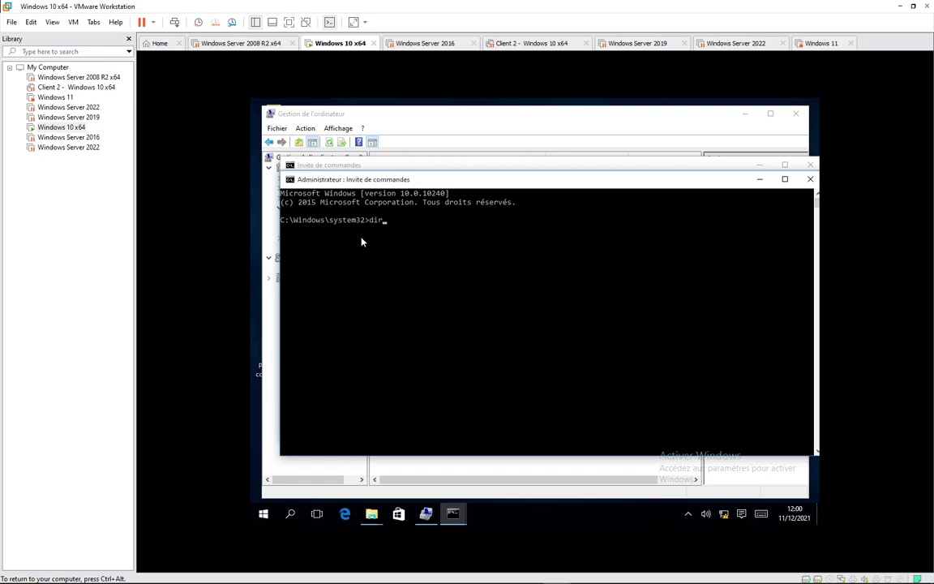
{"action": "key", "text": "Return"}
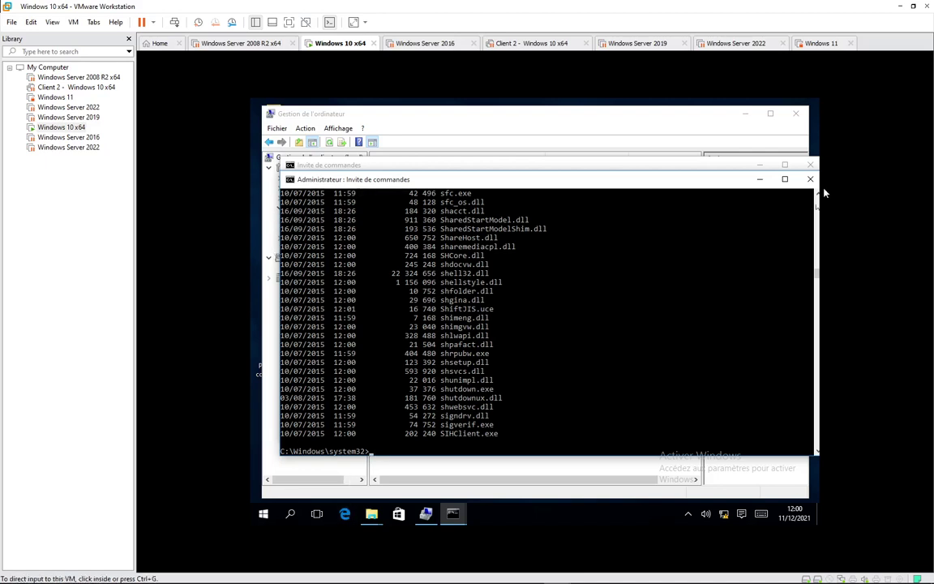
Minimise both command prompt windows and the Gestion de l'ordinateur window to show the virtual machine's desktop
{"action": "left_click", "coordinate": [759, 179]}
{"action": "left_click", "coordinate": [761, 167]}
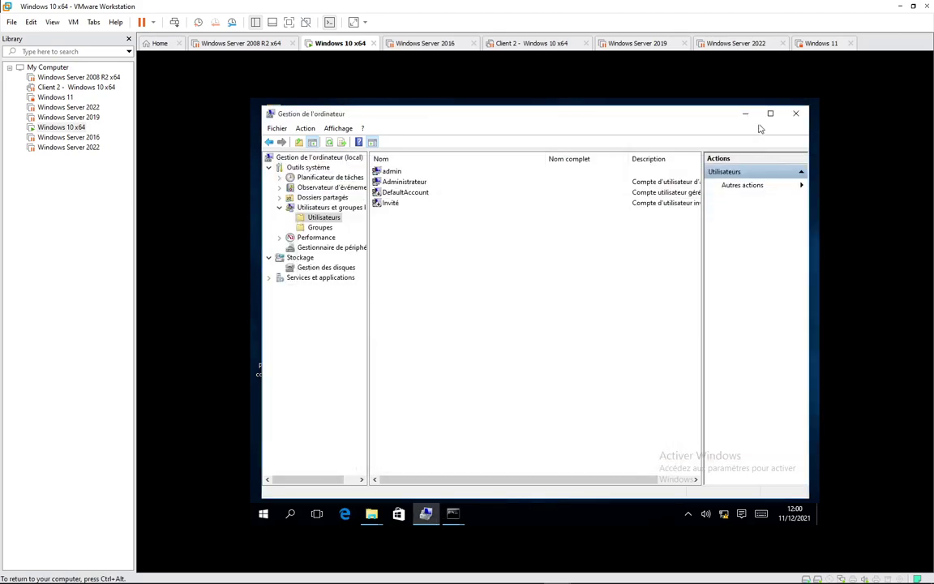
{"action": "left_click", "coordinate": [743, 114]}
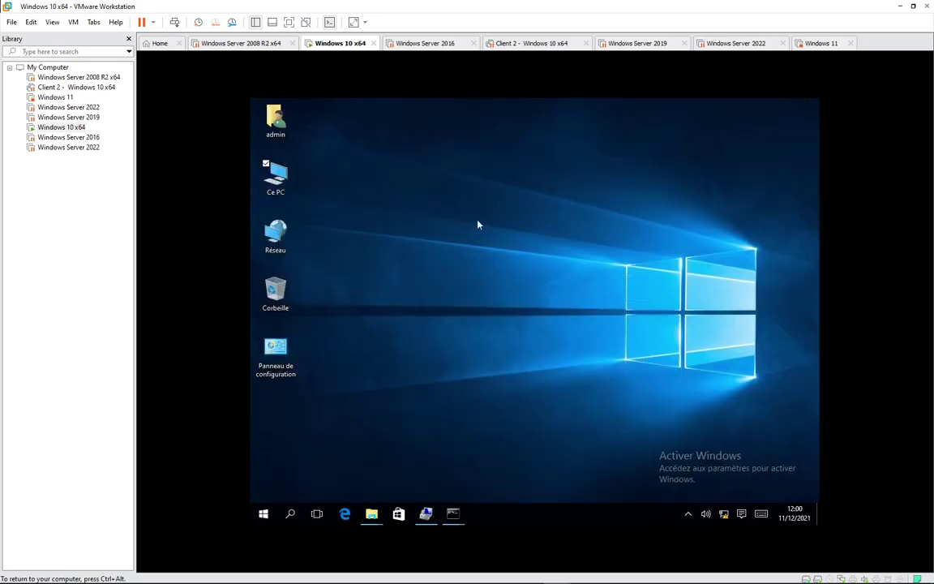
Search for "ca" and pin Calculatrice to the virtual machine's taskbar
{"action": "right_click", "coordinate": [346, 519]}
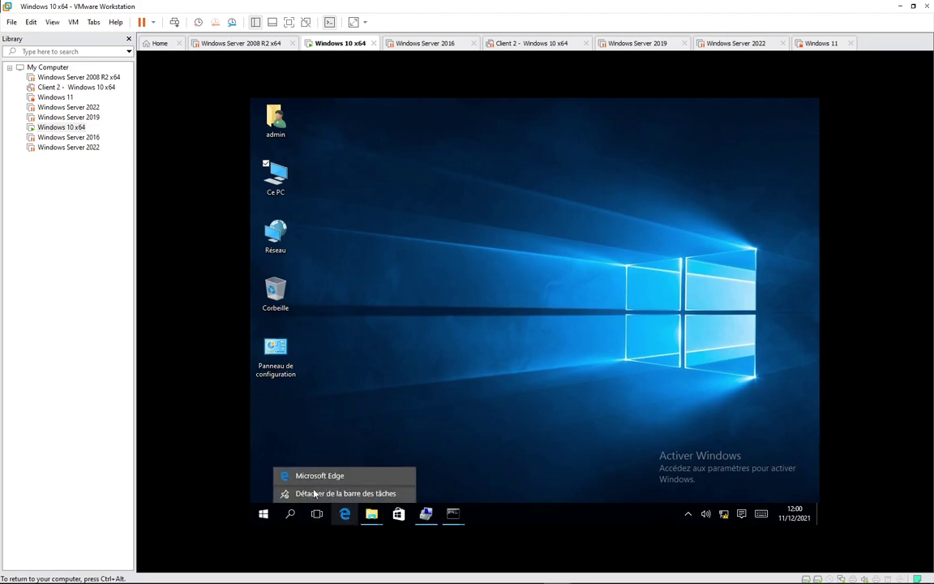
{"action": "left_click", "coordinate": [289, 515]}
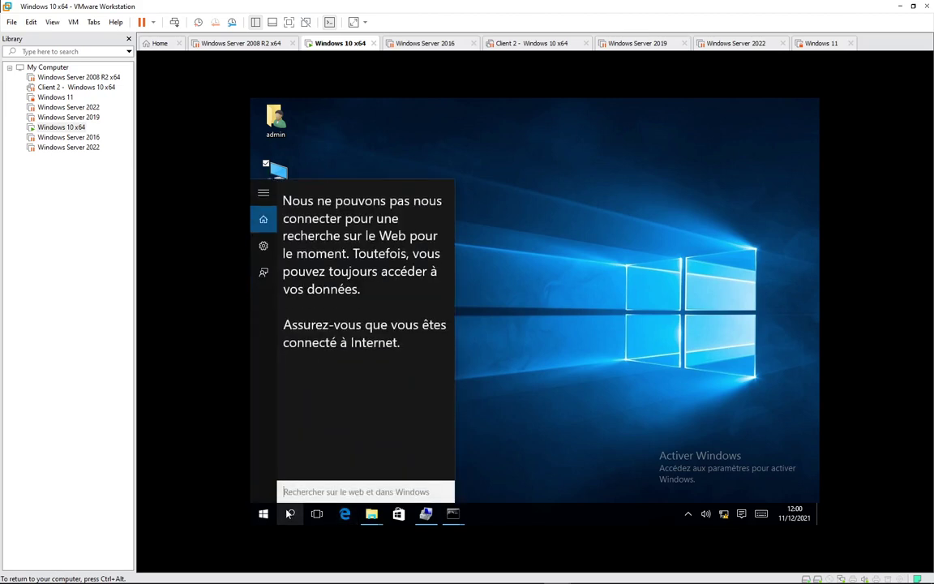
{"action": "type", "text": "ca"}
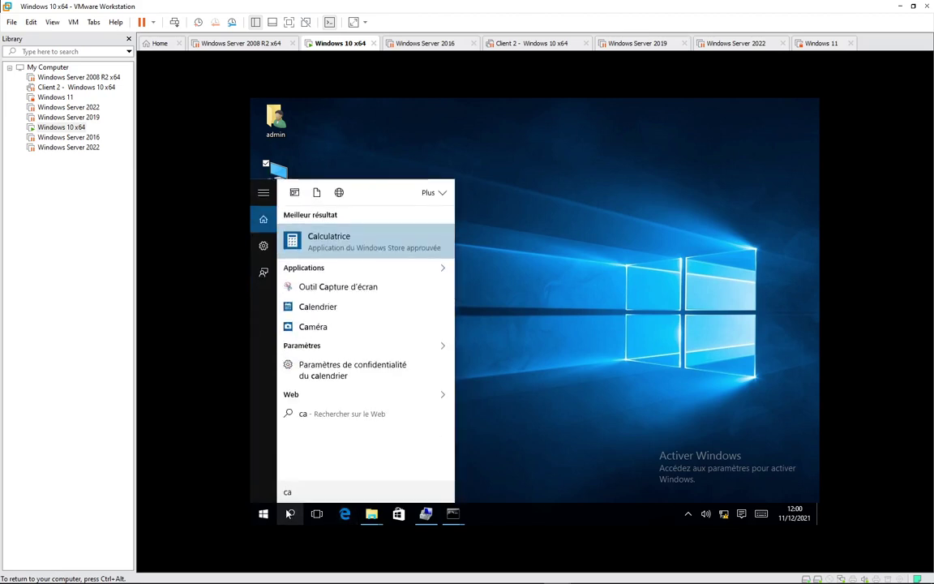
{"action": "right_click", "coordinate": [366, 253]}
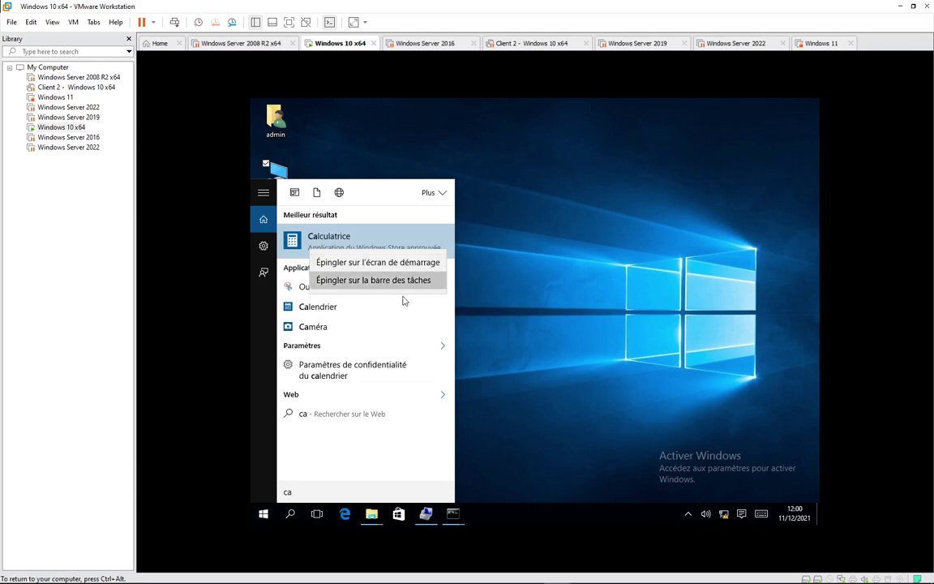
{"action": "left_click", "coordinate": [377, 281]}
Open Calculatrice from the taskbar, view its Paramètres page and close the app
{"action": "right_click", "coordinate": [481, 514]}
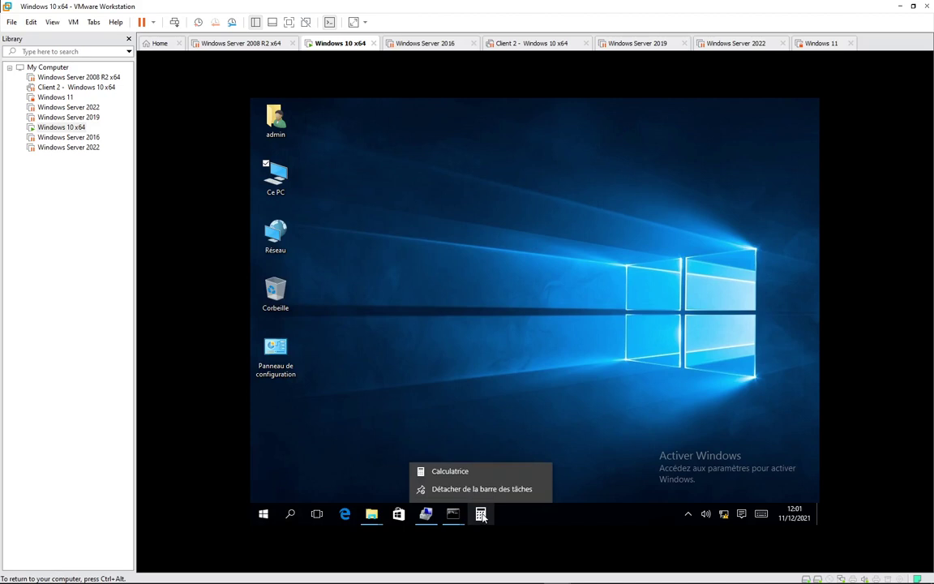
{"action": "left_click", "coordinate": [480, 514]}
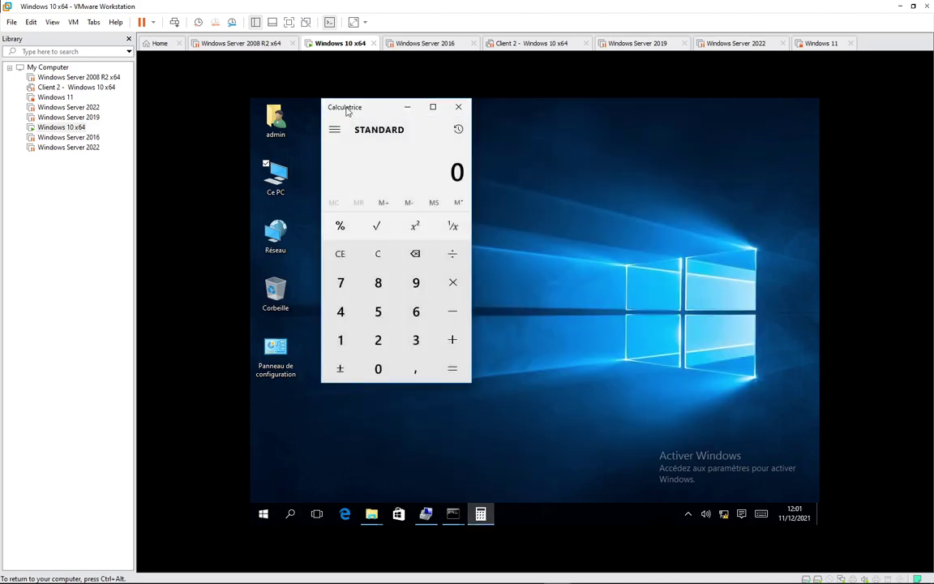
{"action": "left_click", "coordinate": [334, 130]}
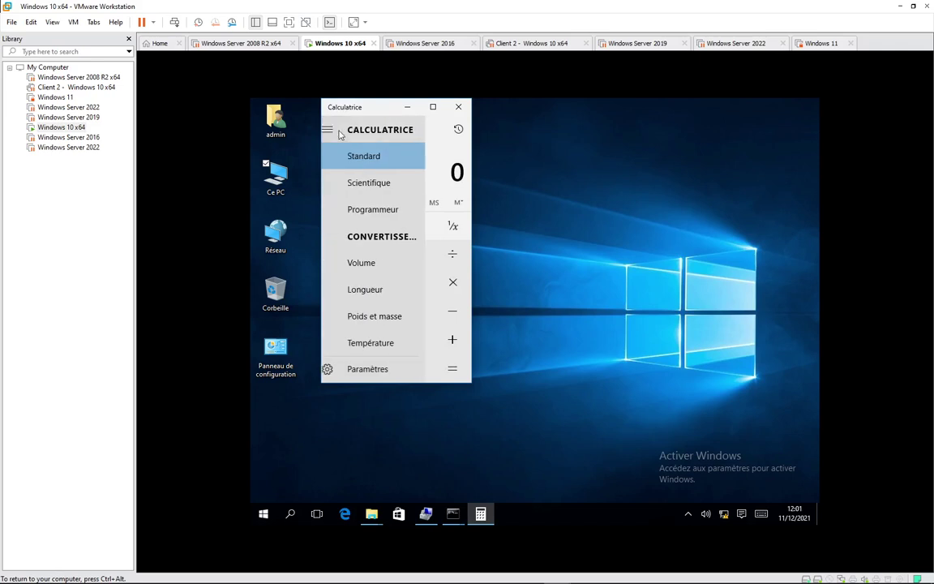
{"action": "left_click", "coordinate": [385, 369]}
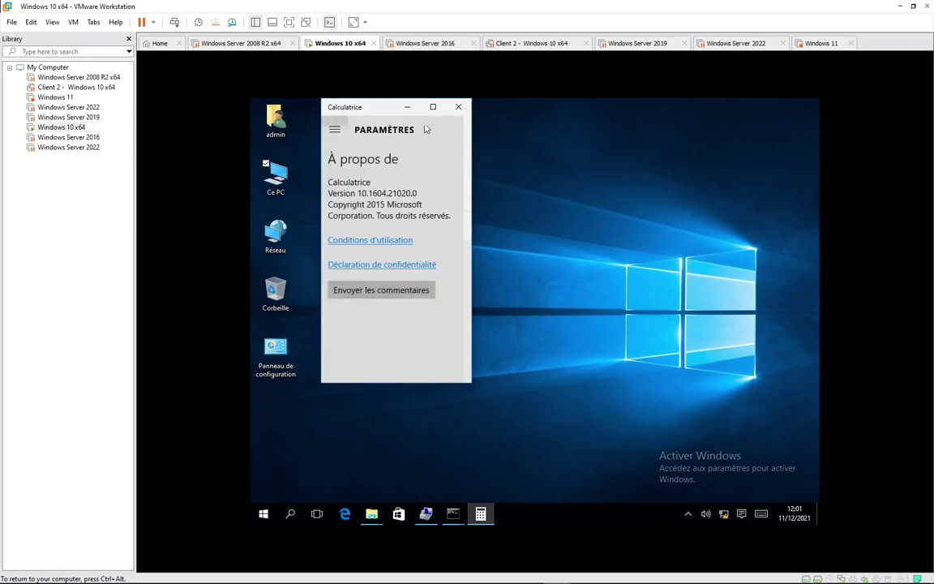
{"action": "left_click", "coordinate": [458, 106]}
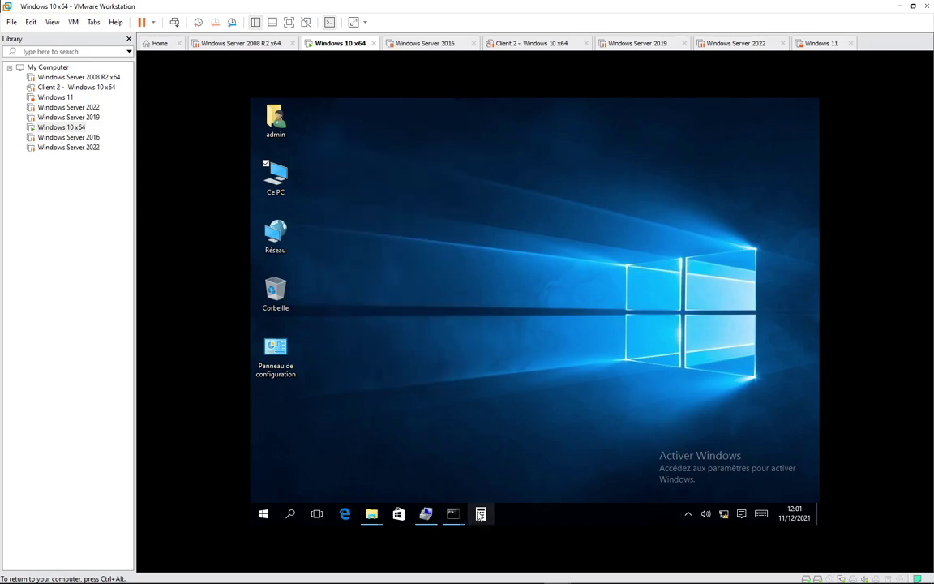
Check the launch options offered for Calculatrice on the taskbar and in the search results for "ca"
{"action": "right_click", "coordinate": [480, 513]}
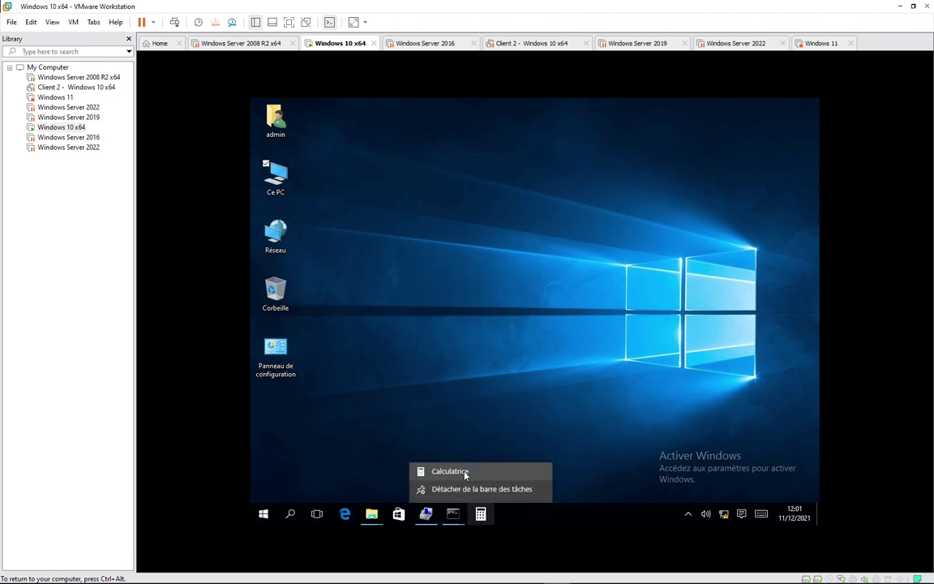
{"action": "left_click", "coordinate": [291, 514]}
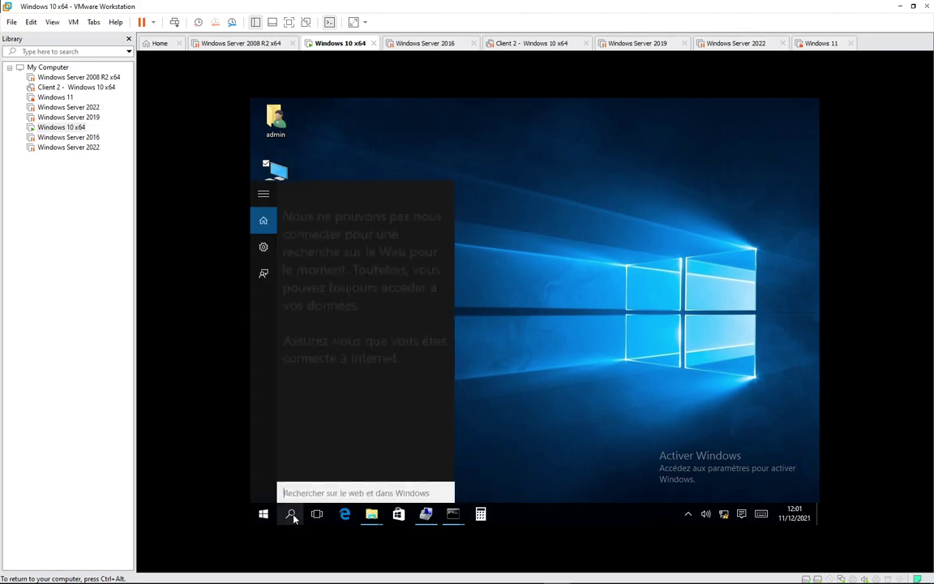
{"action": "type", "text": "ca"}
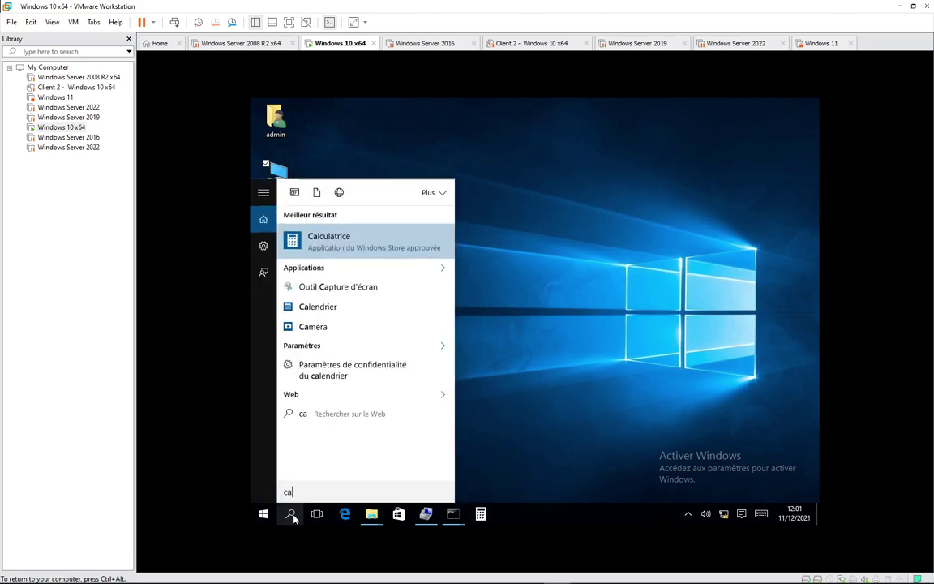
{"action": "right_click", "coordinate": [328, 246]}
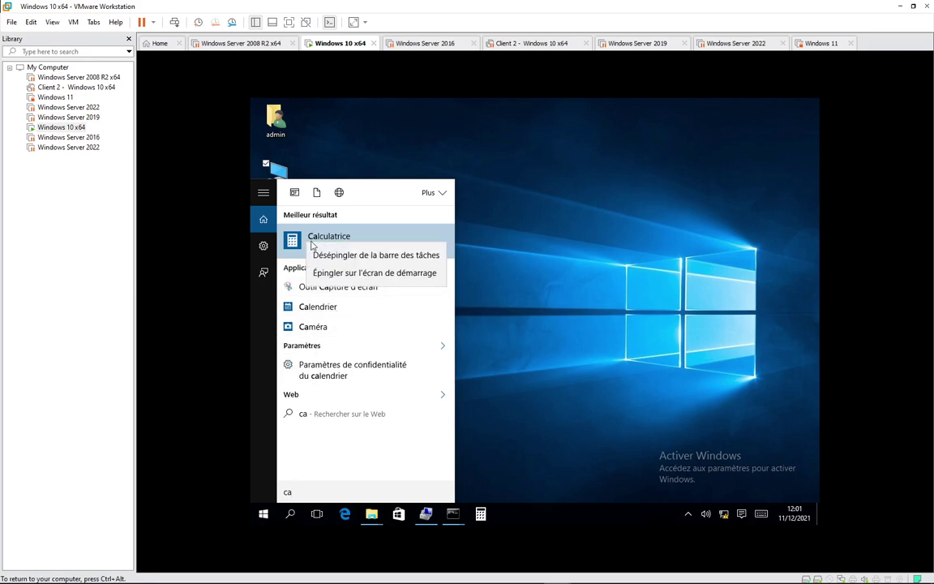
{"action": "left_click", "coordinate": [486, 223]}
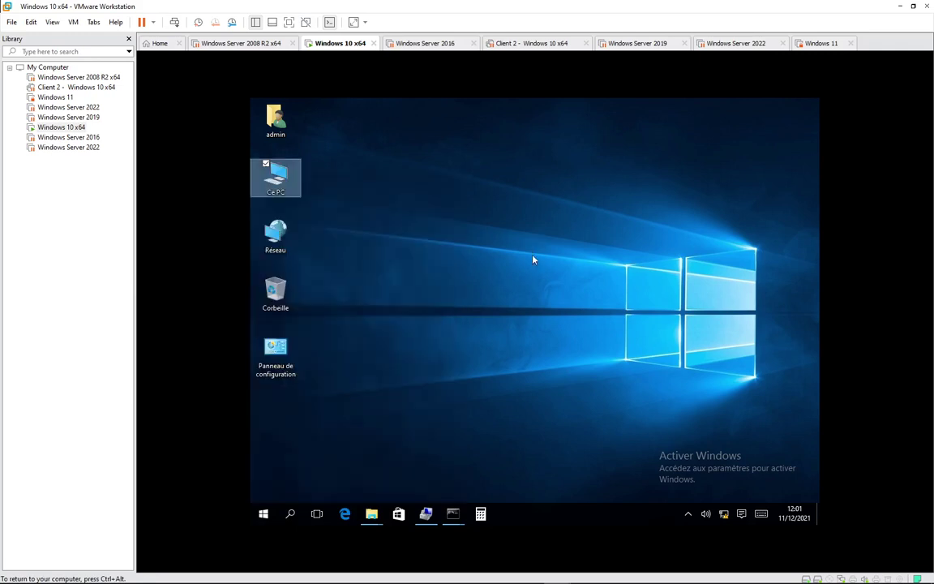
Open the admin folder and browse to the Internet Explorer folder in Program Files (x86) on drive C
{"action": "left_click", "coordinate": [280, 130]}
{"action": "double_click", "coordinate": [279, 130]}
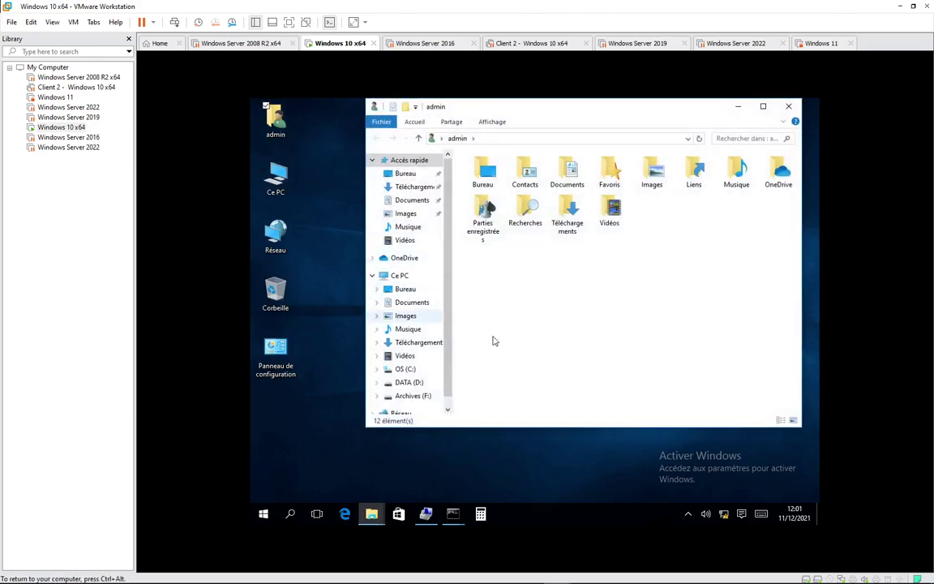
{"action": "left_click", "coordinate": [406, 371]}
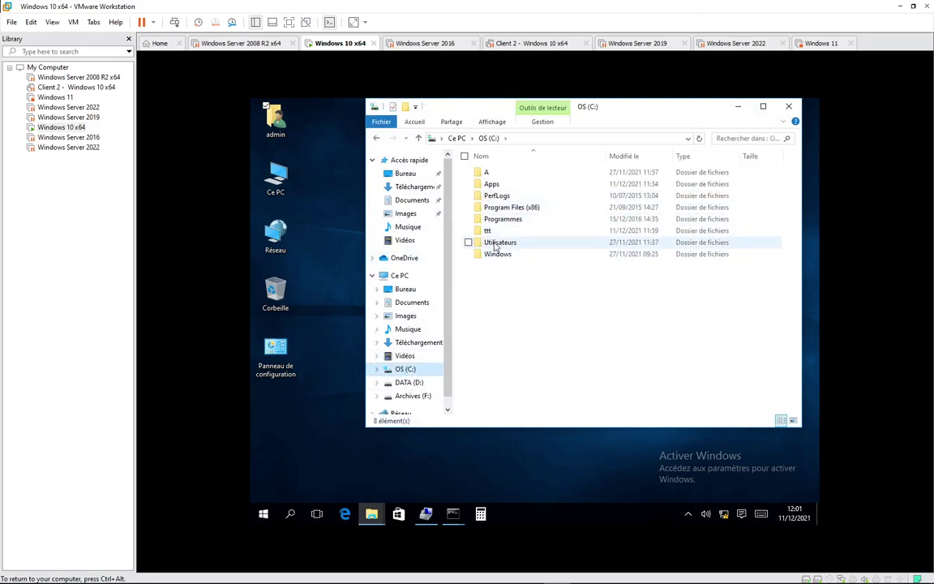
{"action": "double_click", "coordinate": [500, 208]}
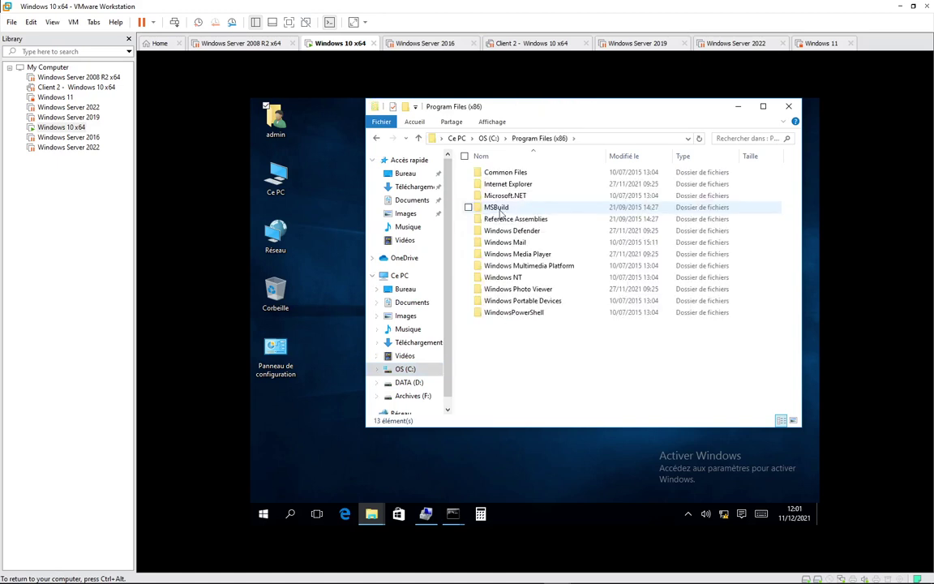
{"action": "double_click", "coordinate": [509, 185]}
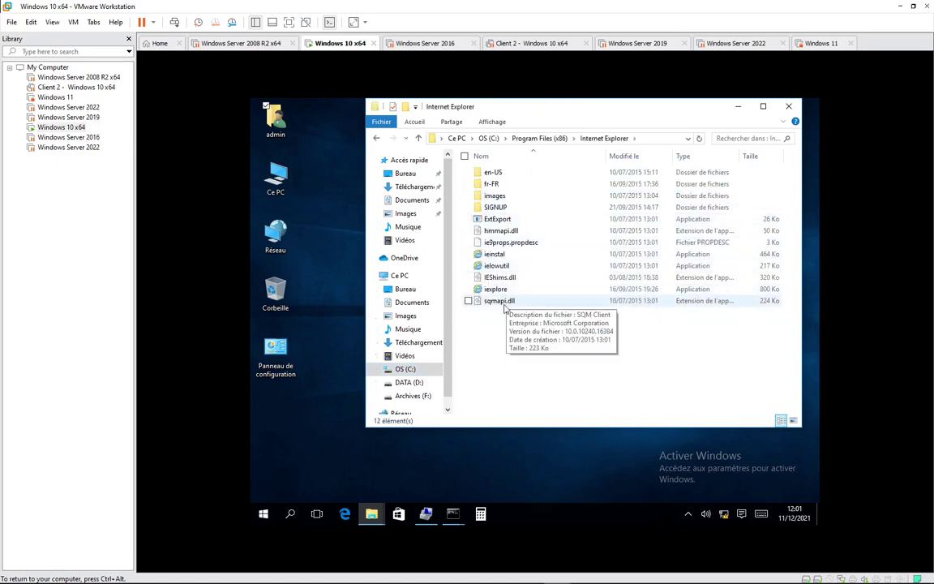
Launch iexplore and complete the Internet Explorer 11 setup with "Ne pas utiliser les paramètres recommandés"
{"action": "left_click", "coordinate": [497, 294]}
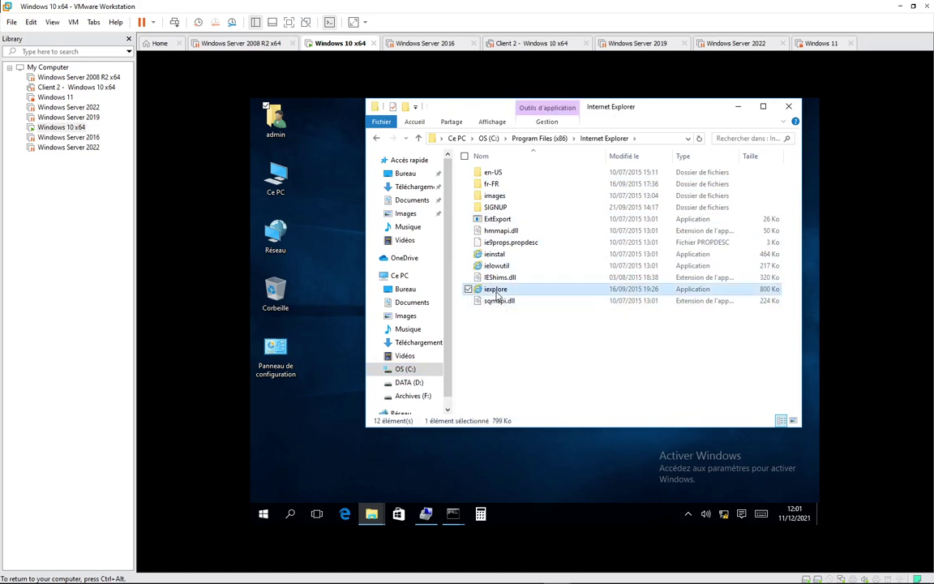
{"action": "double_click", "coordinate": [497, 294]}
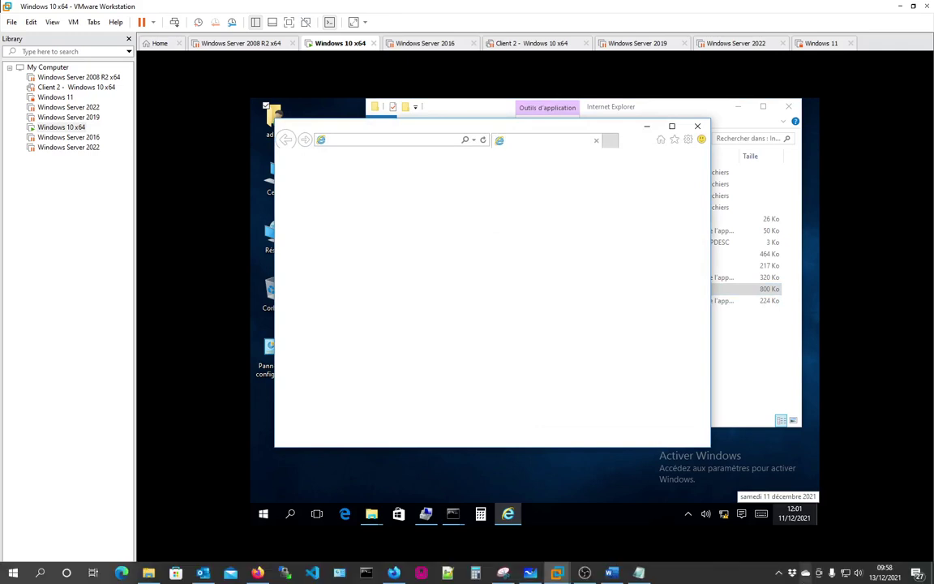
{"action": "left_click", "coordinate": [780, 573]}
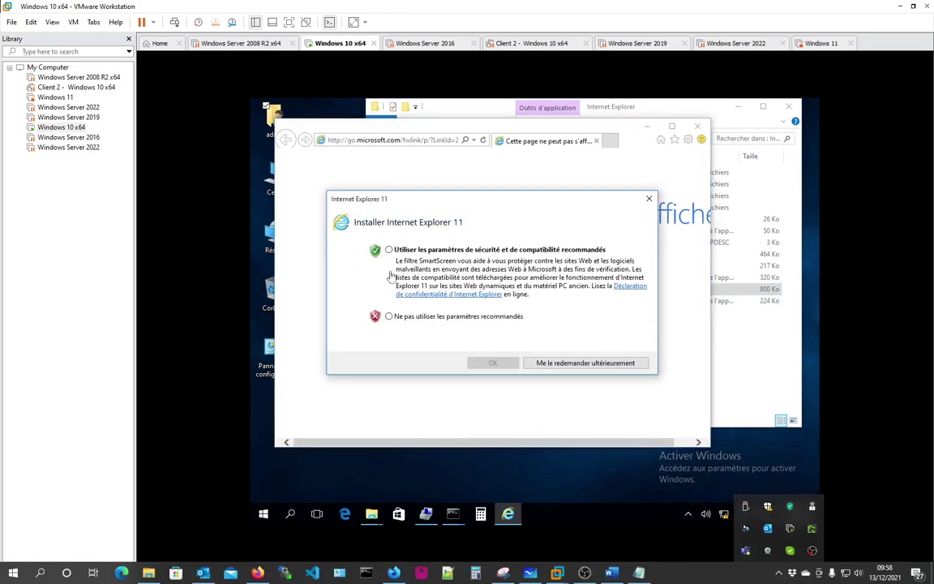
{"action": "left_click", "coordinate": [355, 286]}
{"action": "left_click", "coordinate": [413, 321]}
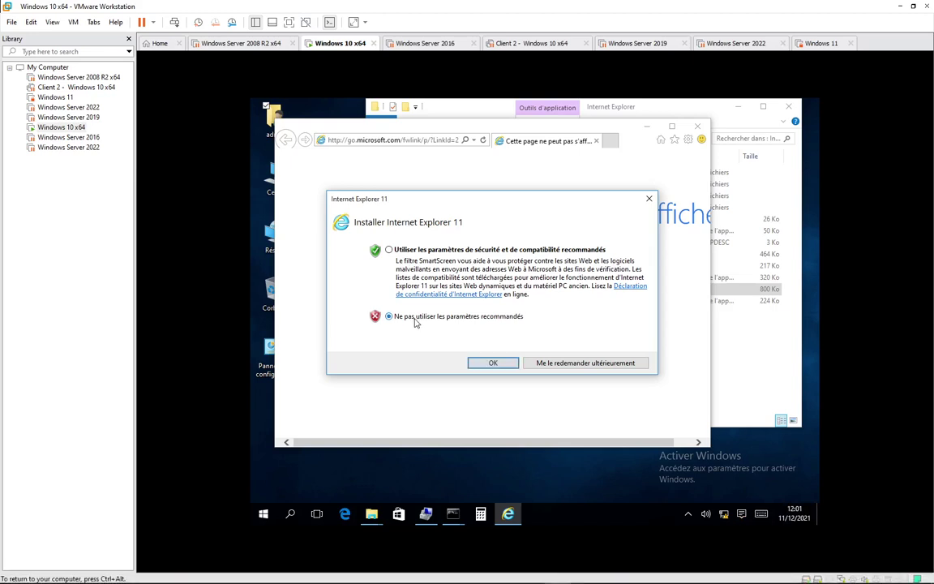
{"action": "left_click", "coordinate": [493, 363]}
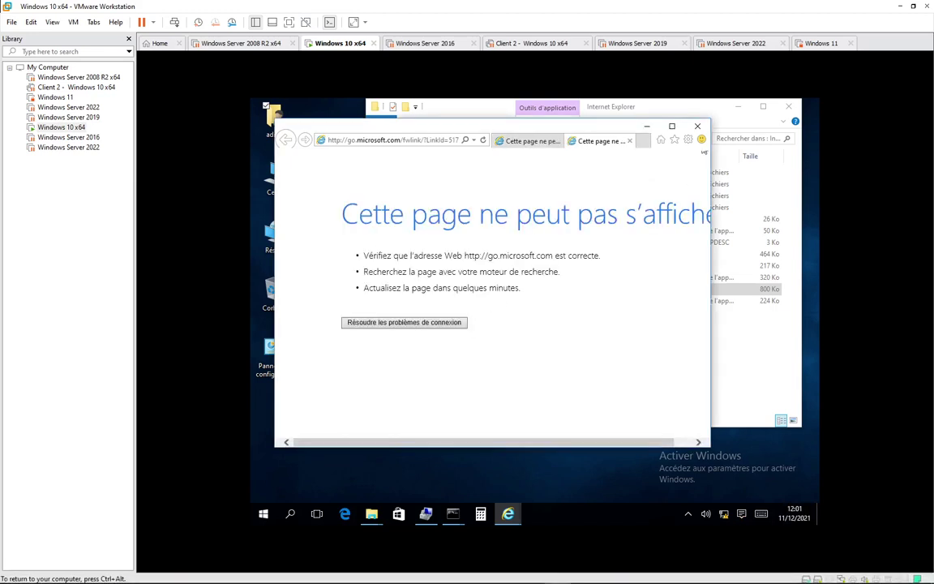
Close Internet Explorer with all its tabs and create a desktop shortcut to iexplore
{"action": "left_click", "coordinate": [697, 127]}
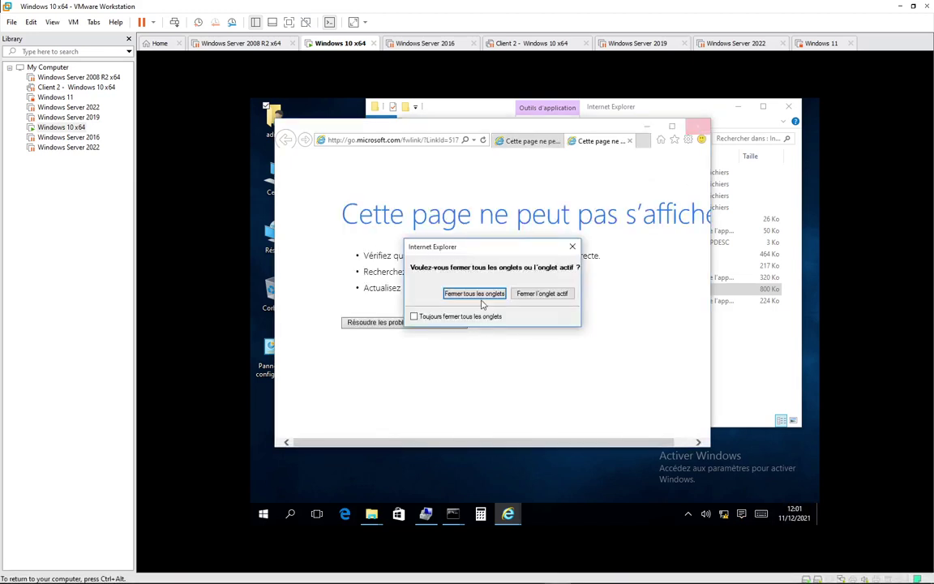
{"action": "left_click", "coordinate": [475, 294]}
{"action": "right_click", "coordinate": [492, 292]}
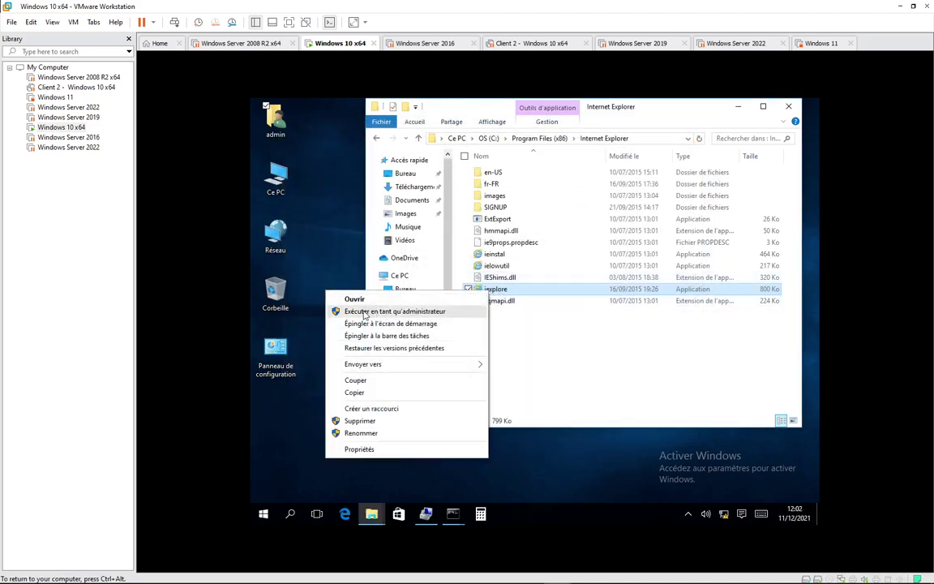
{"action": "mouse_move", "coordinate": [471, 364]}
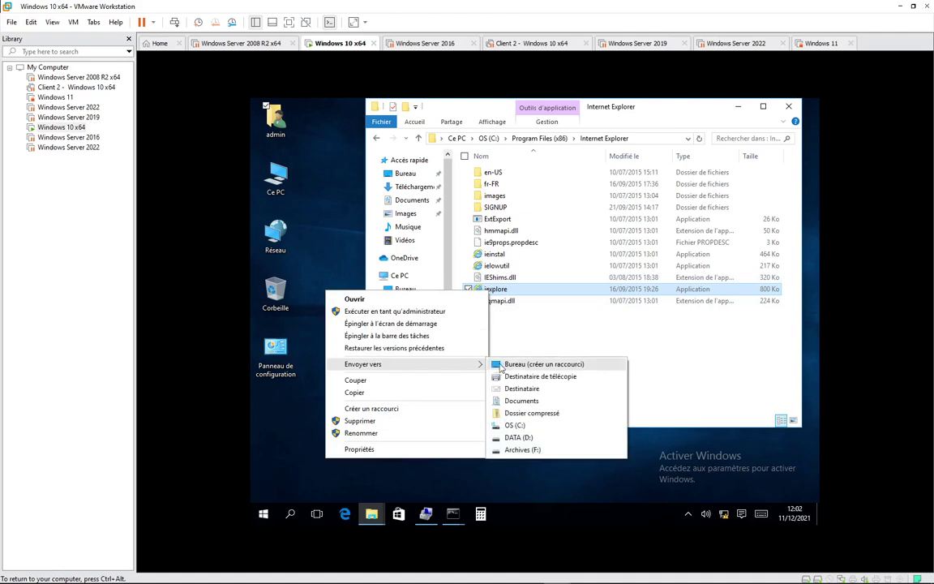
{"action": "left_click", "coordinate": [502, 365]}
Examine the desktop iexplore shortcut's Raccourci, Sécurité, Général, Détails and Versions précédentes properties for an administrator launch setting
{"action": "right_click", "coordinate": [253, 411]}
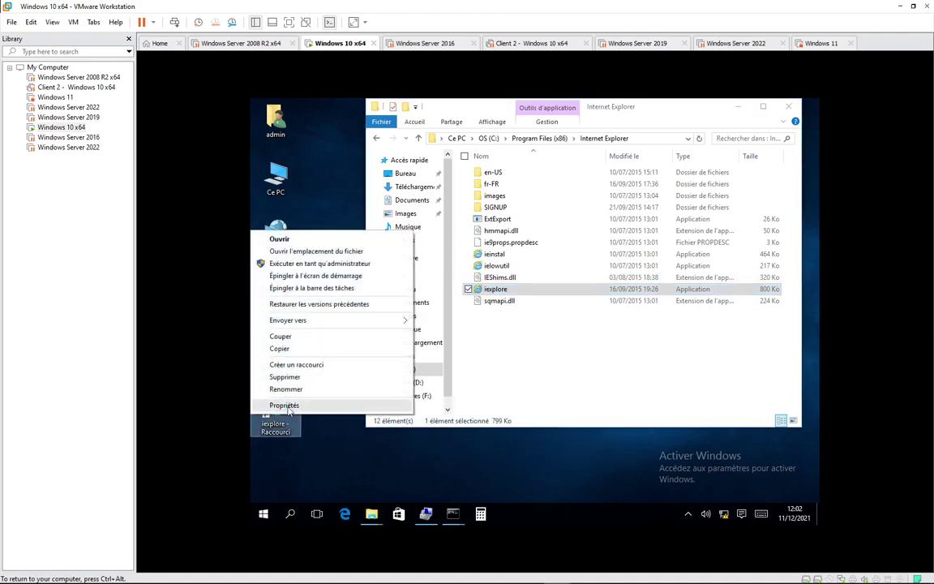
{"action": "left_click", "coordinate": [286, 405]}
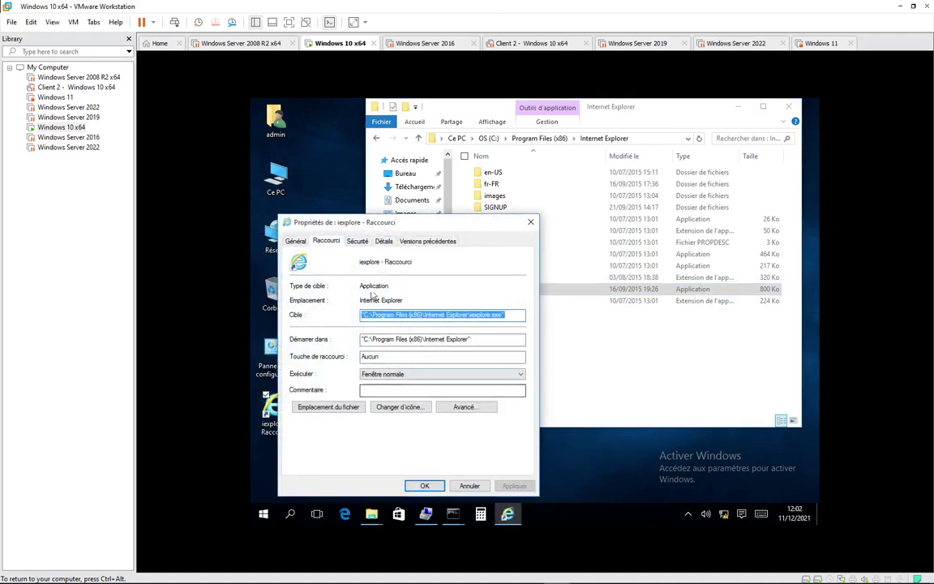
{"action": "left_click", "coordinate": [358, 242]}
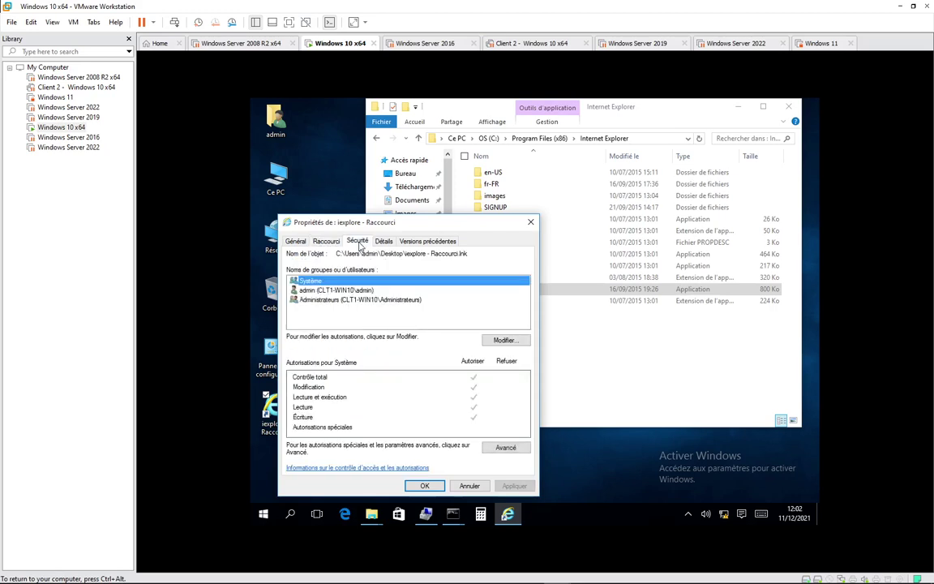
{"action": "left_click", "coordinate": [292, 243]}
{"action": "left_click", "coordinate": [325, 242]}
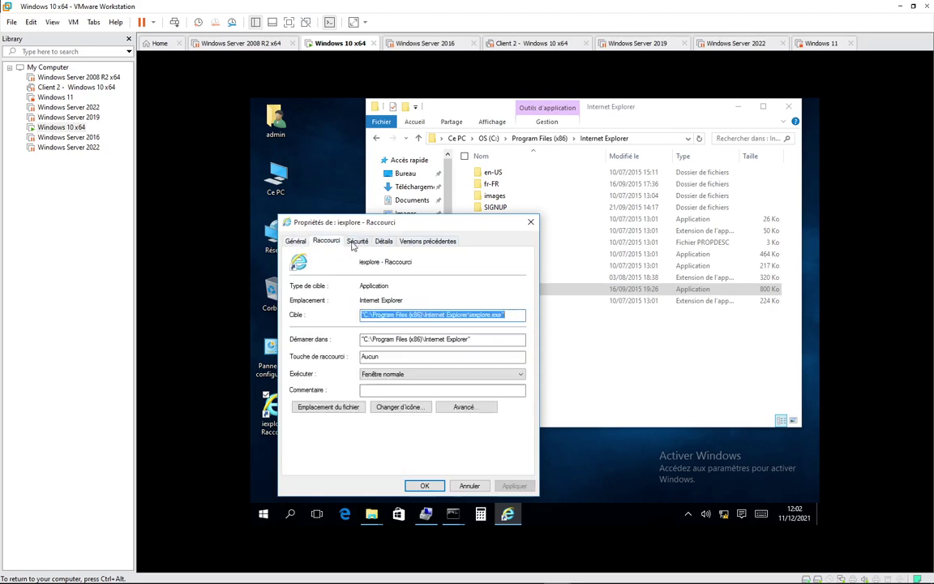
{"action": "left_click", "coordinate": [357, 241]}
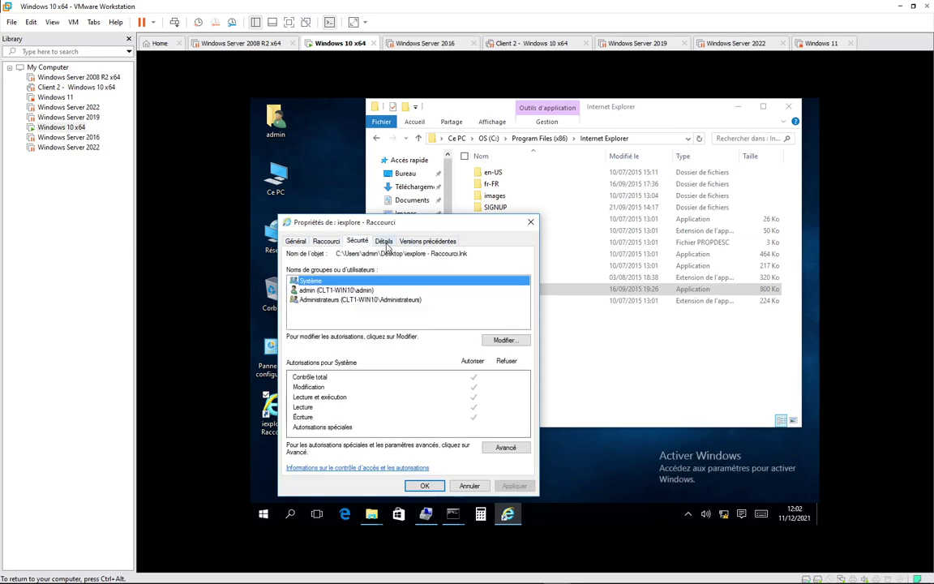
{"action": "left_click", "coordinate": [386, 242]}
{"action": "left_click", "coordinate": [417, 242]}
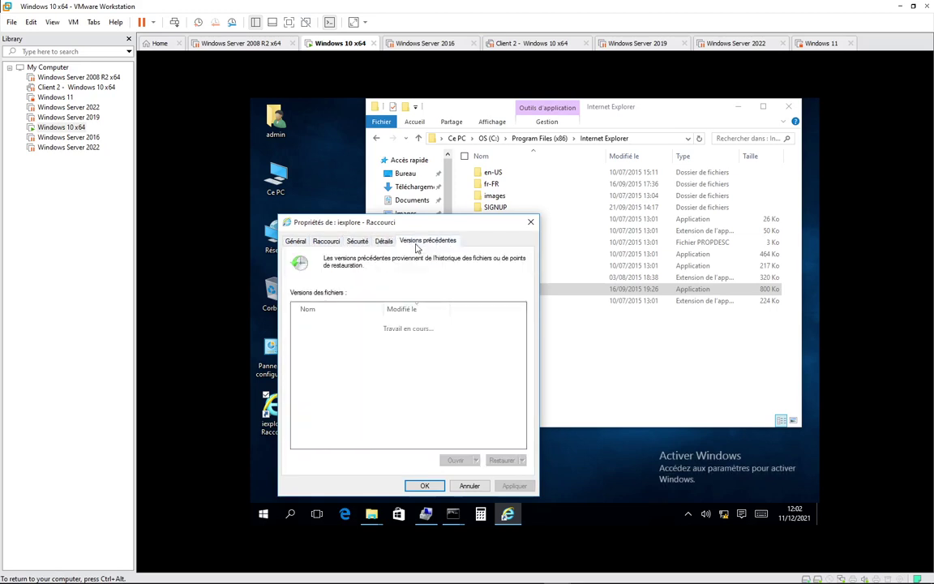
{"action": "left_click", "coordinate": [327, 243]}
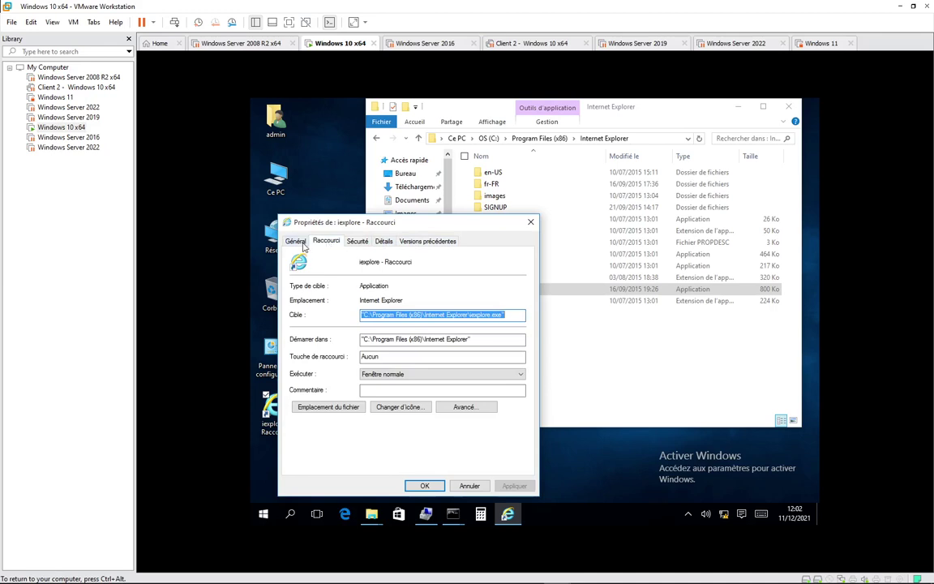
{"action": "left_click", "coordinate": [297, 242]}
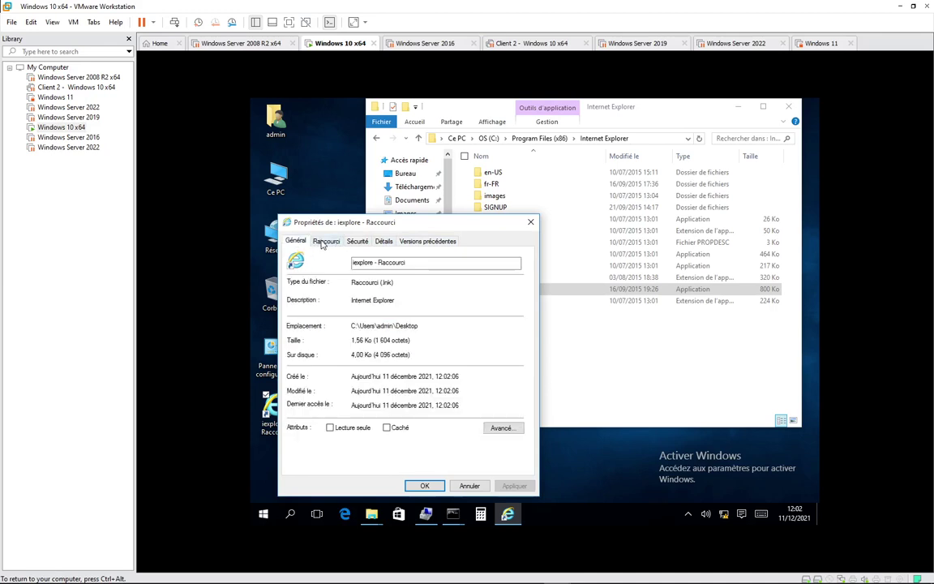
{"action": "left_click", "coordinate": [530, 221]}
Examine the Sécurité, Détails, Signatures numériques and Général properties of the iexplore application in the Internet Explorer folder
{"action": "right_click", "coordinate": [495, 290]}
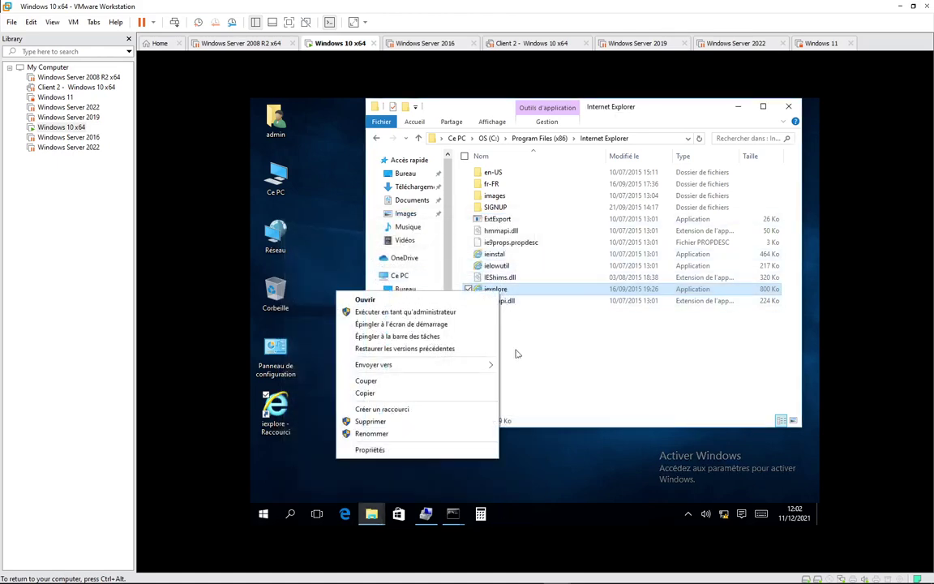
{"action": "left_click", "coordinate": [390, 451]}
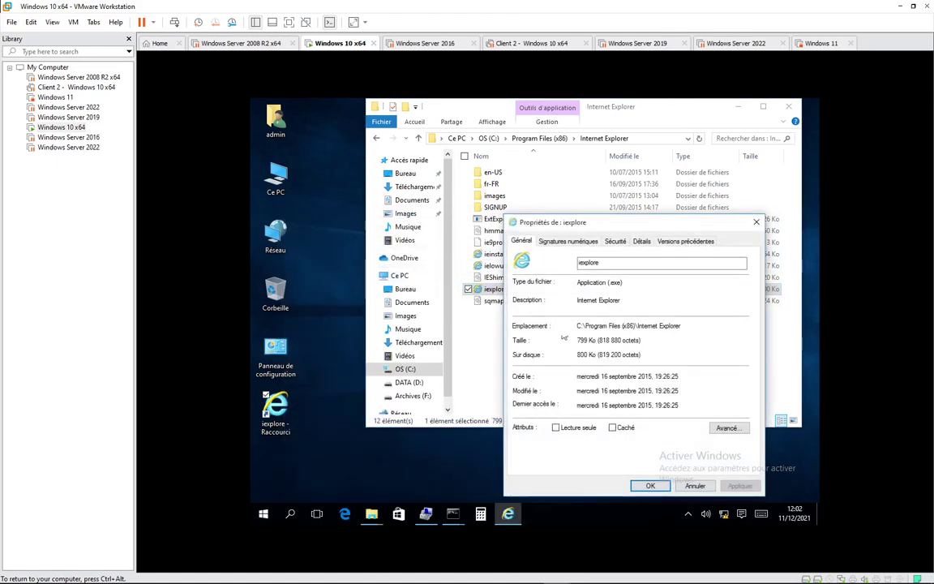
{"action": "left_click", "coordinate": [614, 242]}
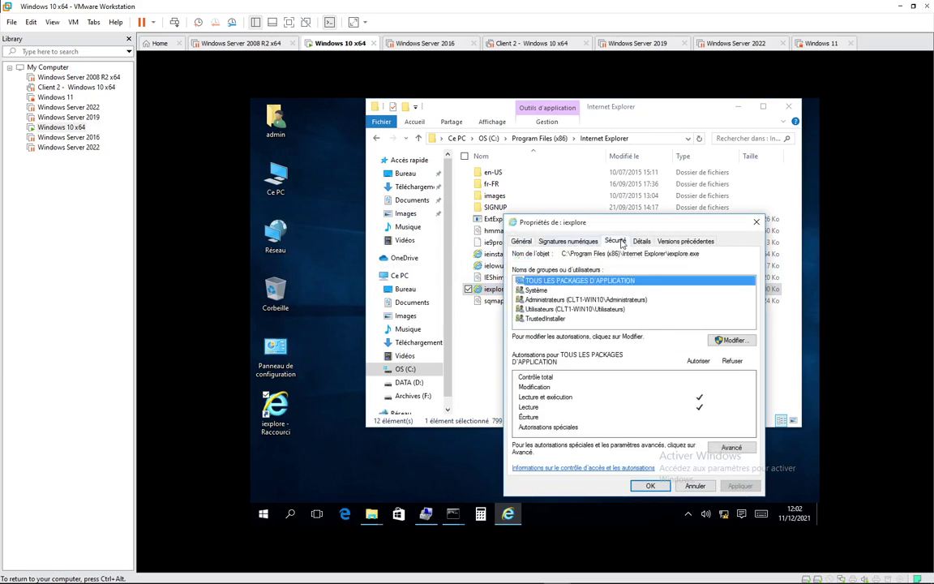
{"action": "left_click", "coordinate": [640, 242]}
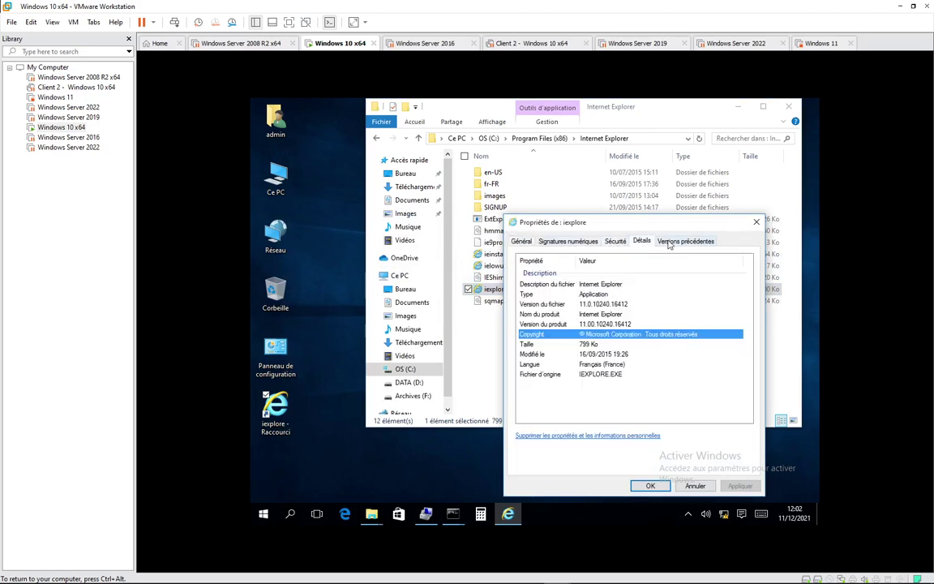
{"action": "left_click", "coordinate": [585, 242]}
{"action": "left_click", "coordinate": [521, 242]}
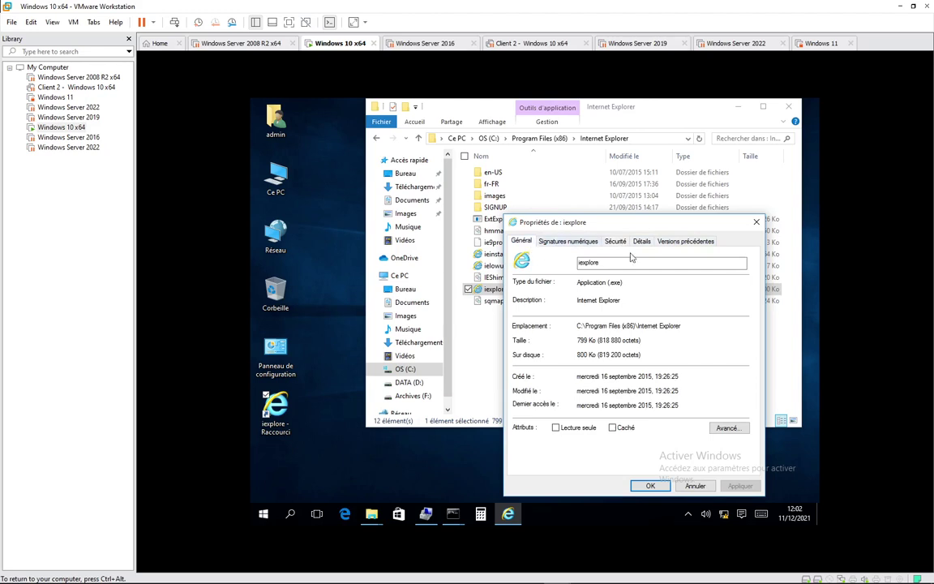
{"action": "left_click", "coordinate": [755, 222]}
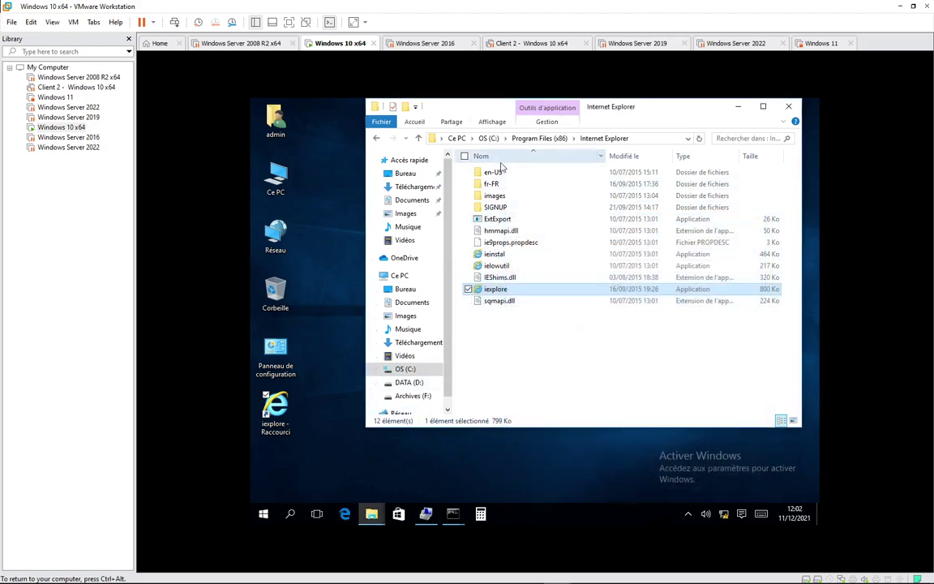
Browse back to the root of OS (C:) and open the Program Files (x86) folder
{"action": "left_click", "coordinate": [526, 139]}
{"action": "left_click", "coordinate": [489, 139]}
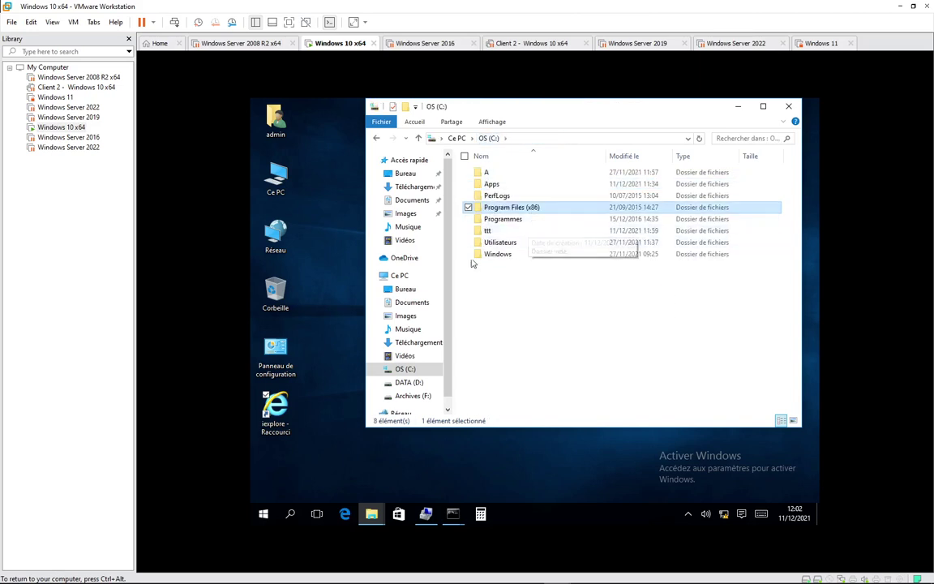
{"action": "double_click", "coordinate": [511, 208]}
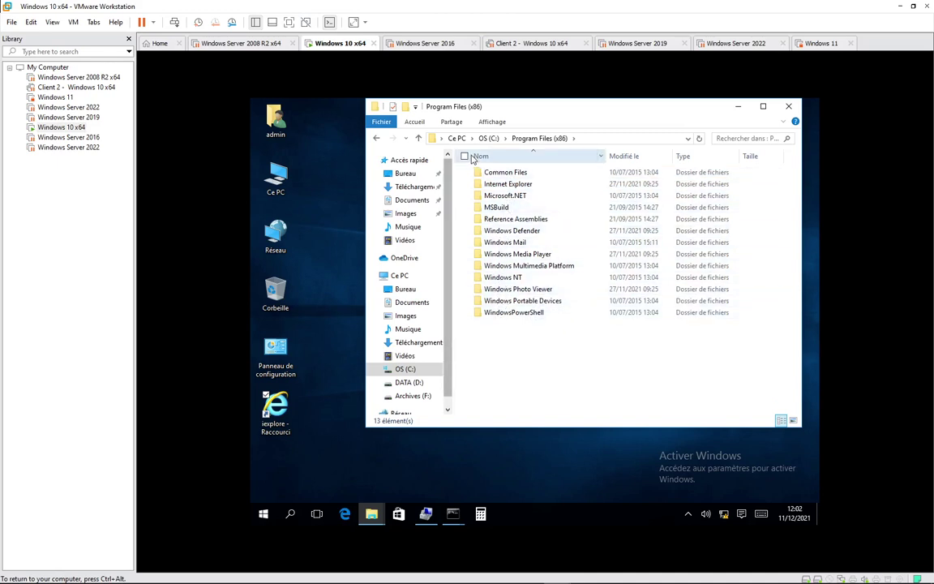
Search Windows for "cmd", check the launch options of Invite de commandes and start it normally
{"action": "left_click", "coordinate": [291, 515]}
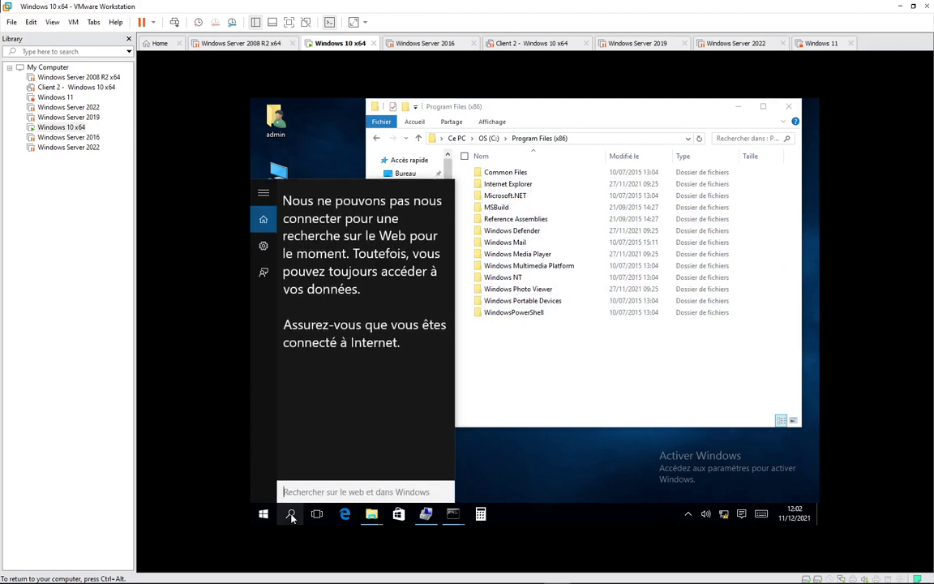
{"action": "type", "text": "cmd"}
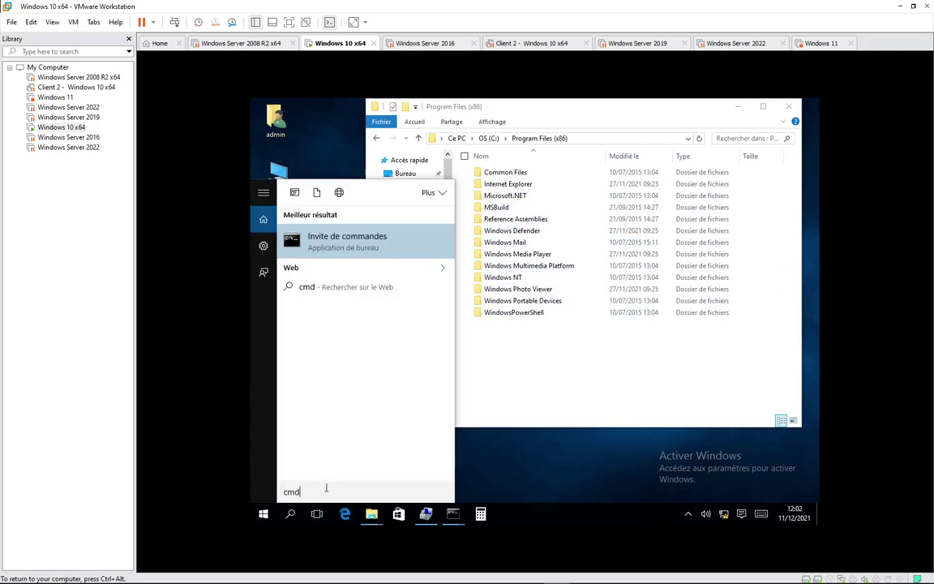
{"action": "right_click", "coordinate": [345, 245]}
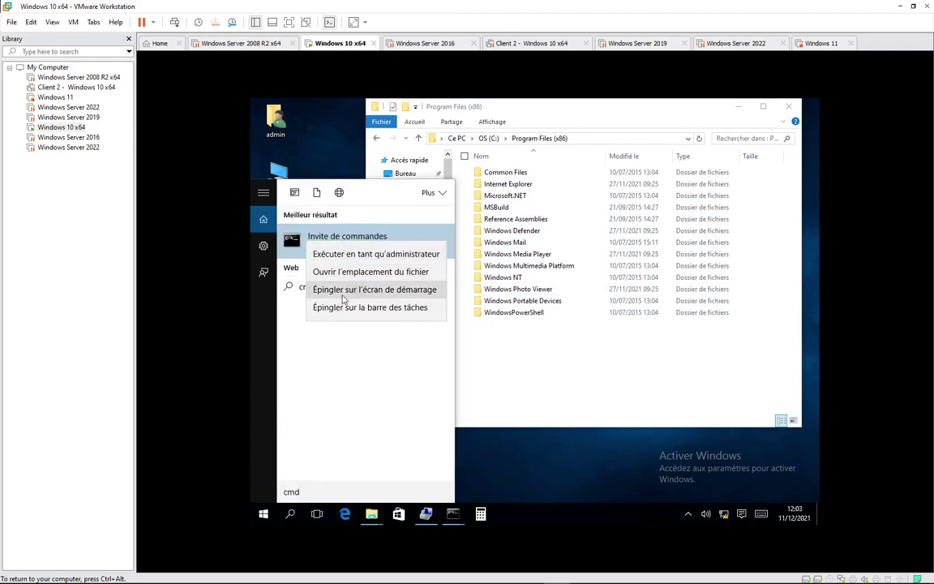
{"action": "left_click", "coordinate": [324, 236]}
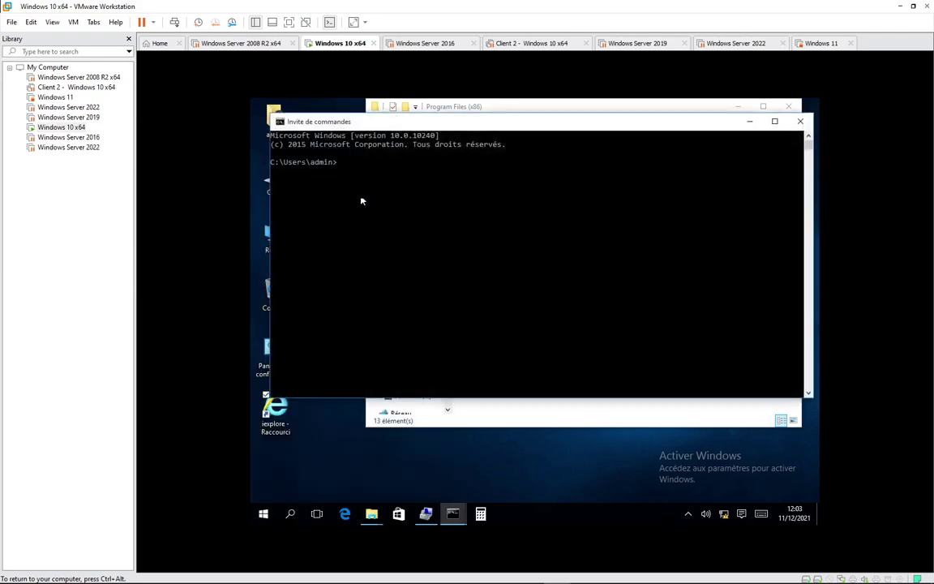
View the Configuration, Police and Options properties of the Invite de commandes window and close the properties
{"action": "right_click", "coordinate": [304, 123]}
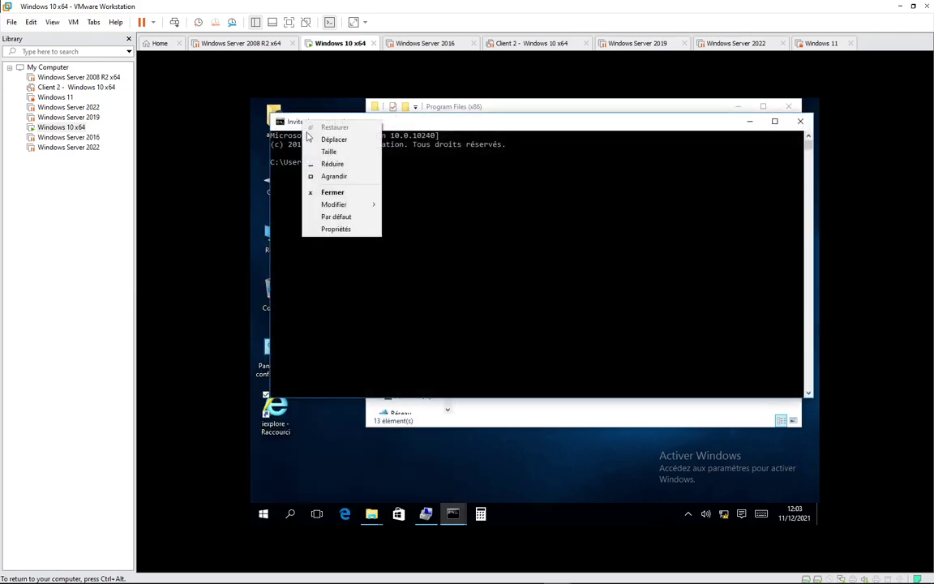
{"action": "left_click", "coordinate": [333, 230]}
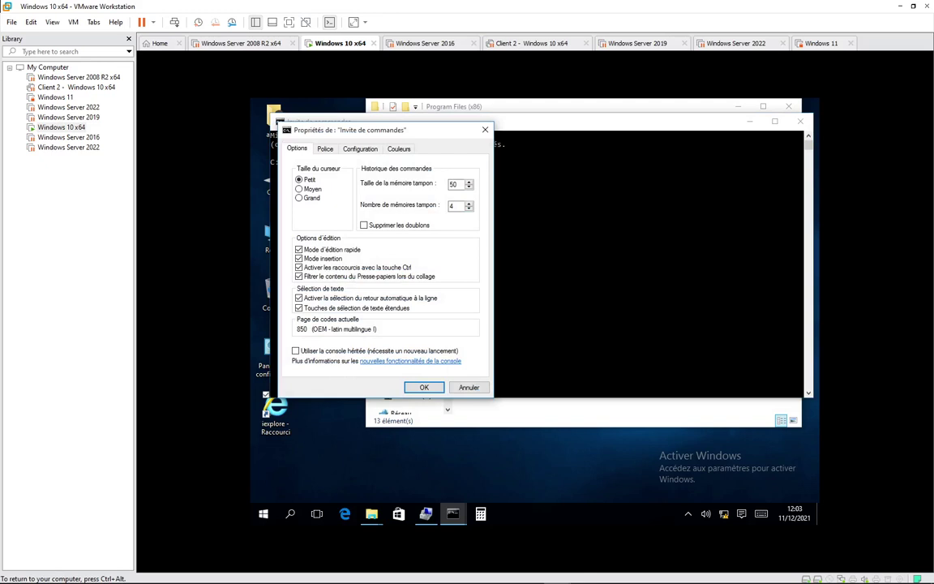
{"action": "left_click", "coordinate": [364, 149]}
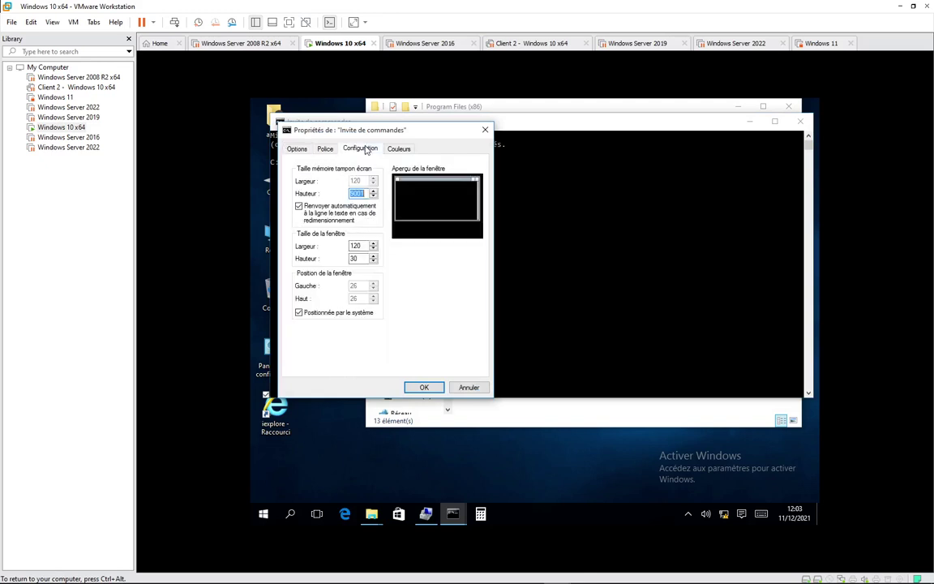
{"action": "left_click", "coordinate": [325, 149]}
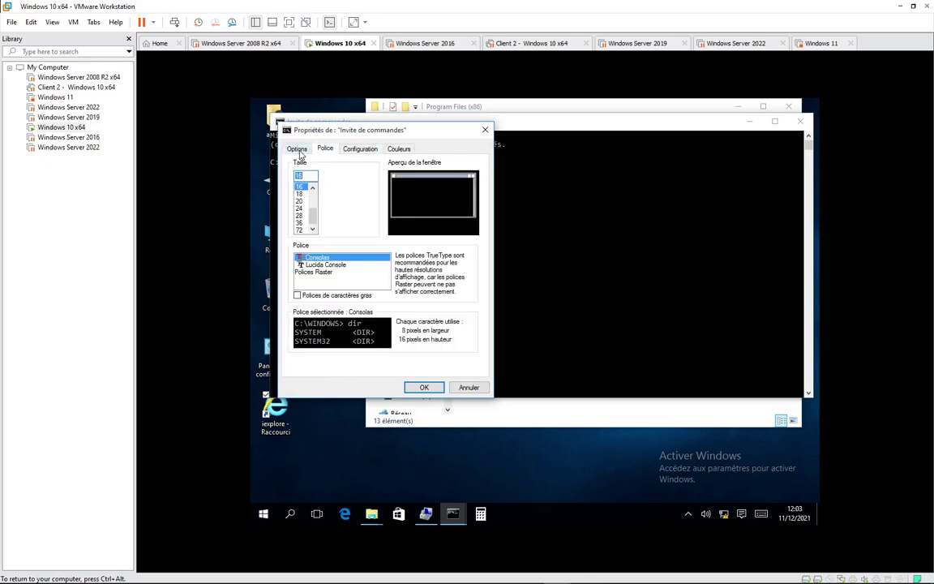
{"action": "left_click", "coordinate": [298, 150]}
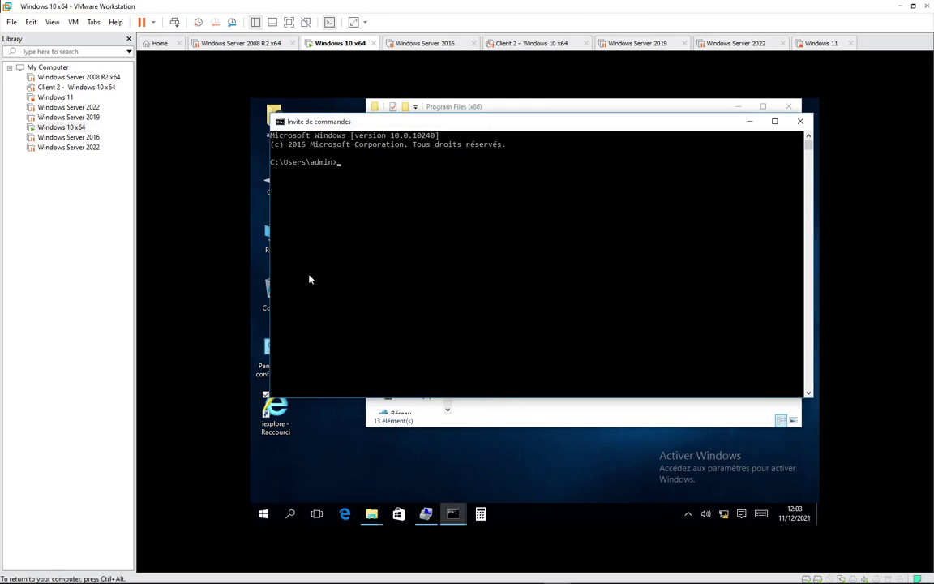
Minimise the Invite de commandes window and show the Musique folder in the file explorer
{"action": "left_click", "coordinate": [749, 122]}
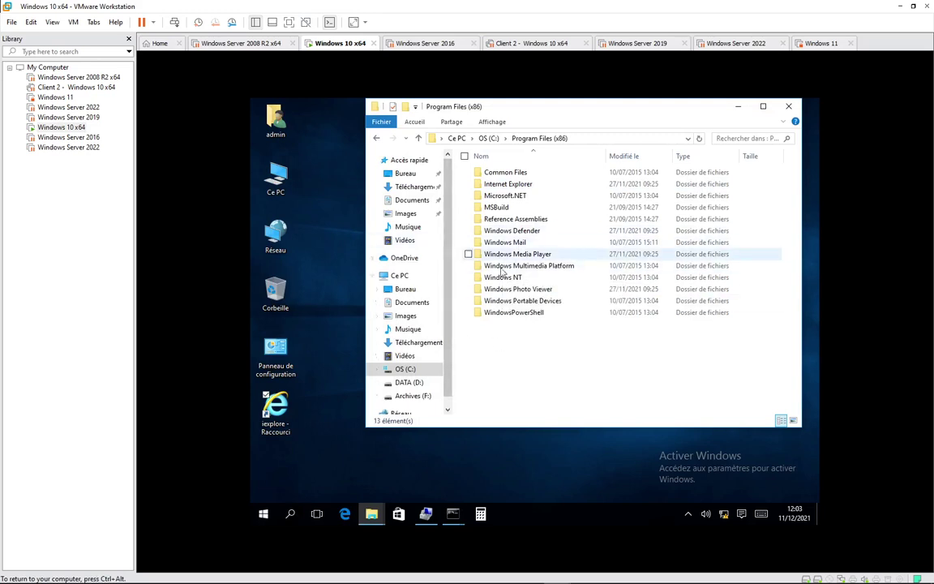
{"action": "left_click", "coordinate": [413, 342]}
{"action": "left_click", "coordinate": [409, 329]}
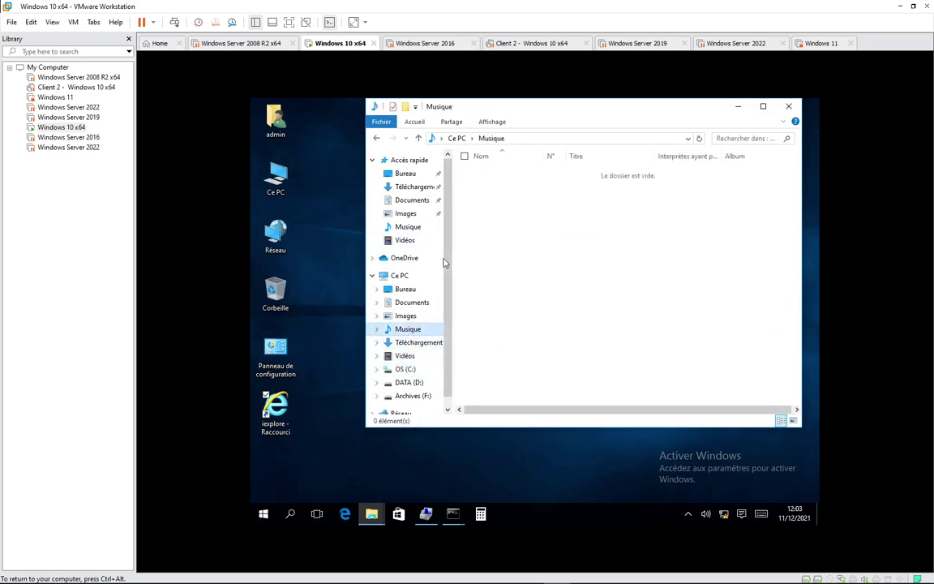
Recheck the Général, Sécurité and Détails properties of the desktop iexplore shortcut and close them
{"action": "right_click", "coordinate": [253, 406]}
{"action": "left_click", "coordinate": [283, 398]}
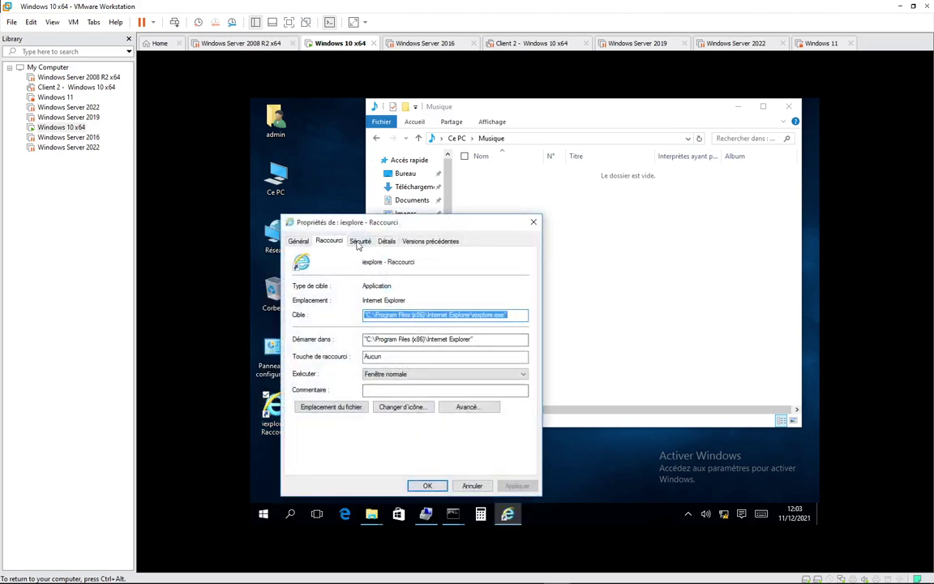
{"action": "left_click", "coordinate": [299, 241]}
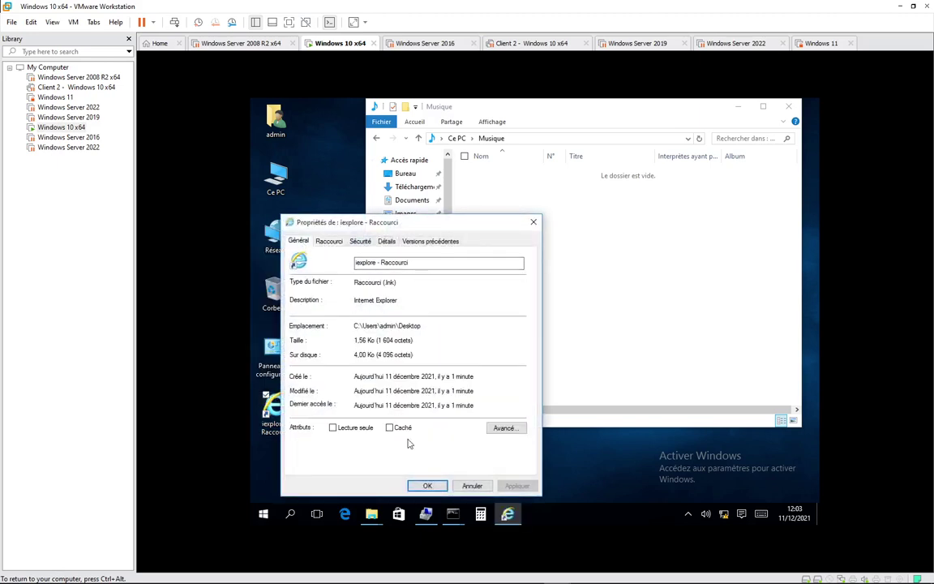
{"action": "left_click", "coordinate": [359, 241]}
{"action": "left_click", "coordinate": [386, 241]}
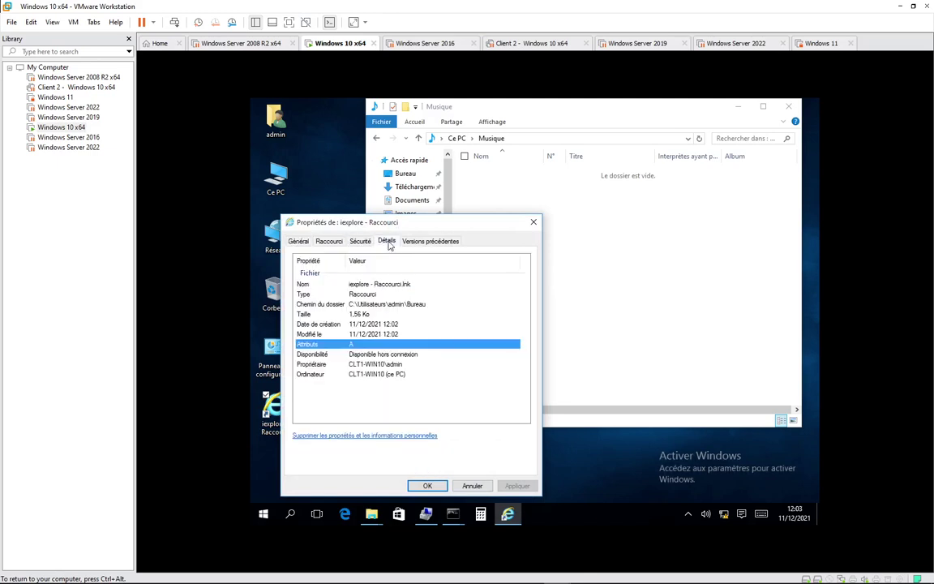
{"action": "left_click", "coordinate": [298, 241]}
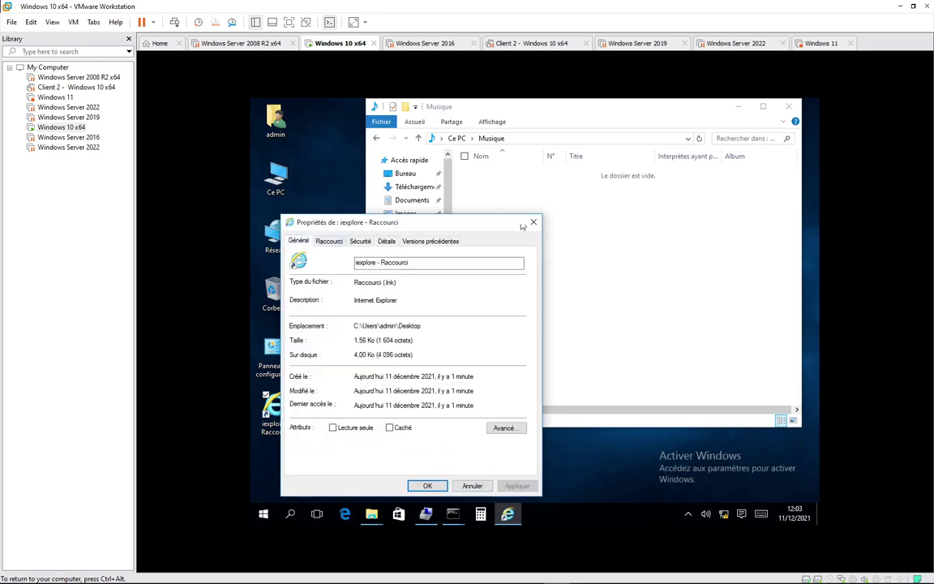
{"action": "left_click", "coordinate": [533, 222]}
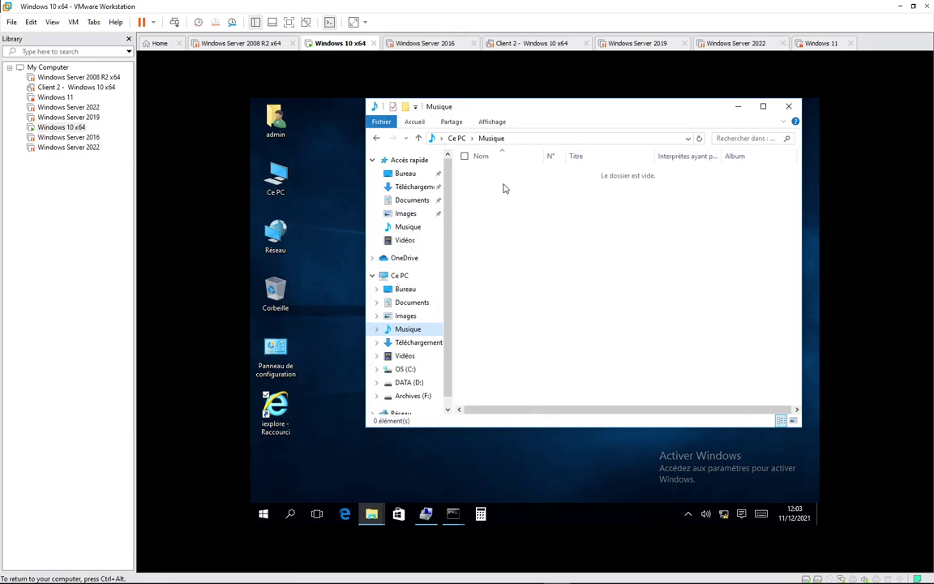
Lock the admin session and select Autre utilisateur on the Windows sign-in screen
{"action": "left_click", "coordinate": [263, 515]}
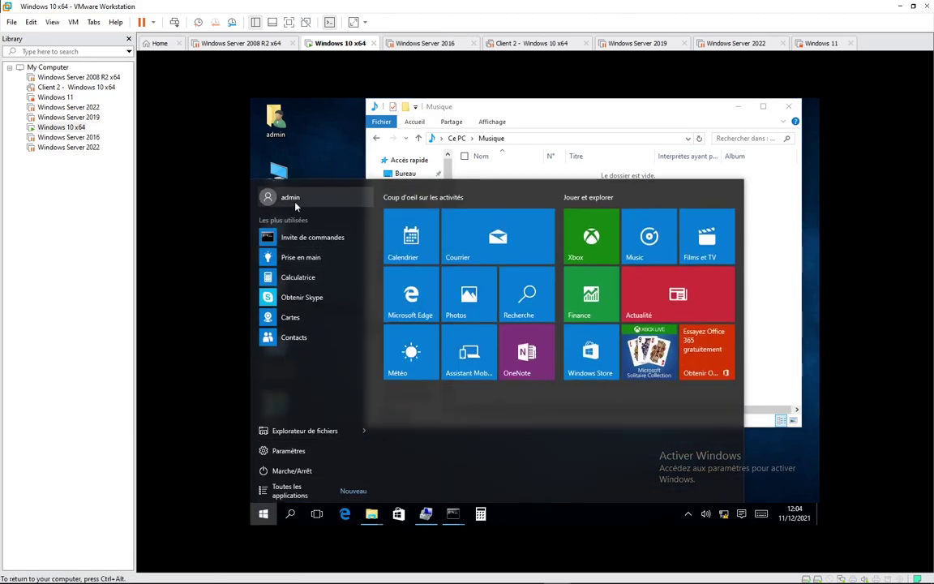
{"action": "left_click", "coordinate": [290, 197]}
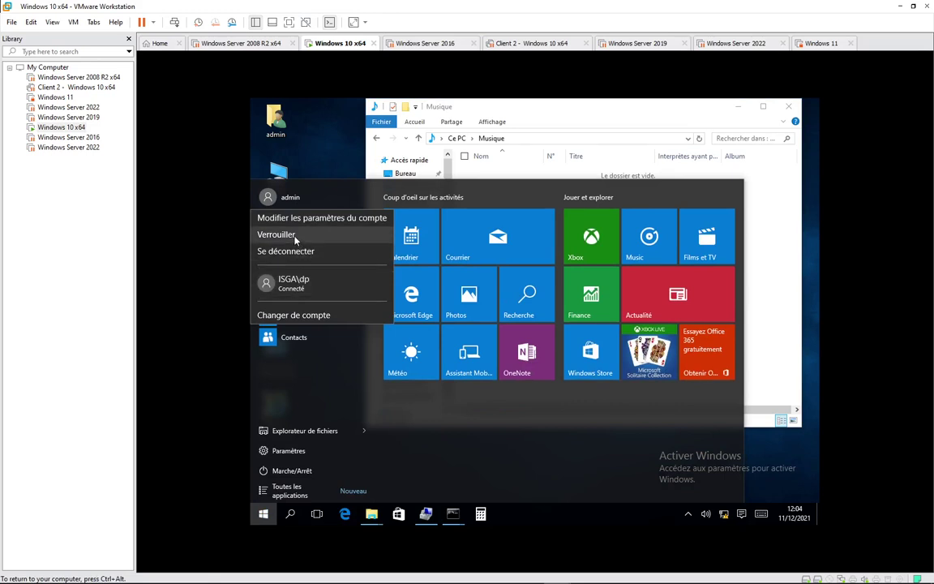
{"action": "left_click", "coordinate": [286, 235]}
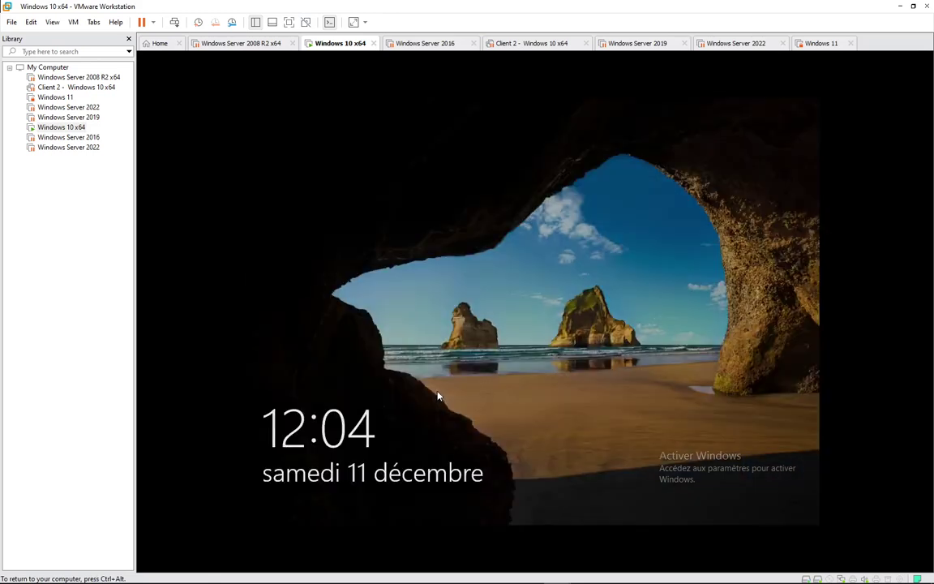
{"action": "left_click", "coordinate": [396, 425]}
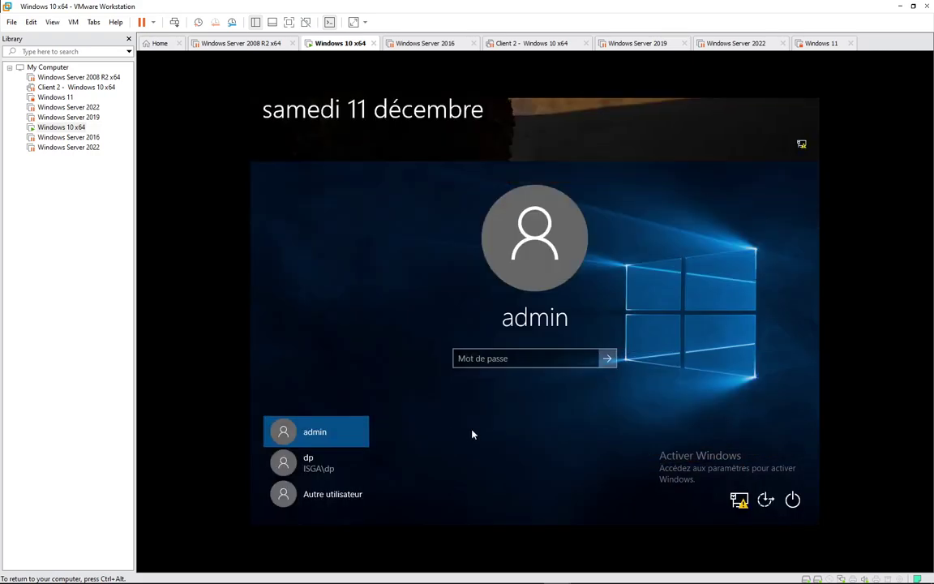
{"action": "left_click", "coordinate": [341, 494]}
{"action": "left_click", "coordinate": [779, 573]}
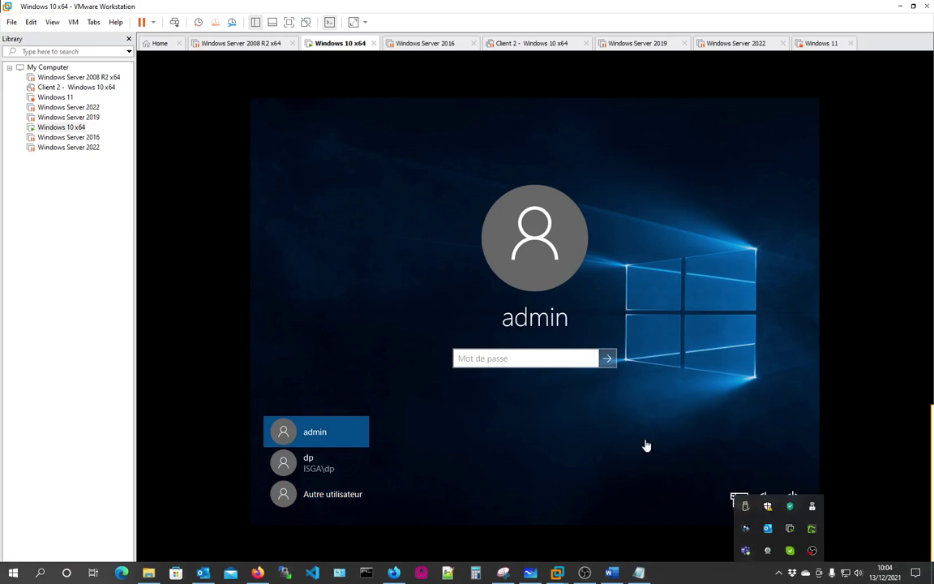
{"action": "left_click", "coordinate": [436, 425]}
{"action": "left_click", "coordinate": [319, 505]}
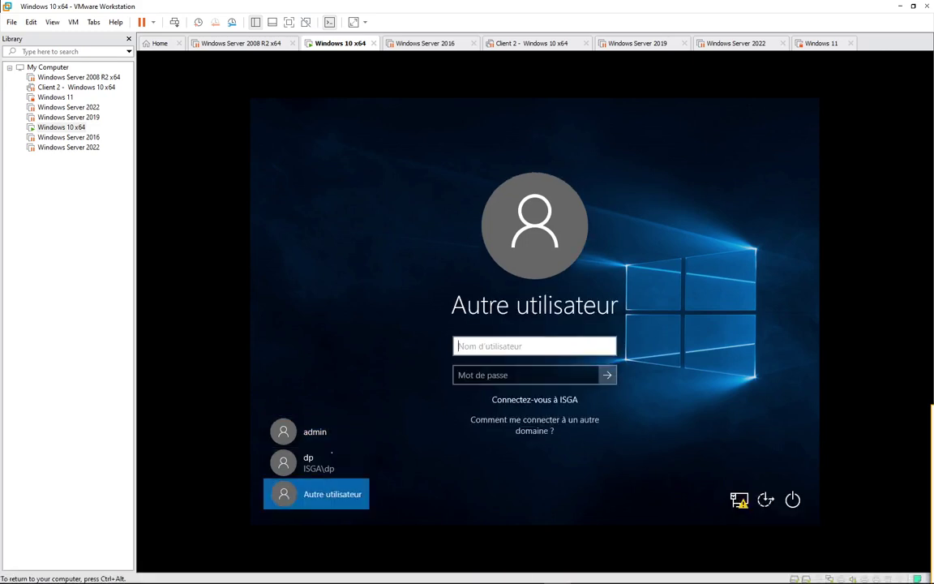
Sign in with the local account .\administrateur by entering its user name and password
{"action": "type", "text": "a"}
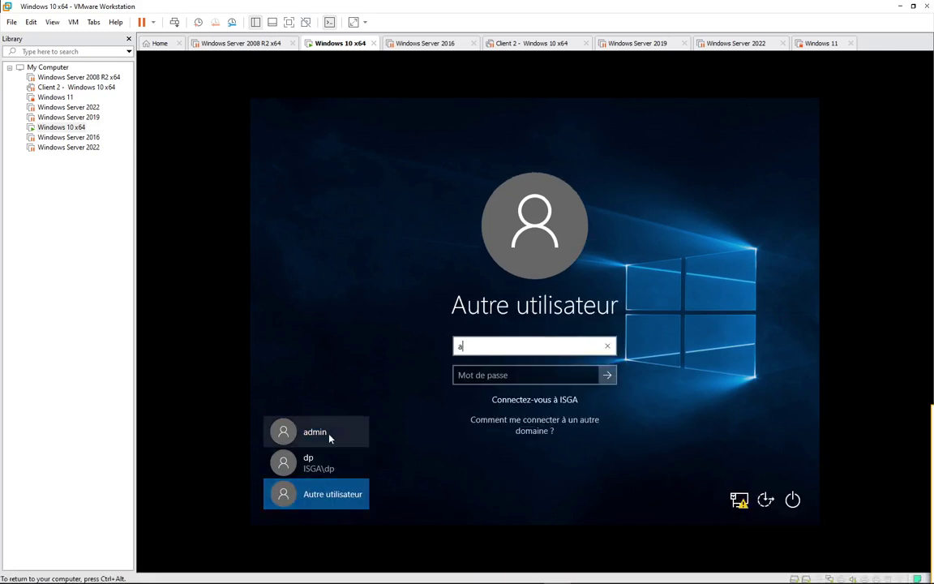
{"action": "key", "text": "BackSpace"}
{"action": "type", "text": ".\\administrateur"}
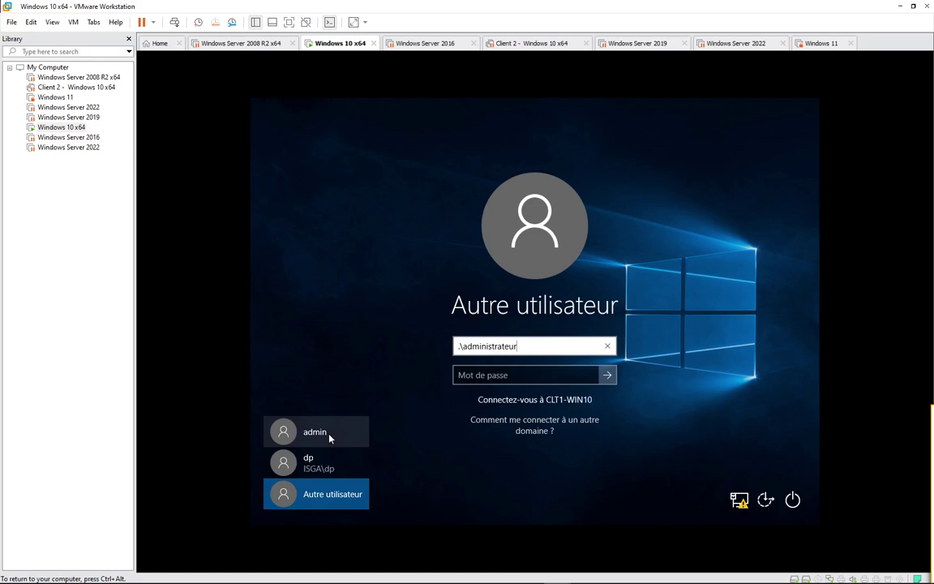
{"action": "key", "text": "Tab"}
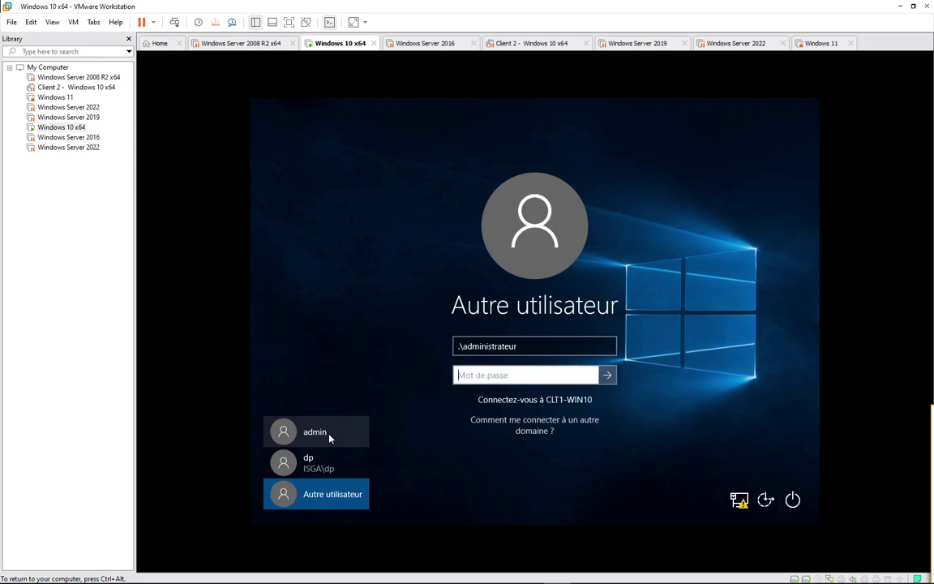
{"action": "type", "text": "********"}
{"action": "key", "text": "Return"}
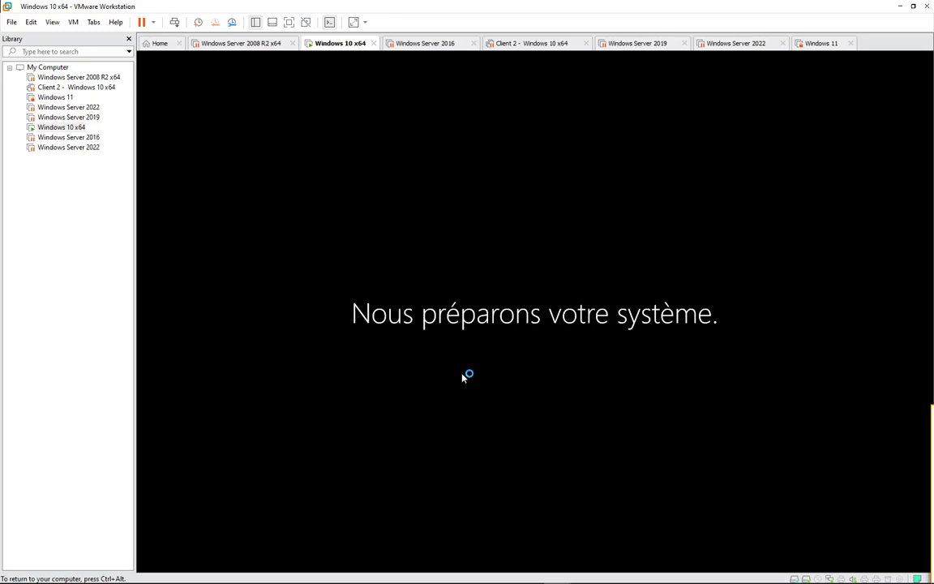
{"action": "key", "text": "ctrl+alt"}
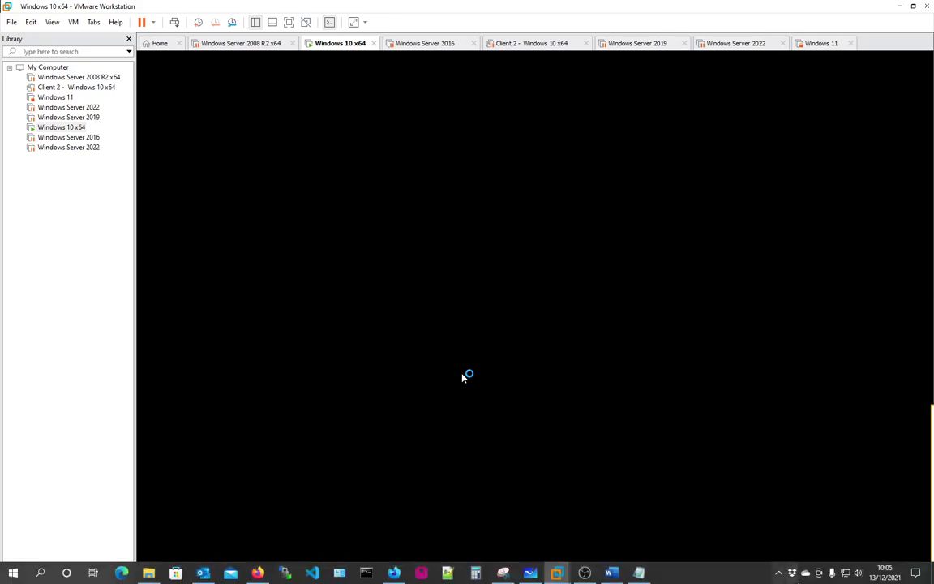
{"action": "left_click", "coordinate": [779, 573]}
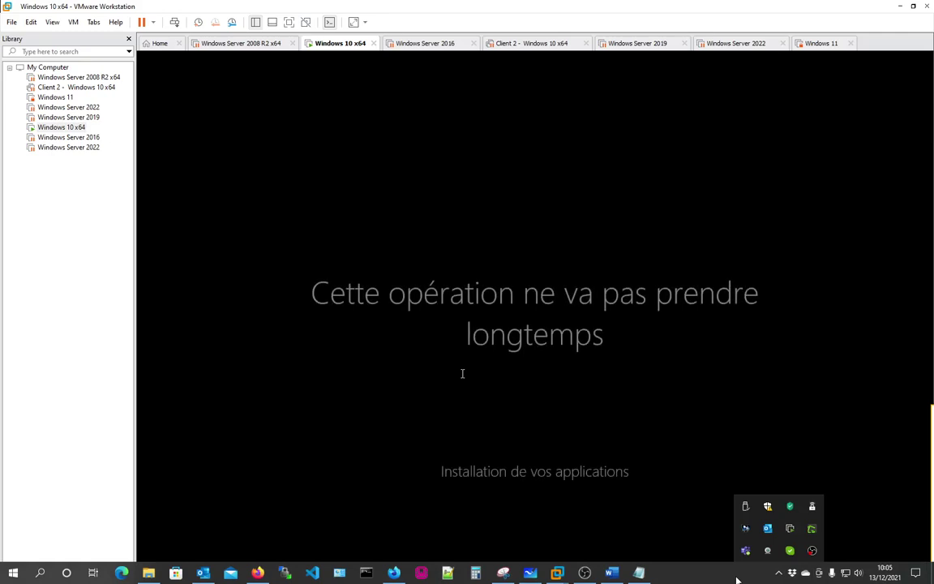
{"action": "left_click", "coordinate": [568, 413]}
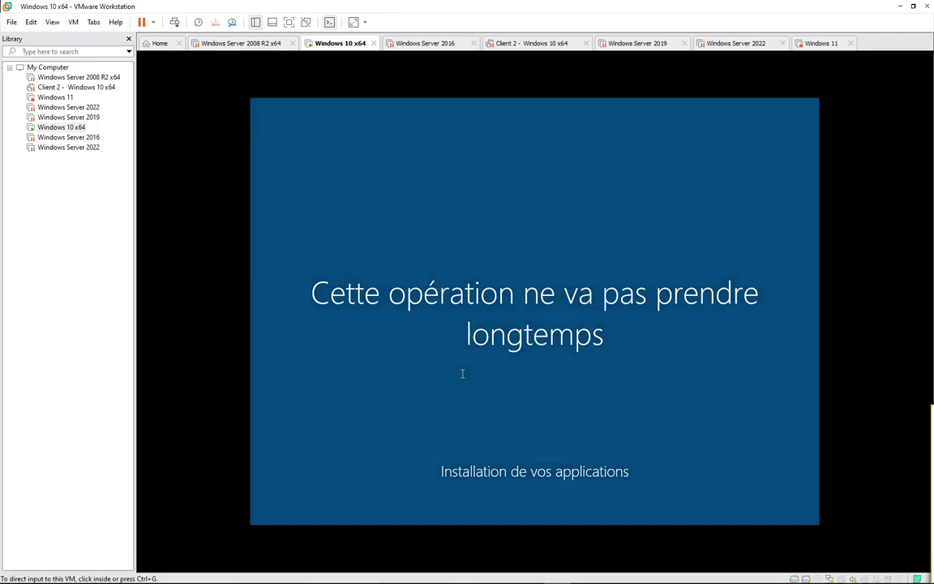
{"action": "left_click", "coordinate": [462, 373]}
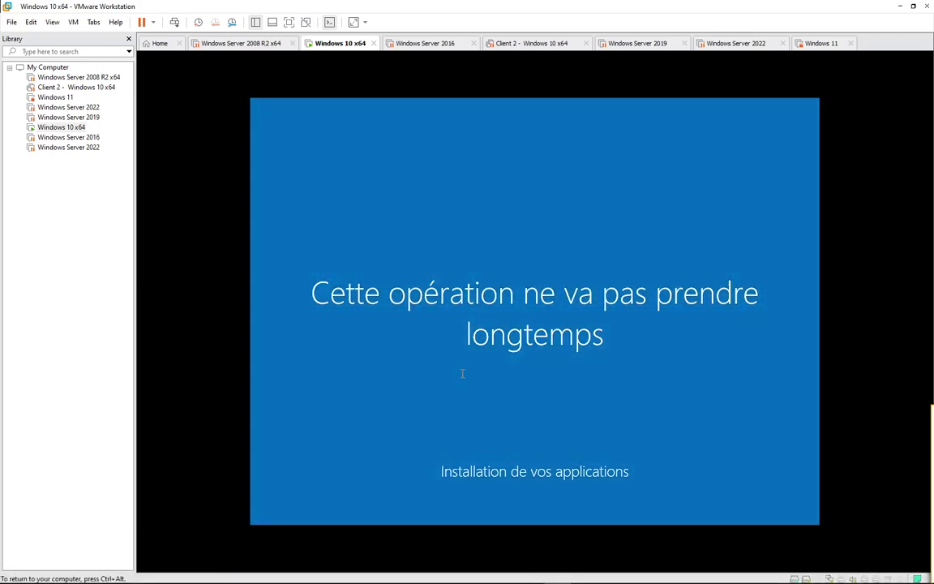
{"action": "key", "text": "ctrl+alt"}
{"action": "mouse_move", "coordinate": [639, 573]}
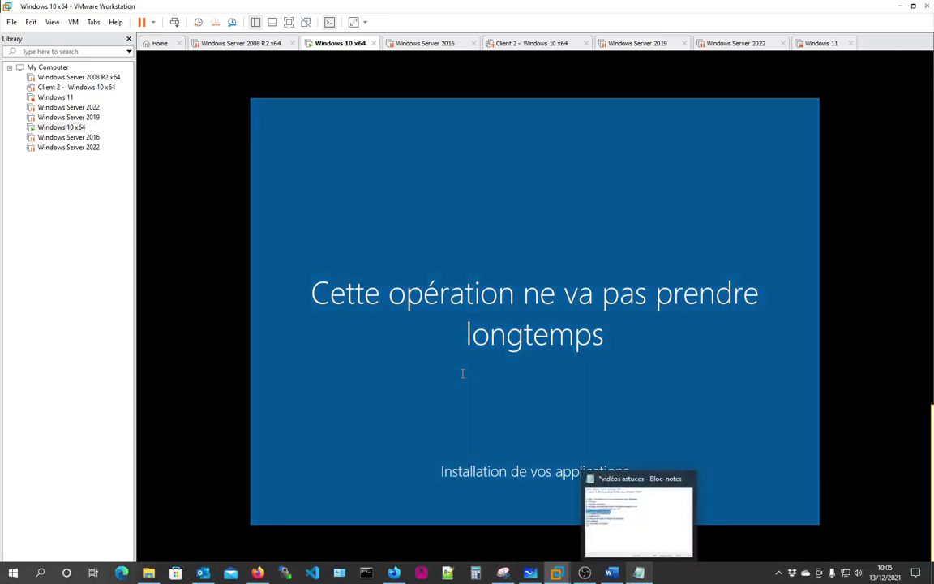
{"action": "left_click", "coordinate": [462, 373]}
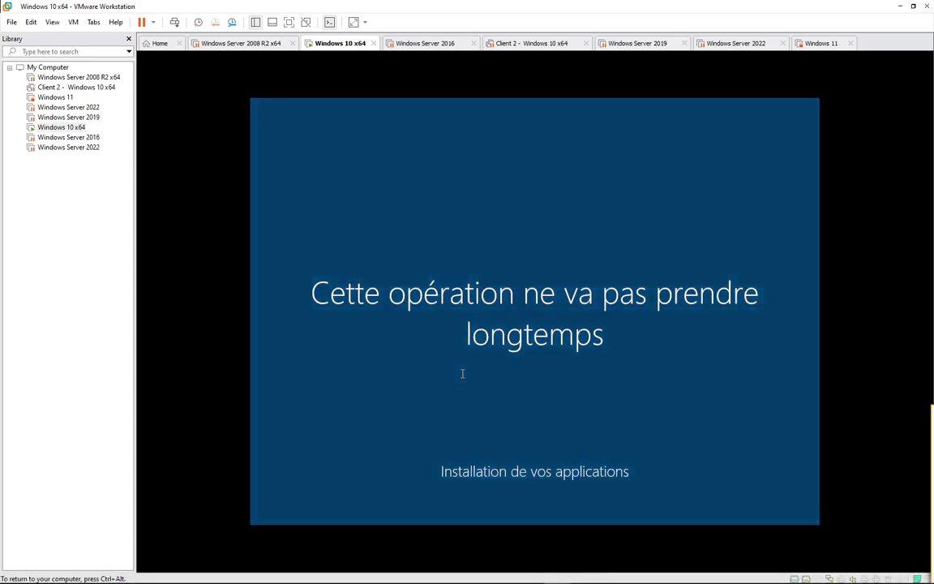
{"action": "key", "text": "ctrl+alt"}
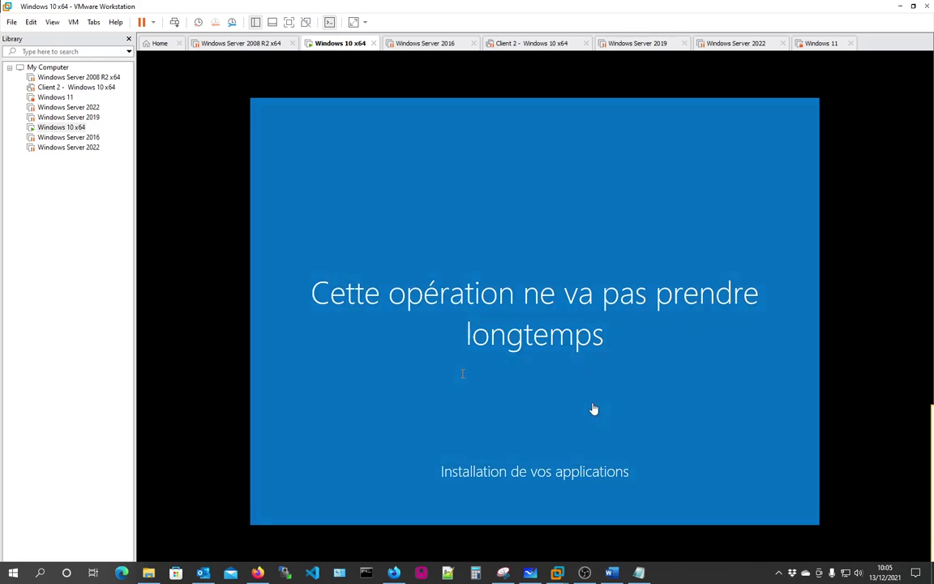
{"action": "left_click", "coordinate": [778, 574]}
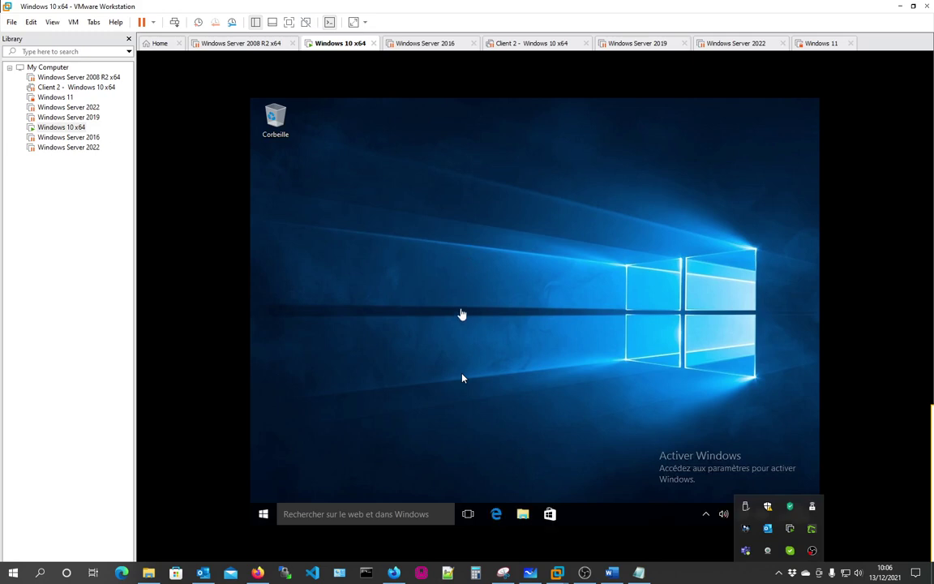
{"action": "left_click", "coordinate": [484, 296]}
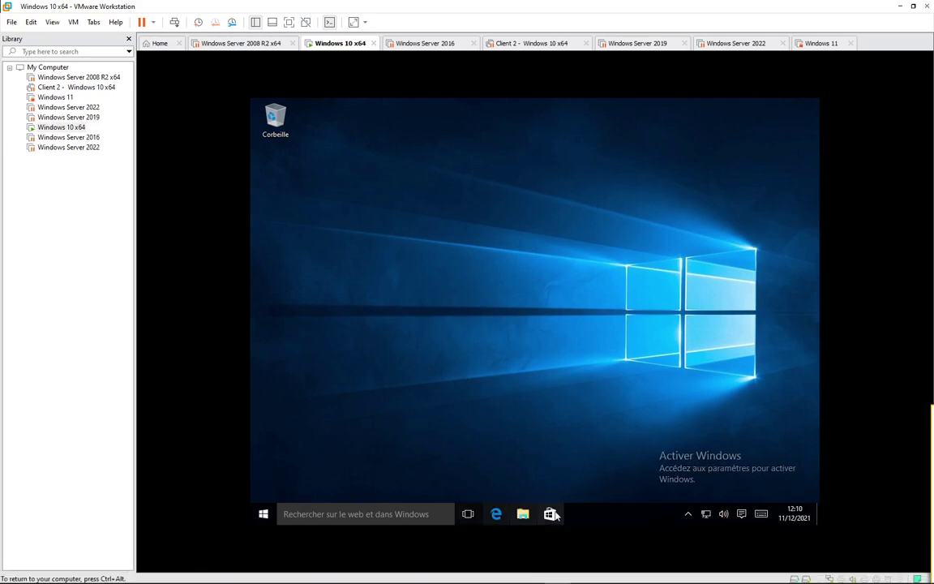
Set the taskbar search to show only the search icon (Afficher l'icône de recherche)
{"action": "right_click", "coordinate": [605, 514]}
{"action": "mouse_move", "coordinate": [657, 381]}
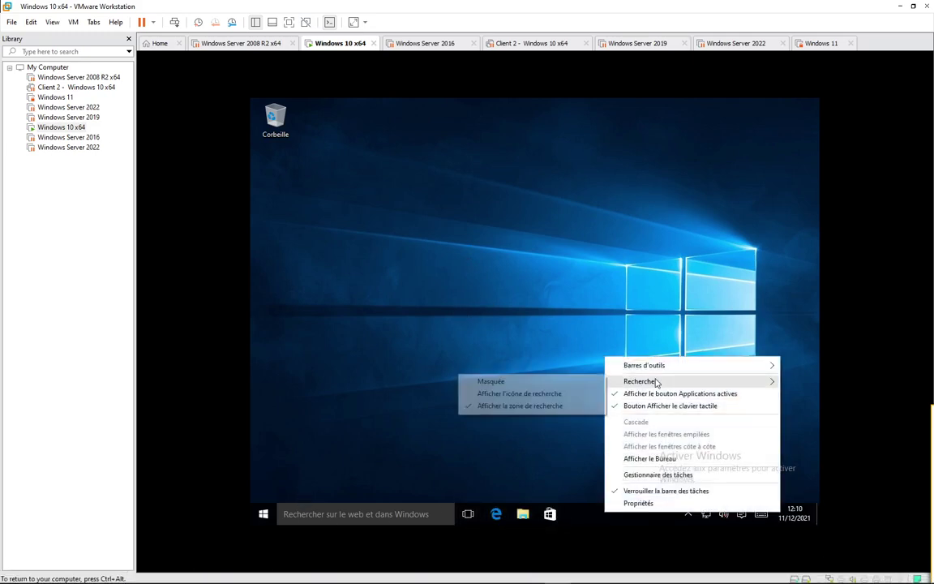
{"action": "left_click", "coordinate": [499, 395]}
Search Windows for "cmd", start it with administrator rights and shift its window clear of the Corbeille icon
{"action": "left_click", "coordinate": [290, 515]}
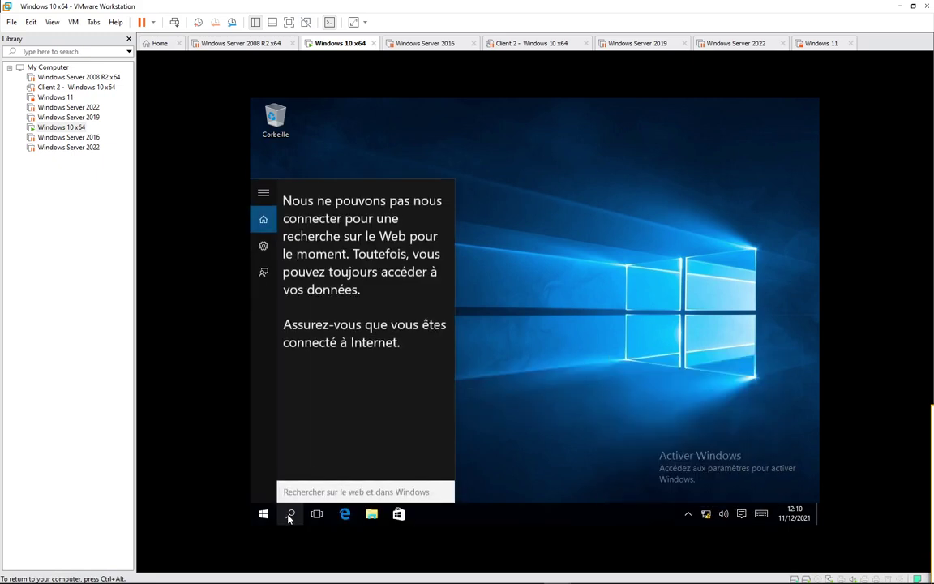
{"action": "type", "text": "cmd"}
{"action": "key", "text": "ctrl+shift+Return"}
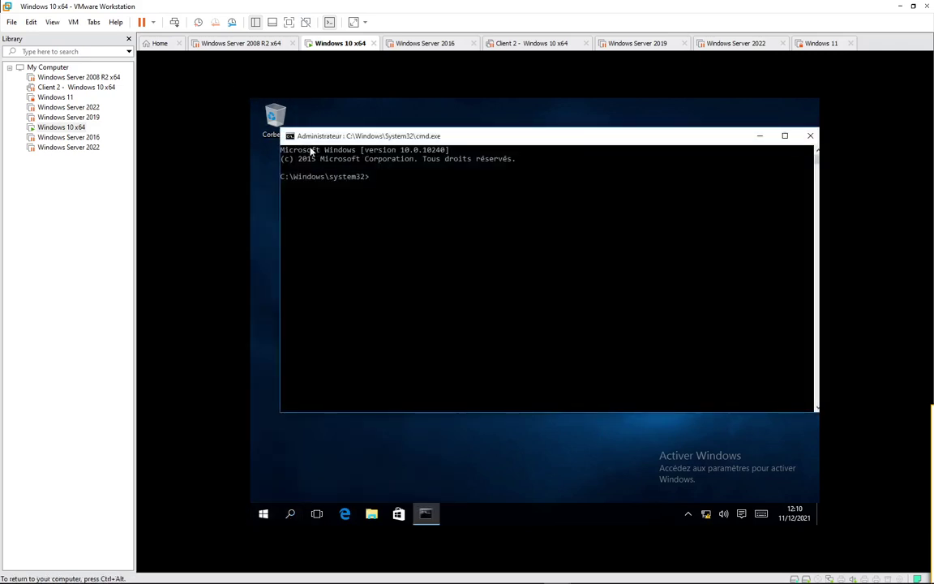
{"action": "mouse_move", "coordinate": [298, 140]}
{"action": "left_mouse_down"}
{"action": "mouse_move", "coordinate": [413, 140]}
{"action": "mouse_move", "coordinate": [314, 140]}
{"action": "left_mouse_up"}
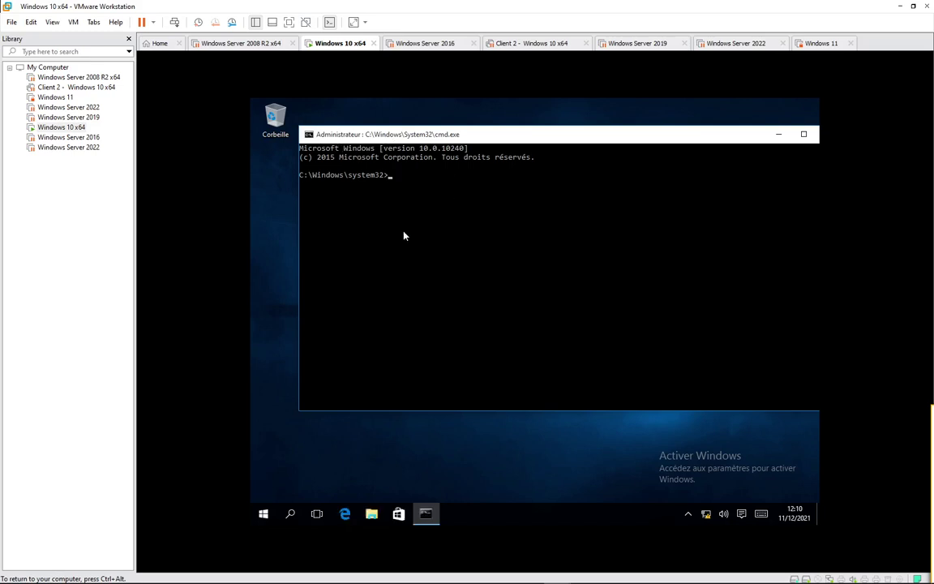
Search Windows for "cmd" again, check its launch options and show its file location
{"action": "left_click", "coordinate": [291, 516]}
{"action": "type", "text": "cmd"}
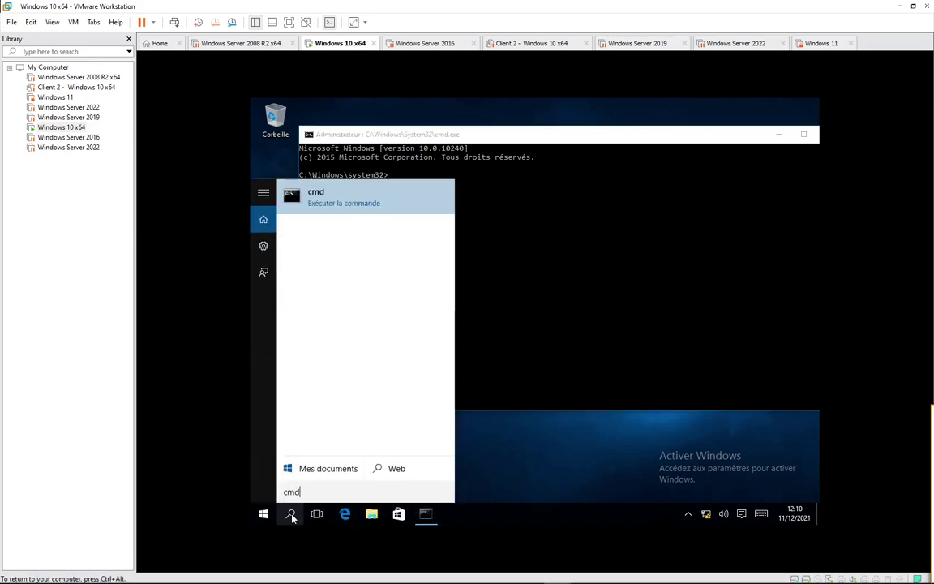
{"action": "right_click", "coordinate": [337, 198]}
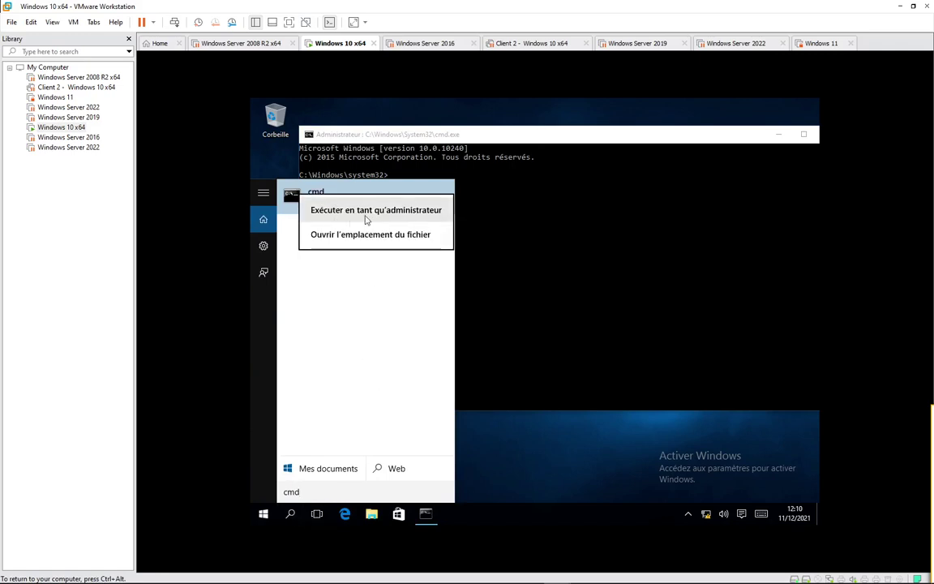
{"action": "left_click", "coordinate": [381, 235]}
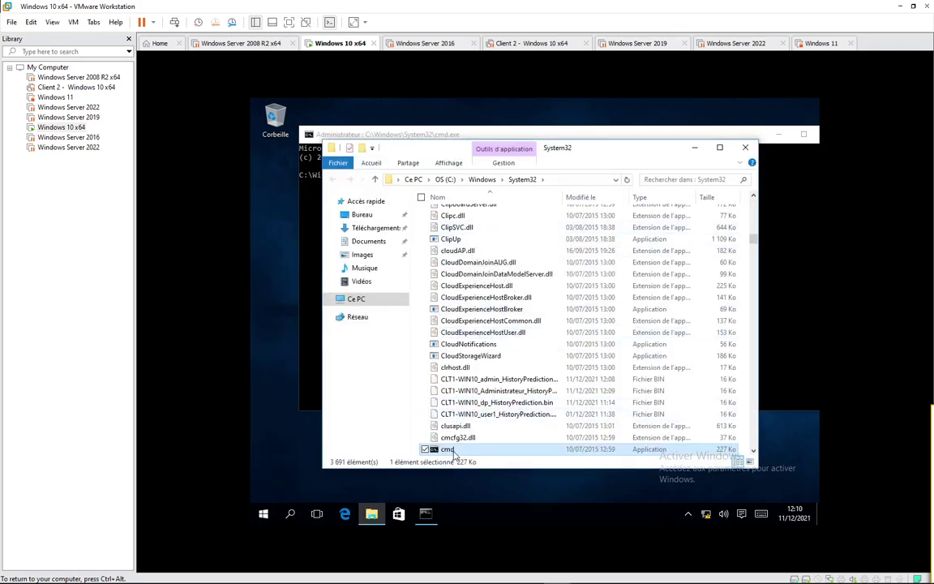
Check the Général and Sécurité properties of cmd in System32, and close the properties, folder and command prompt windows
{"action": "right_click", "coordinate": [455, 456]}
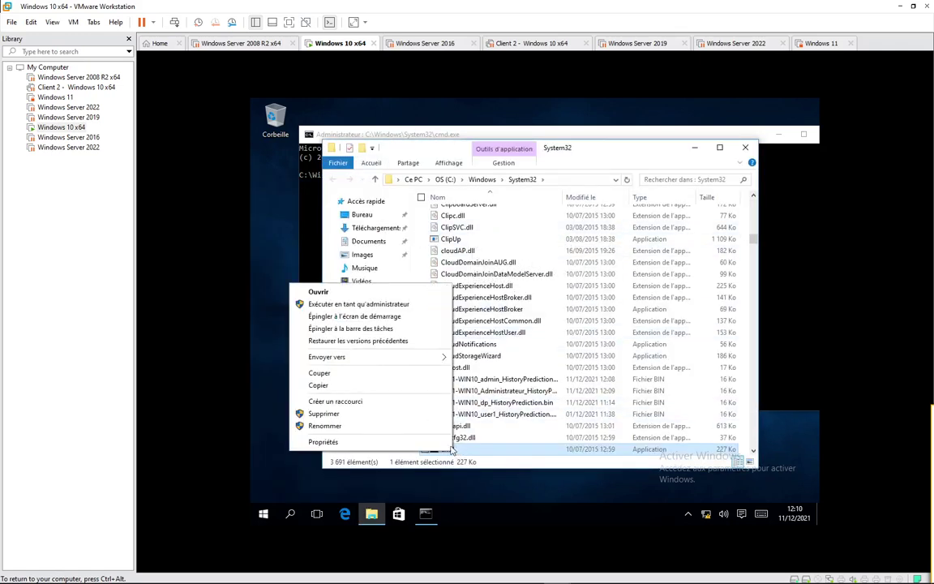
{"action": "left_click", "coordinate": [324, 442]}
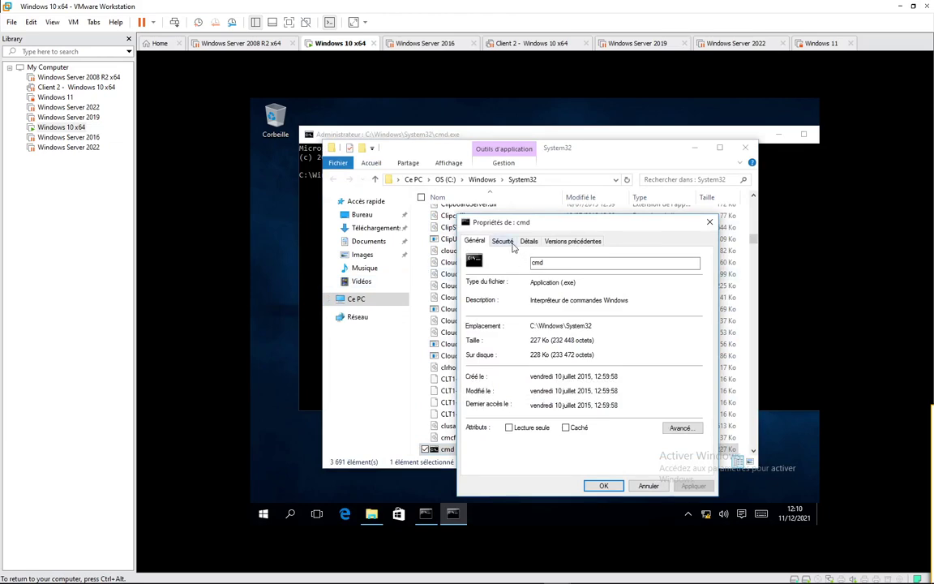
{"action": "left_click", "coordinate": [504, 242]}
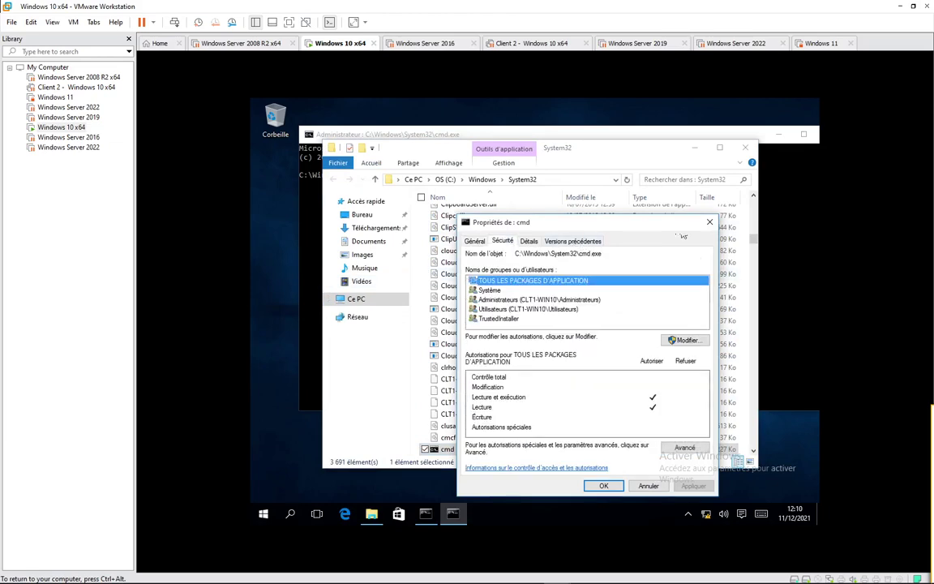
{"action": "left_click", "coordinate": [710, 222]}
{"action": "left_click", "coordinate": [745, 148]}
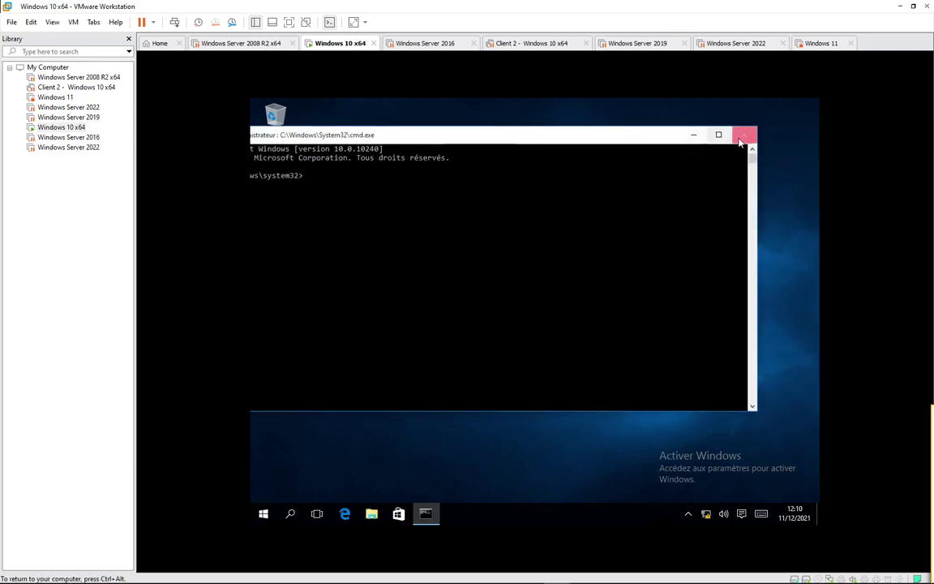
{"action": "left_click", "coordinate": [740, 139]}
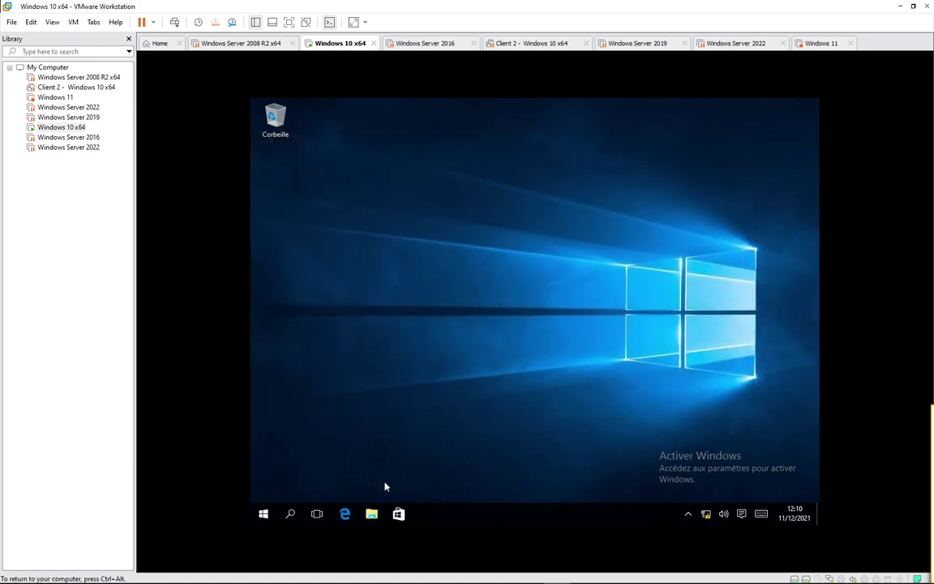
Start the file explorer, expand Ce PC and show its folders and drives
{"action": "left_click", "coordinate": [371, 513]}
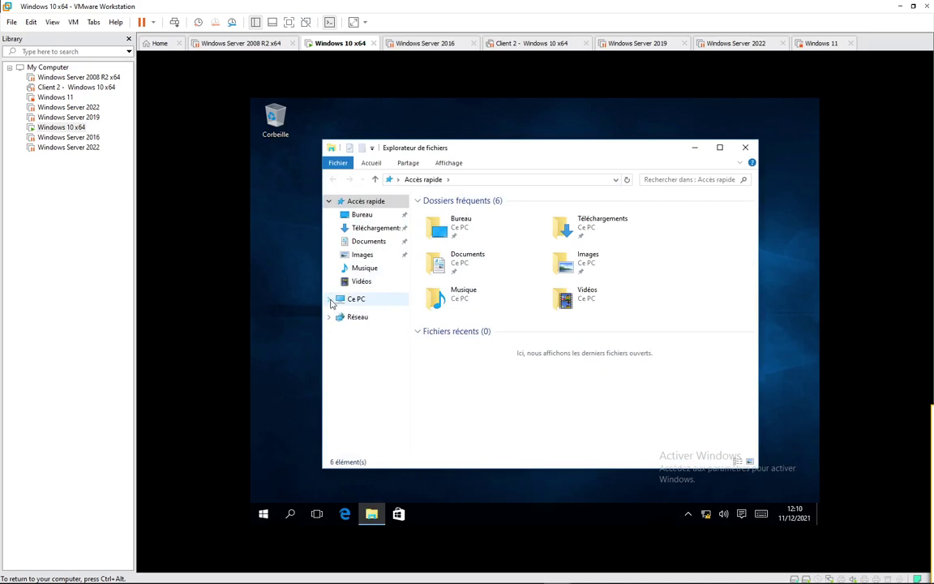
{"action": "left_click", "coordinate": [355, 299]}
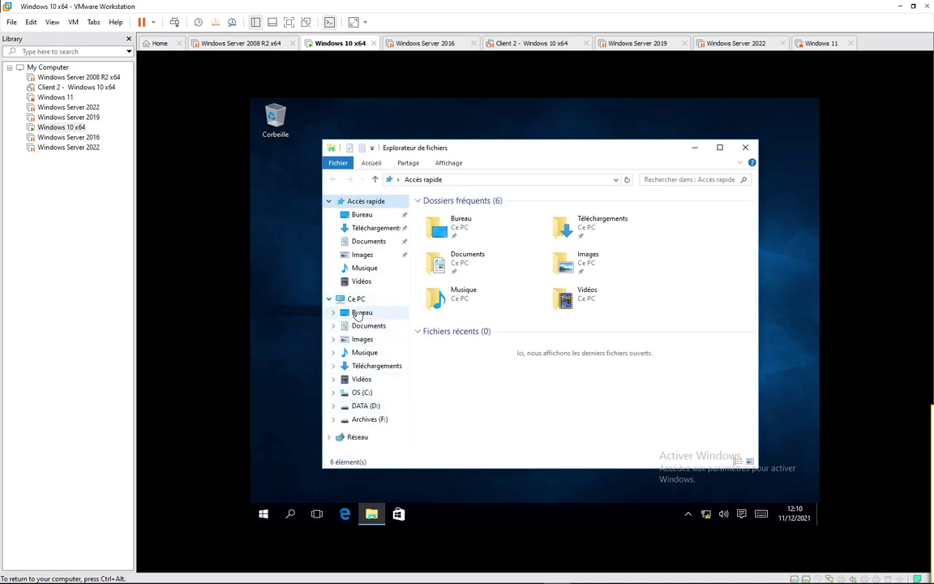
{"action": "left_click", "coordinate": [364, 303]}
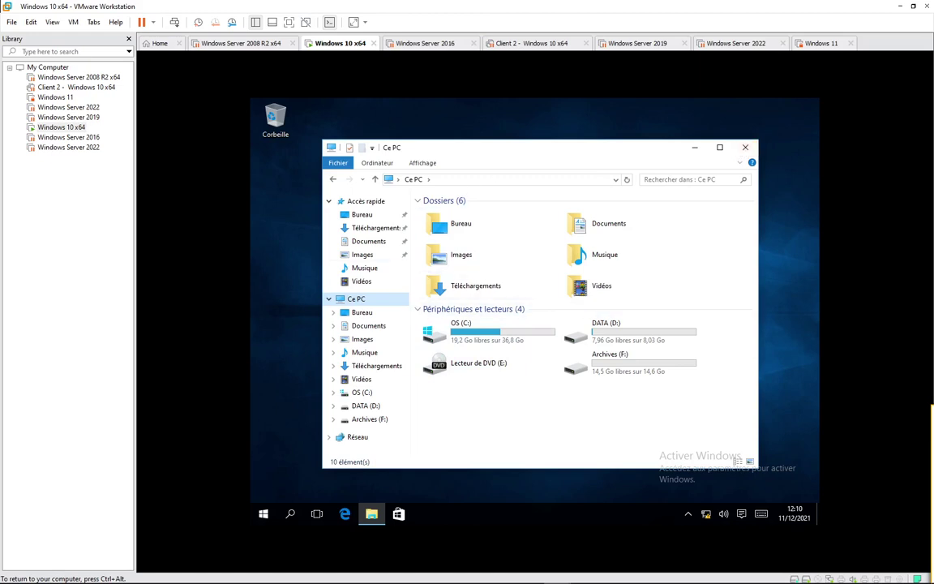
{"action": "key", "text": "ctrl+alt"}
{"action": "left_click", "coordinate": [234, 460]}
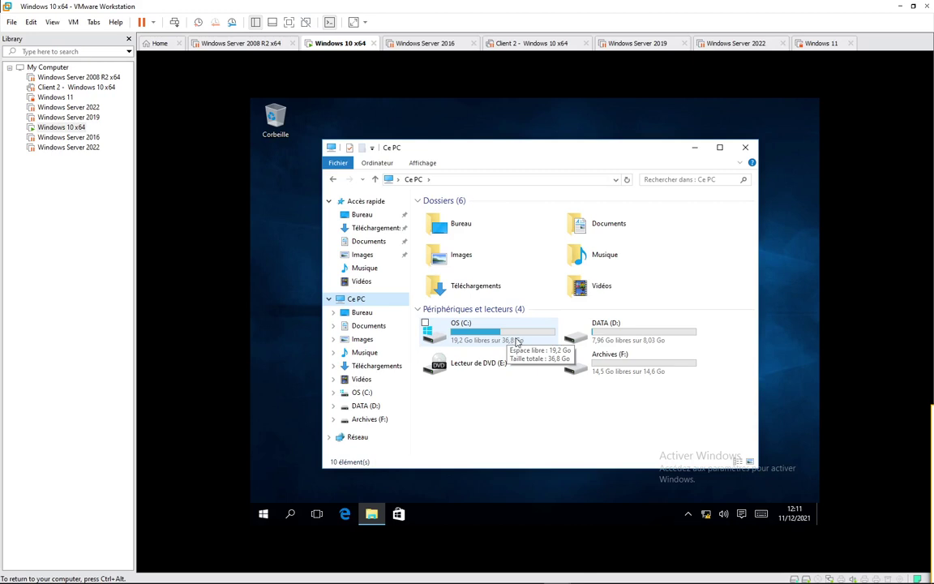
Show the hidden notification icons, search Windows for "parefeur" and clear the search
{"action": "left_click", "coordinate": [688, 514]}
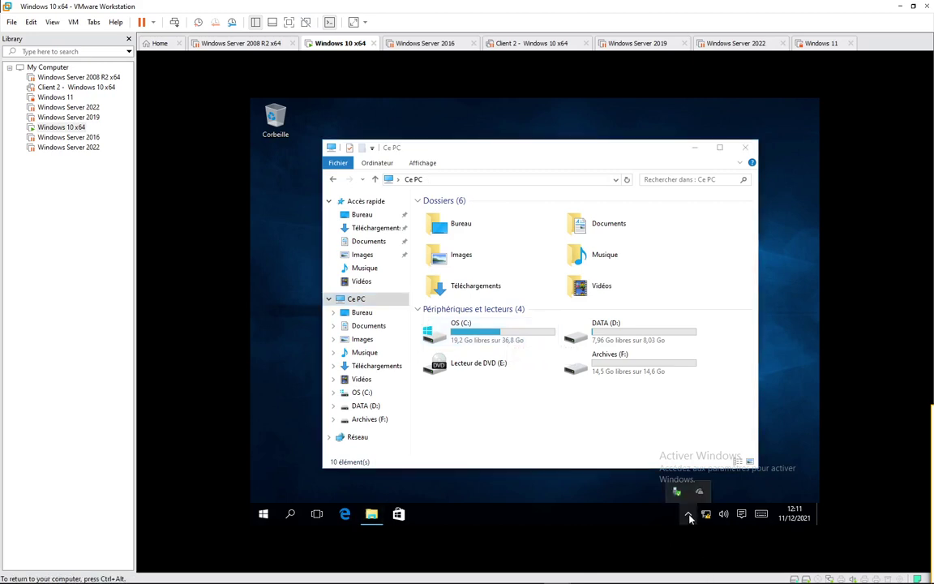
{"action": "left_click", "coordinate": [289, 518]}
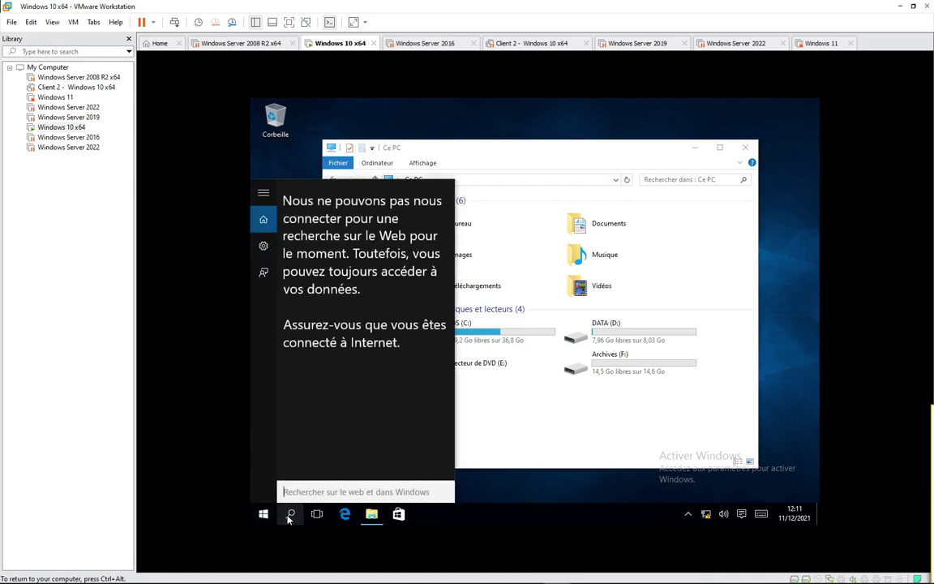
{"action": "type", "text": "parefeur"}
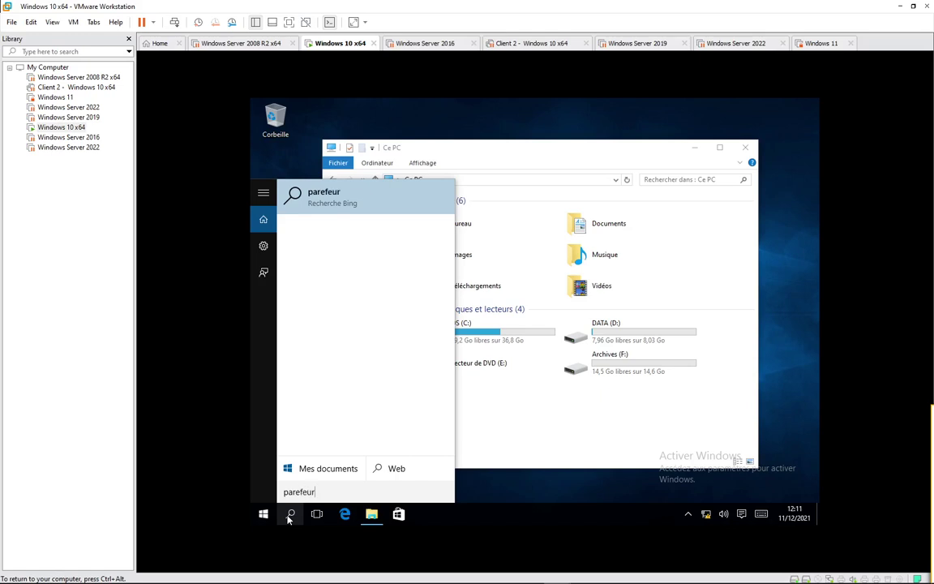
{"action": "key", "text": "BackSpace"}
{"action": "key", "text": "BackSpace"}
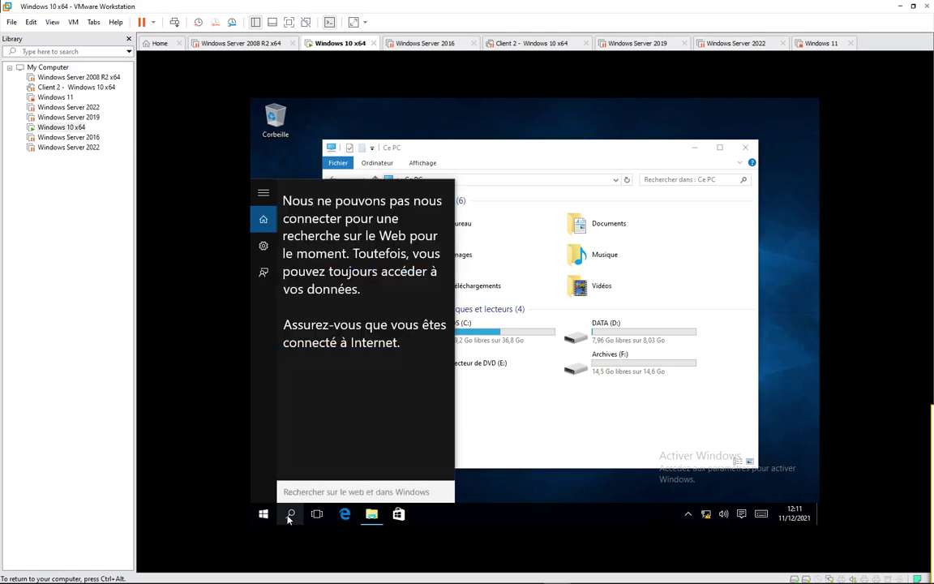
Look through the Confidentialité categories in the Windows Paramètres, and close the settings window
{"action": "left_click", "coordinate": [263, 514]}
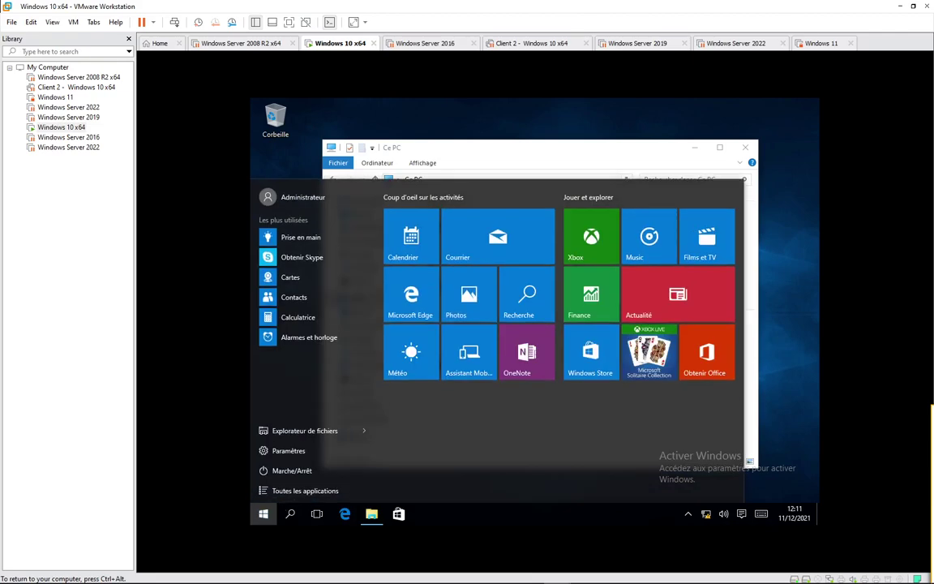
{"action": "left_click", "coordinate": [294, 453]}
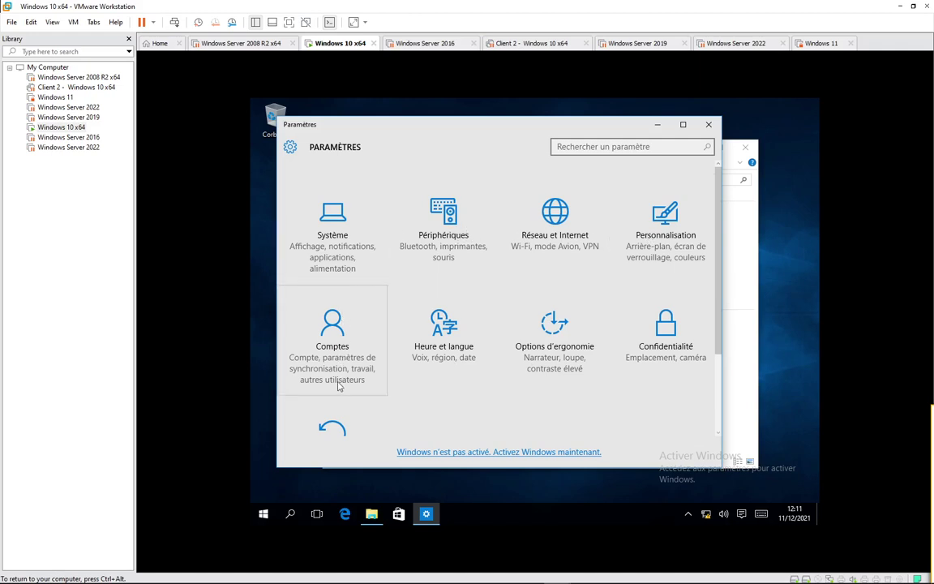
{"action": "left_click", "coordinate": [650, 367]}
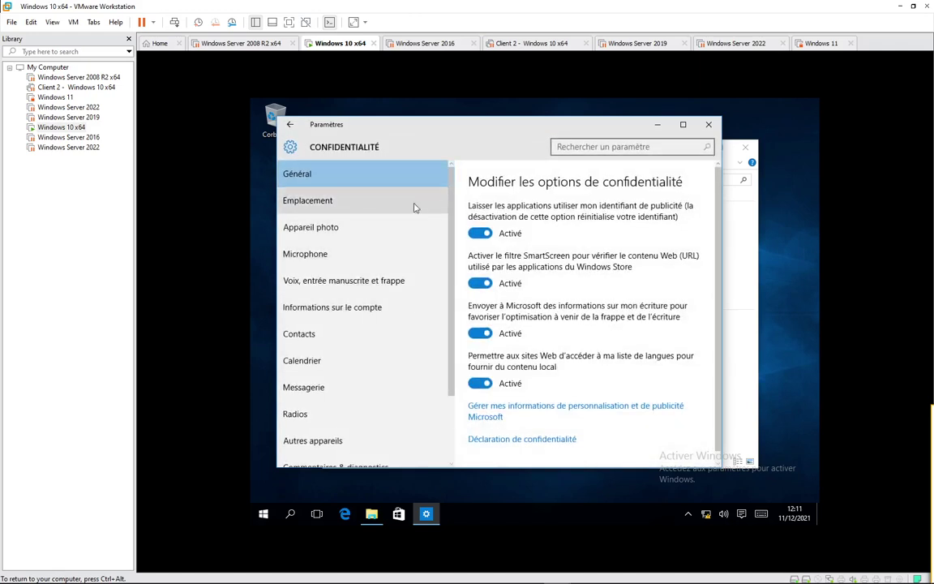
{"action": "scroll", "coordinate": [333, 377], "scroll_direction": "down", "scroll_amount": 3}
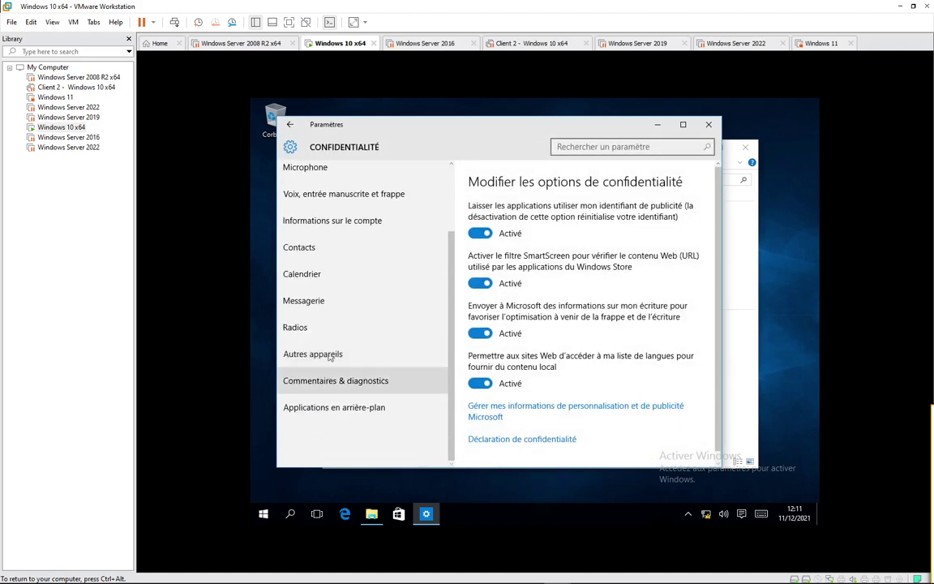
{"action": "left_click", "coordinate": [709, 124]}
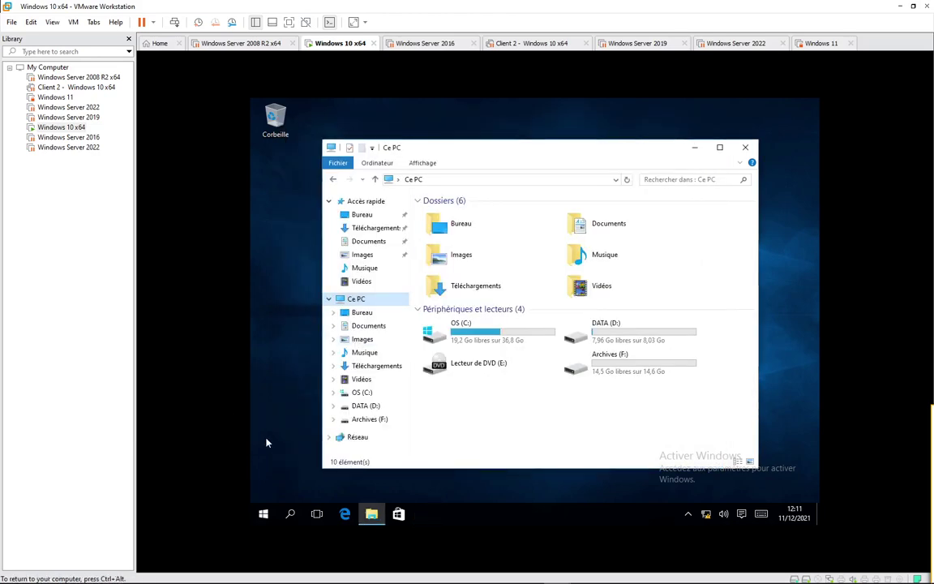
Search Windows for "pann", start Panneau de configuration, check its list of installed programs and return to its home page
{"action": "key", "text": "super"}
{"action": "type", "text": "pa"}
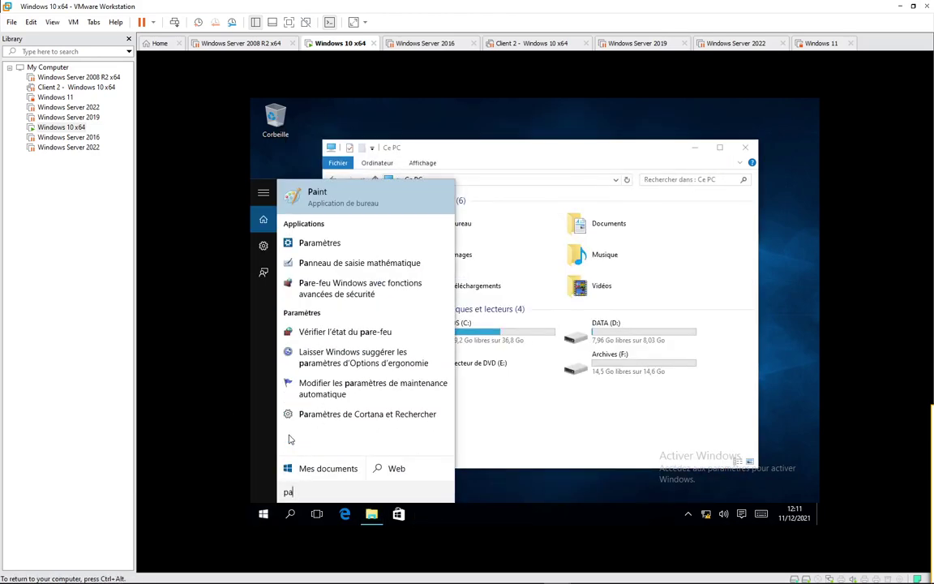
{"action": "type", "text": "nn"}
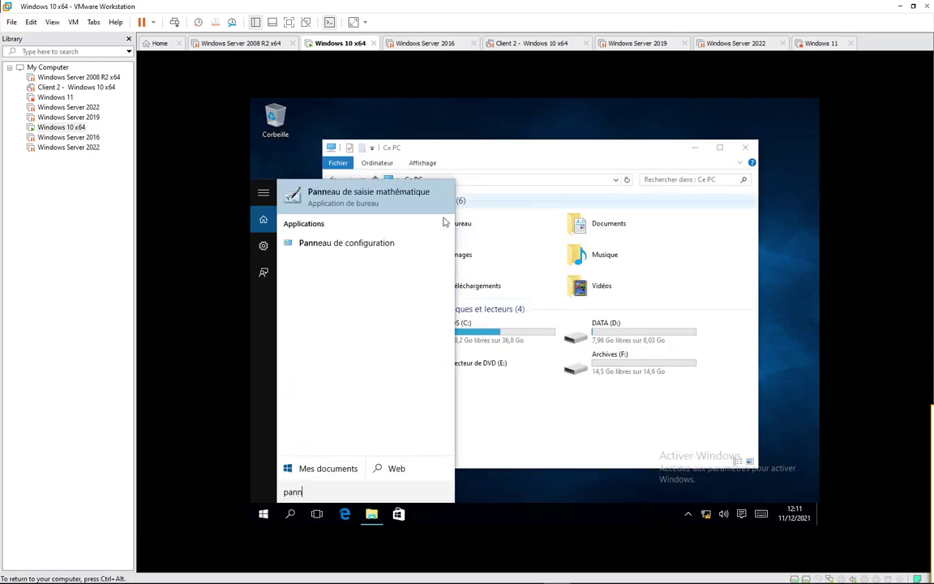
{"action": "left_click", "coordinate": [372, 245]}
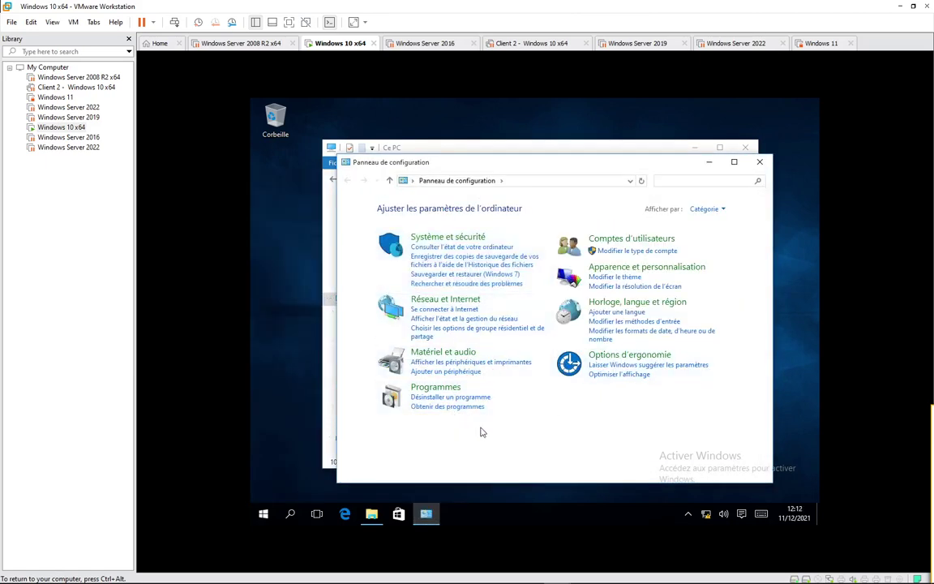
{"action": "left_click", "coordinate": [434, 398]}
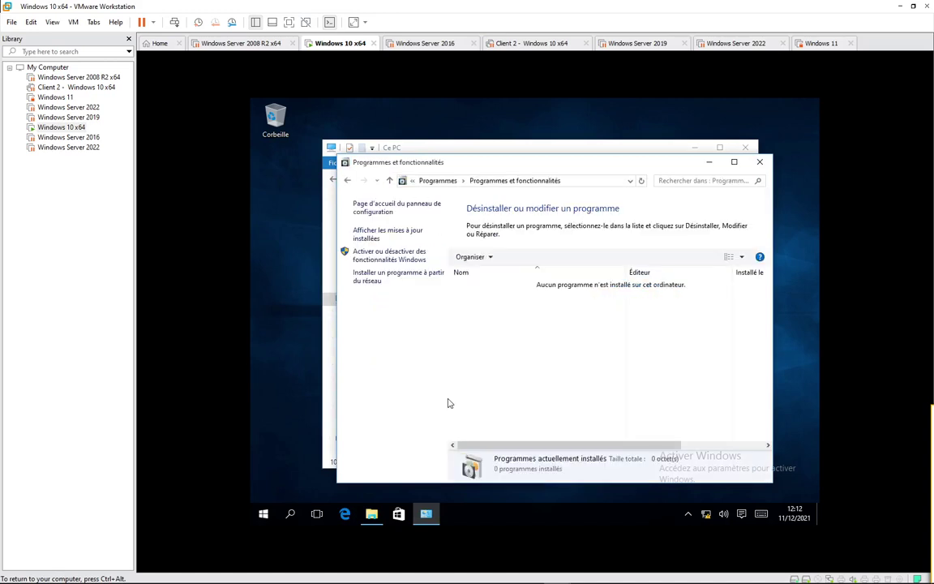
{"action": "left_click", "coordinate": [347, 180]}
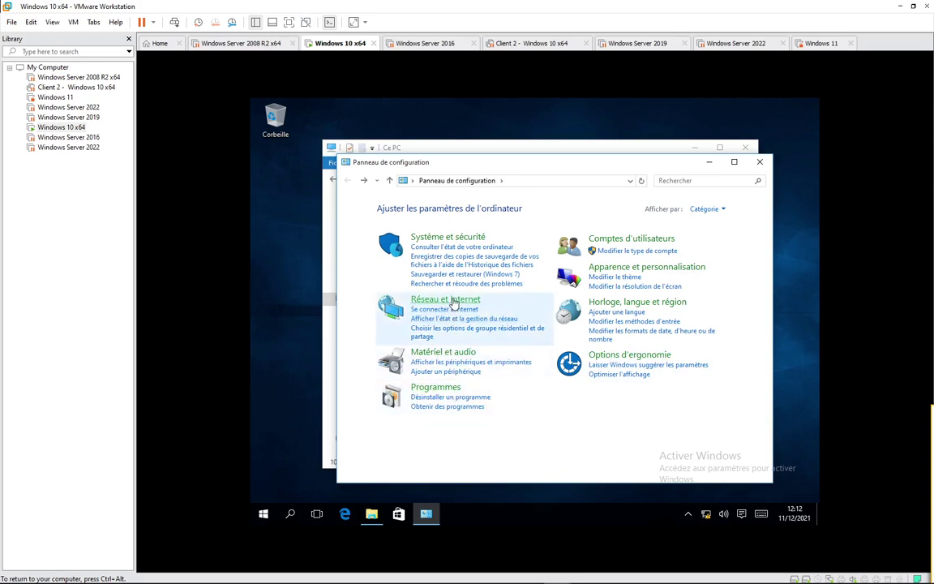
Check Obtenir des programmes and the Fonctionnalités de Windows dialog, cancel the dialog and return to the Panneau de configuration home page
{"action": "left_click", "coordinate": [460, 408]}
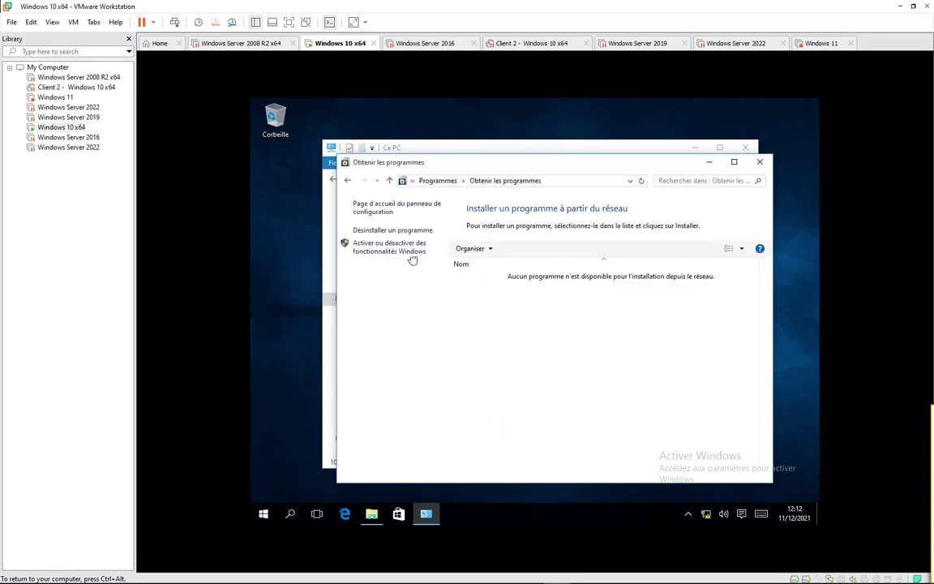
{"action": "left_click", "coordinate": [403, 251]}
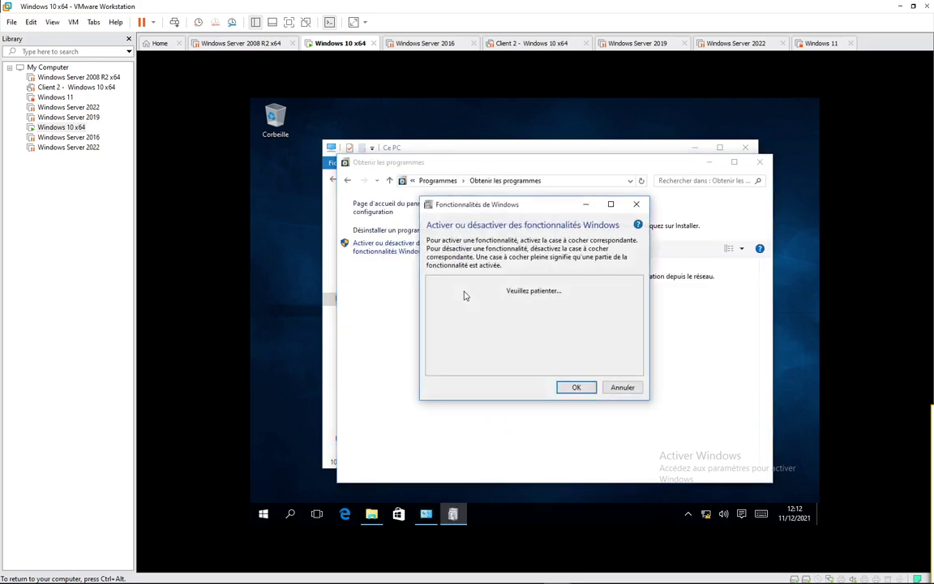
{"action": "left_click", "coordinate": [622, 388]}
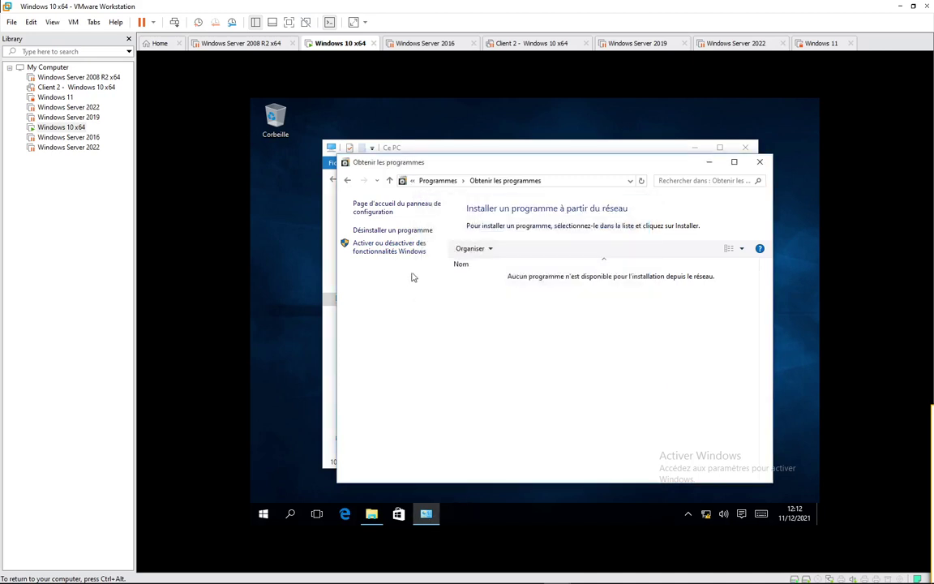
{"action": "left_click", "coordinate": [348, 180]}
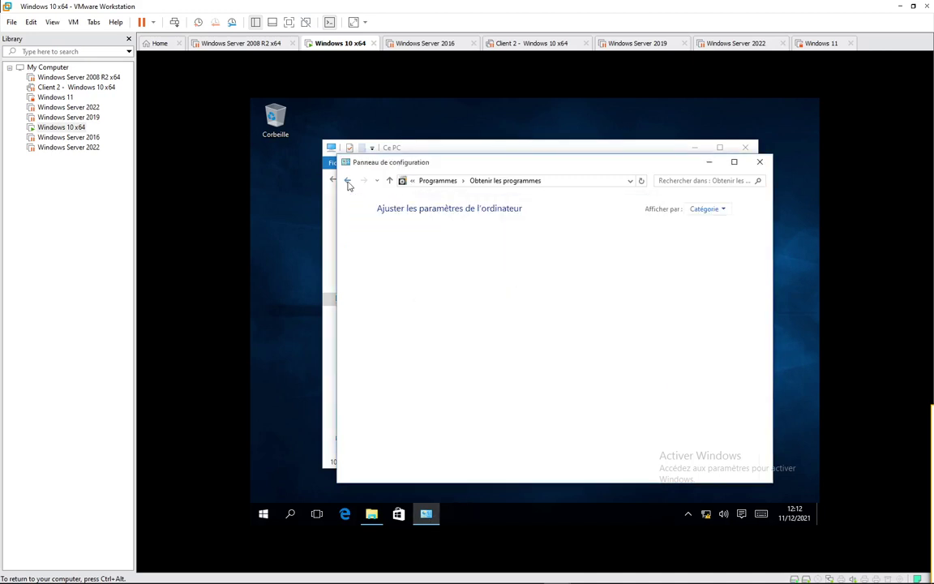
{"action": "left_click", "coordinate": [263, 514]}
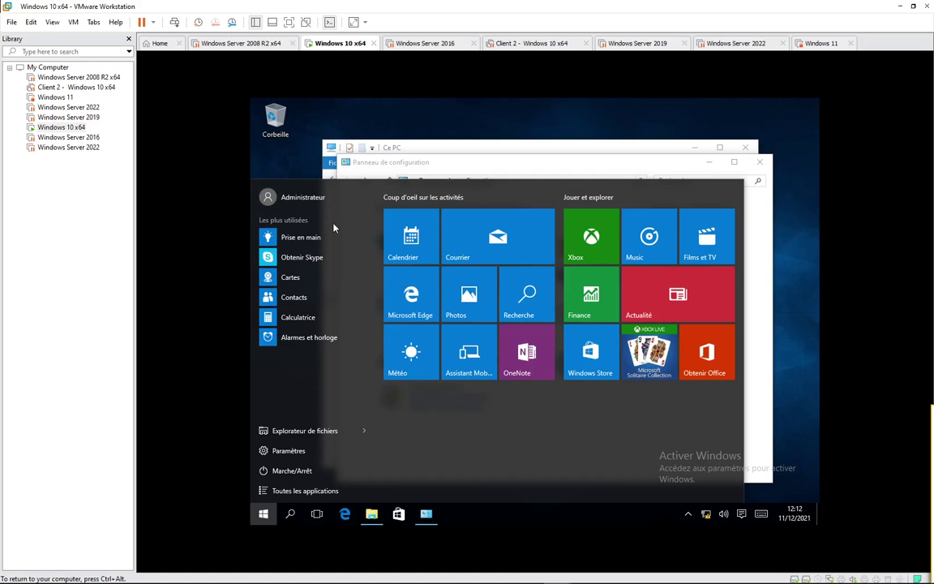
{"action": "left_click", "coordinate": [290, 515]}
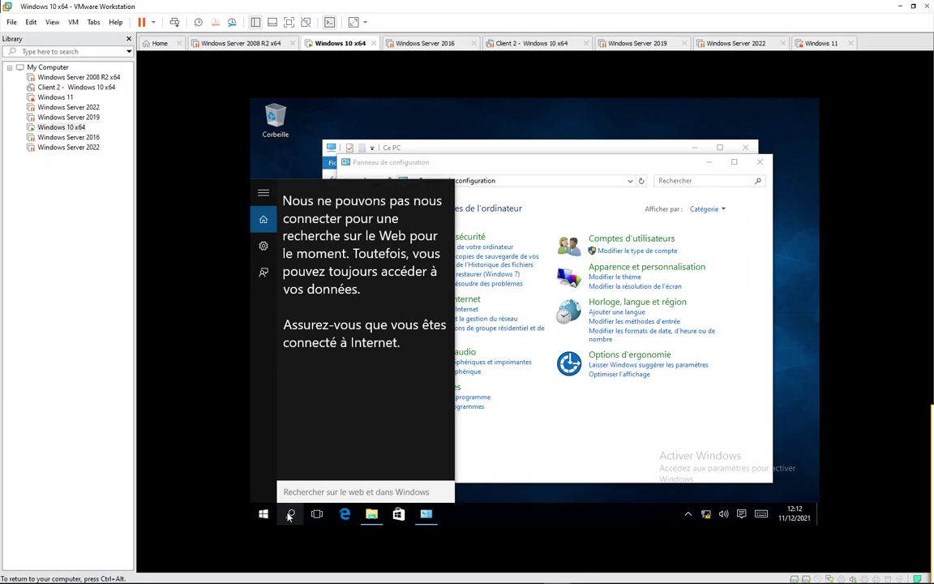
{"action": "left_click", "coordinate": [307, 177]}
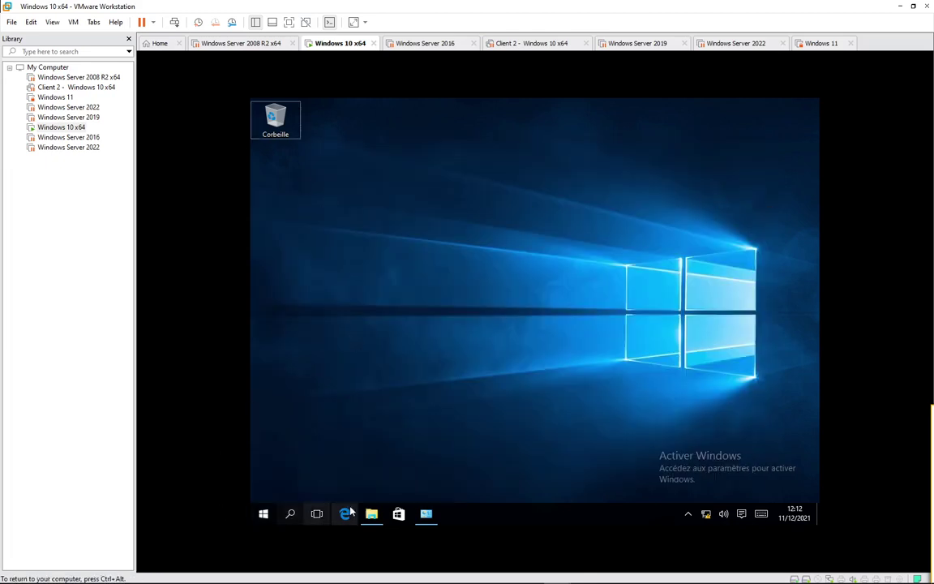
Bring the Ce PC window forward, open Centre Réseau et partage and show the network adapters in Connexions réseau
{"action": "left_click", "coordinate": [372, 514]}
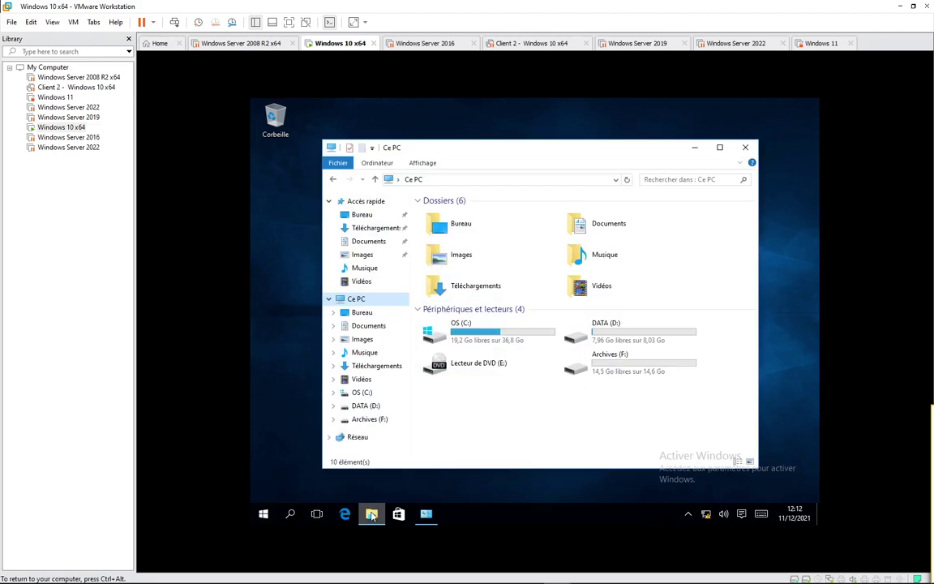
{"action": "right_click", "coordinate": [354, 439]}
{"action": "left_click", "coordinate": [349, 432]}
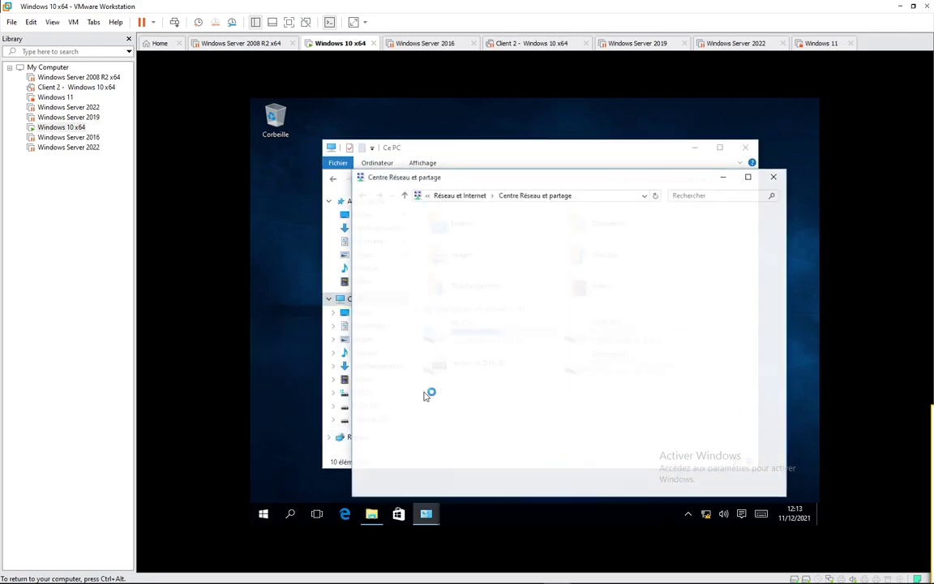
{"action": "left_click", "coordinate": [410, 250]}
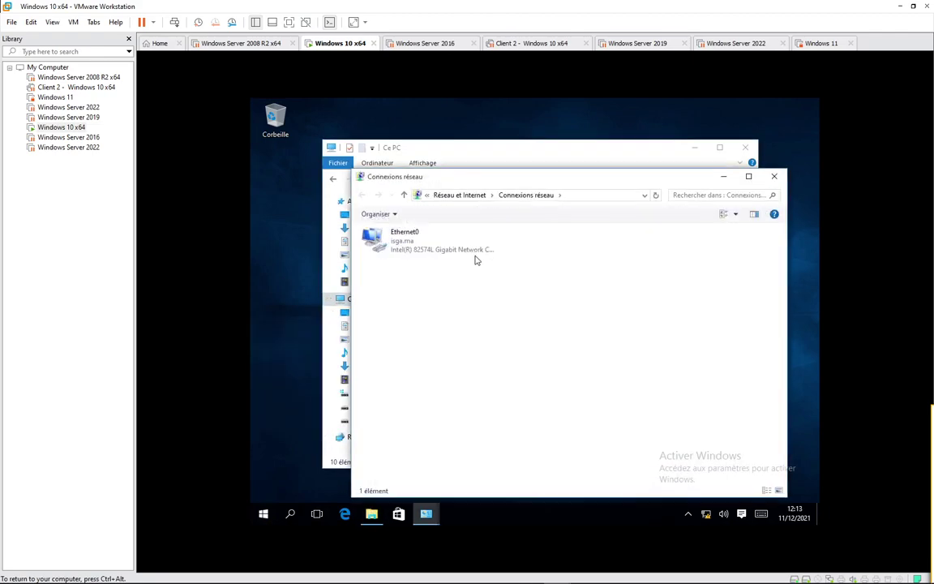
Check the TCP/IPv4 properties of the Ethernet0 adapter, and close the property dialogs, Connexions réseau and Ce PC
{"action": "left_click", "coordinate": [410, 243]}
{"action": "right_click", "coordinate": [410, 245]}
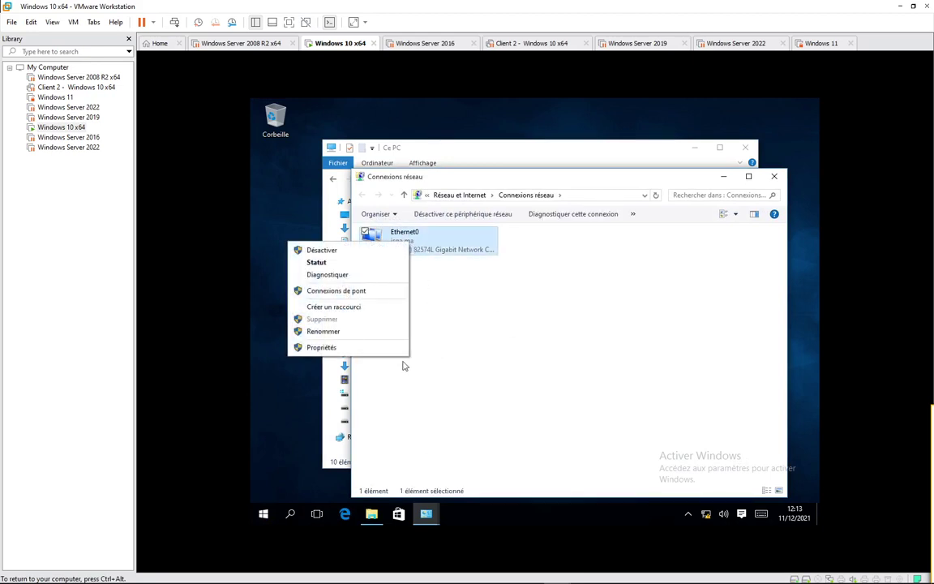
{"action": "left_click", "coordinate": [354, 349]}
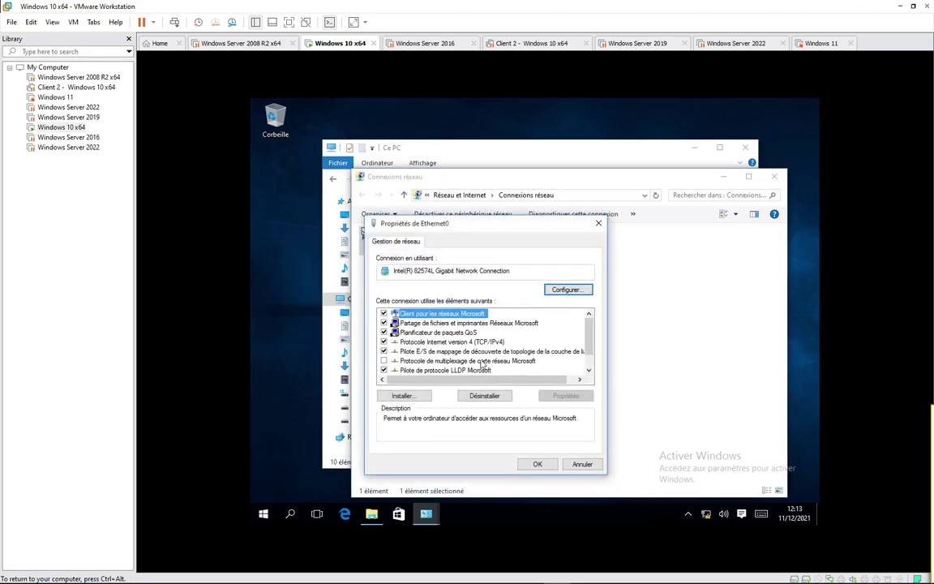
{"action": "double_click", "coordinate": [442, 341]}
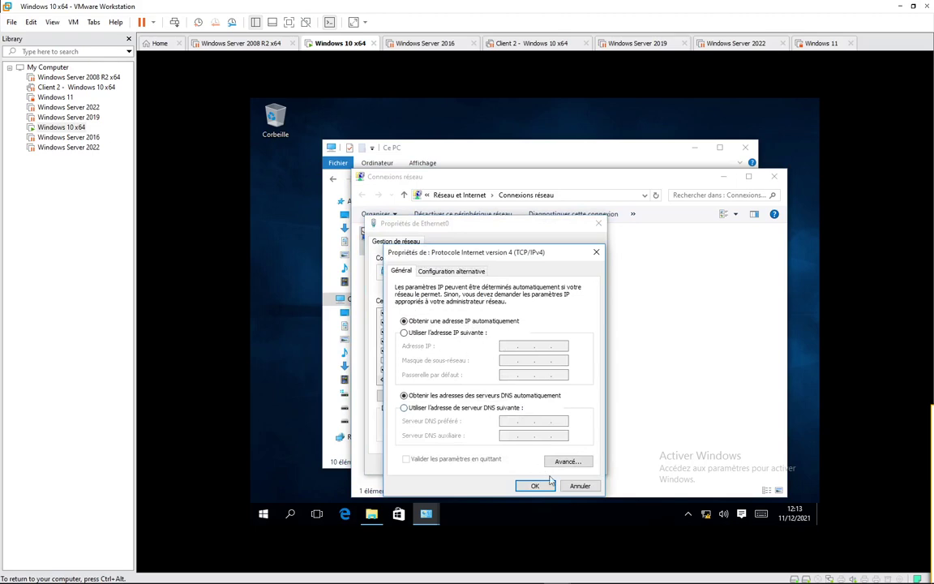
{"action": "left_click", "coordinate": [537, 485]}
{"action": "left_click", "coordinate": [584, 465]}
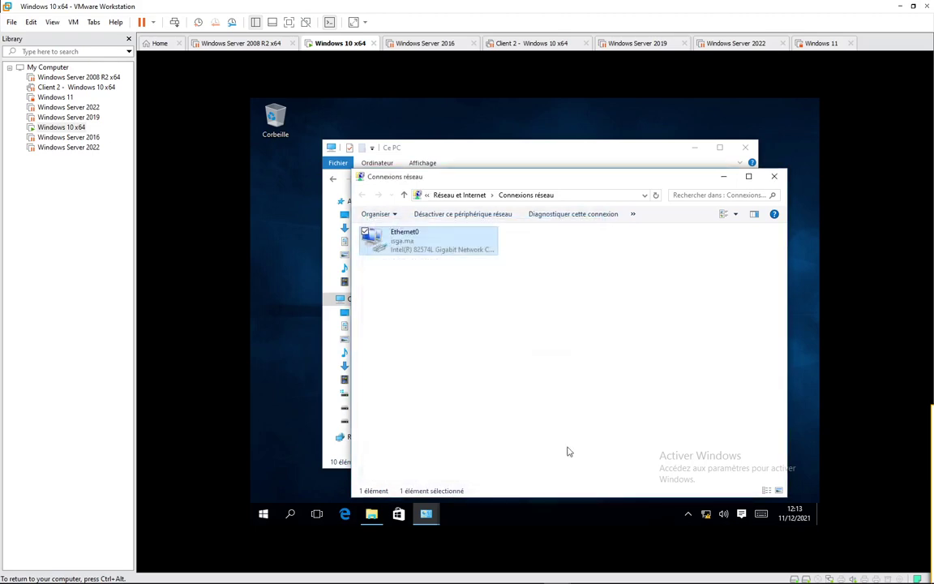
{"action": "left_click", "coordinate": [774, 176]}
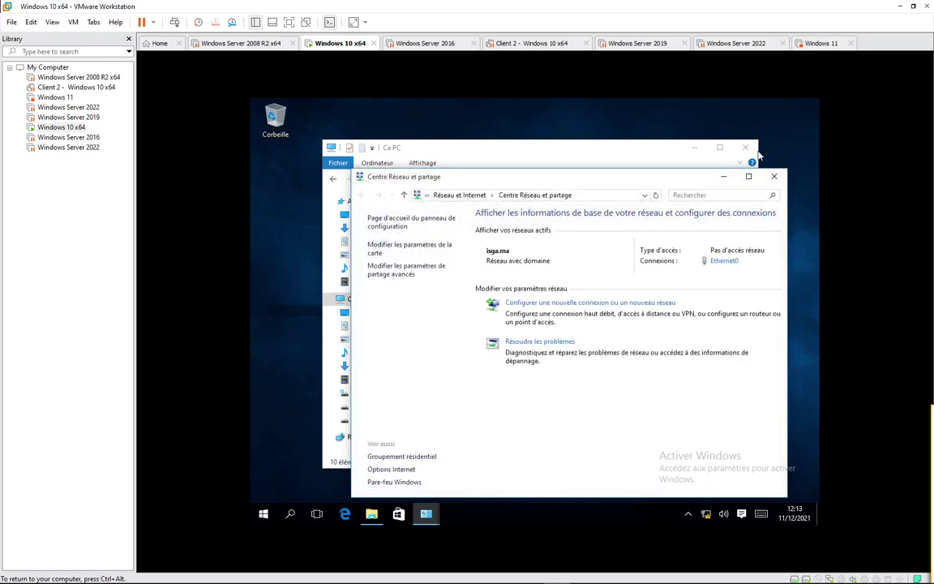
{"action": "left_click", "coordinate": [746, 147]}
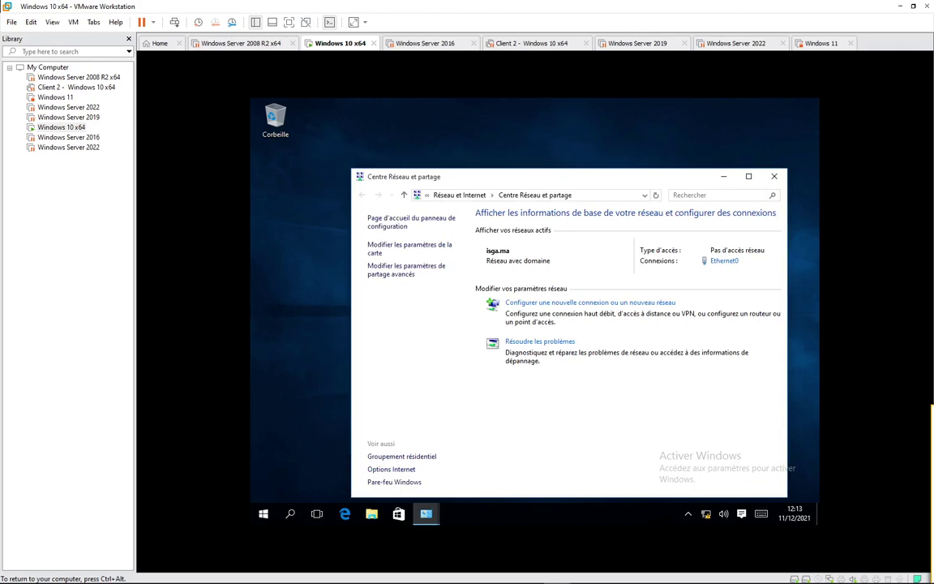
Search Windows for "cmd", start Invite de commandes normally, shift its window clear of the Corbeille icon and check the signed-in account
{"action": "left_click", "coordinate": [263, 516]}
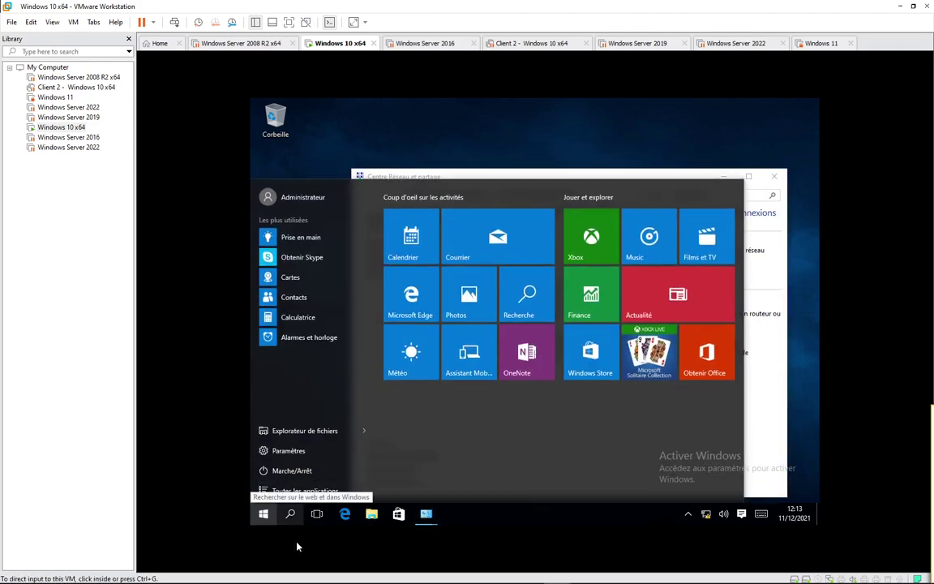
{"action": "left_click", "coordinate": [290, 514]}
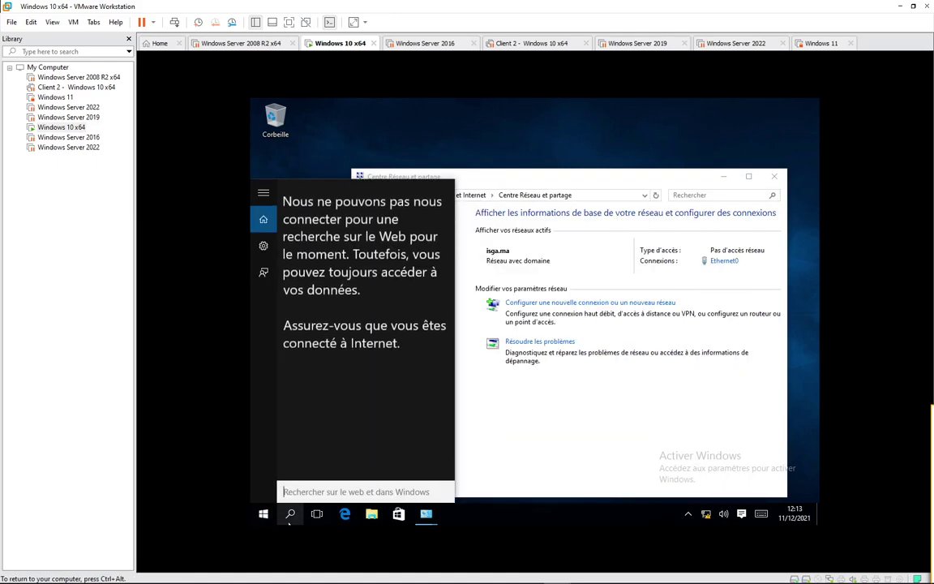
{"action": "type", "text": "cmd"}
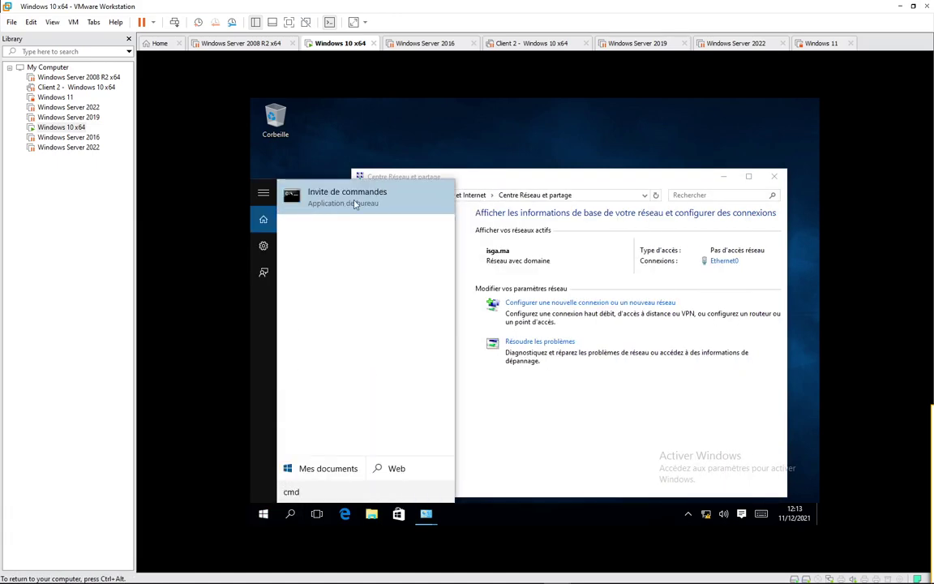
{"action": "left_click", "coordinate": [355, 204]}
{"action": "left_click_drag", "start_coordinate": [306, 181], "coordinate": [383, 159]}
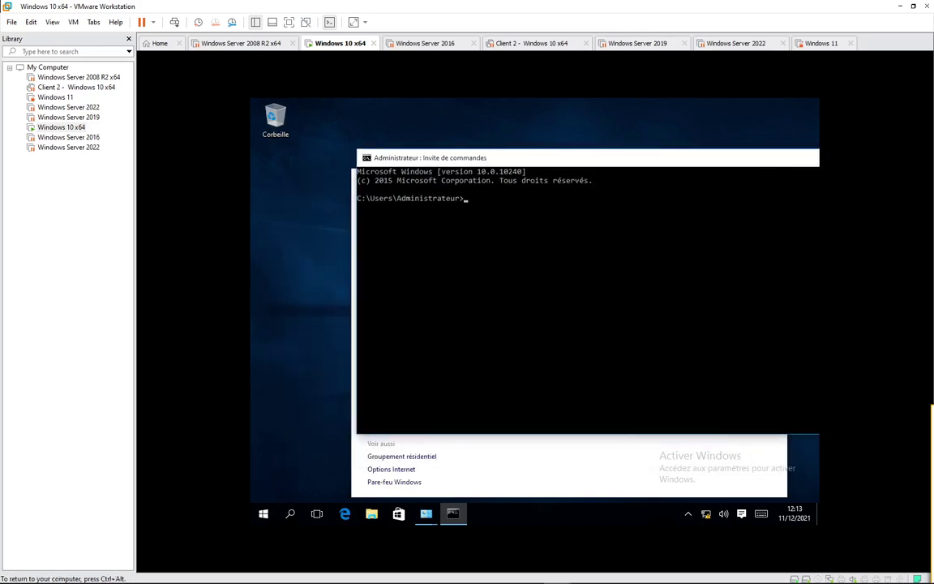
{"action": "left_click", "coordinate": [262, 514]}
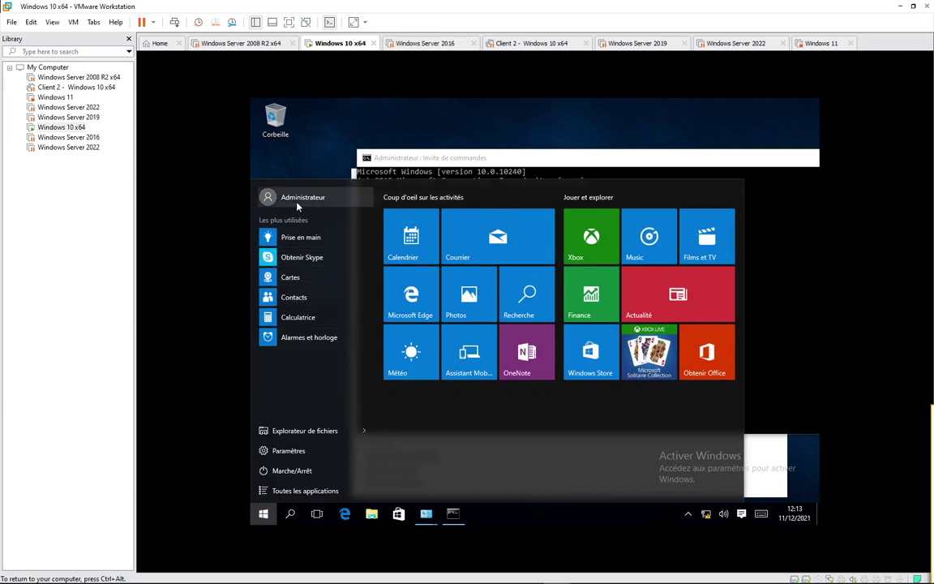
{"action": "mouse_move", "coordinate": [791, 576]}
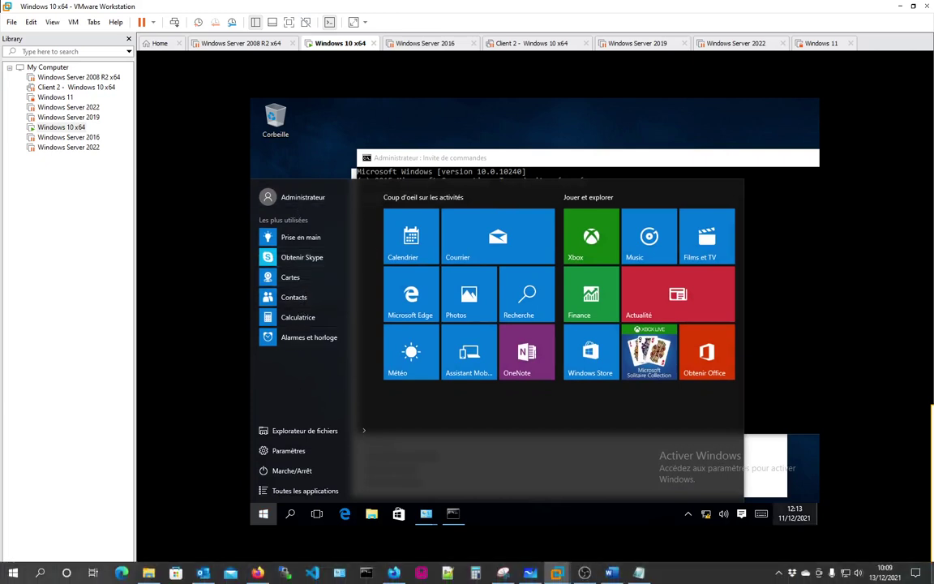
{"action": "left_click", "coordinate": [778, 573]}
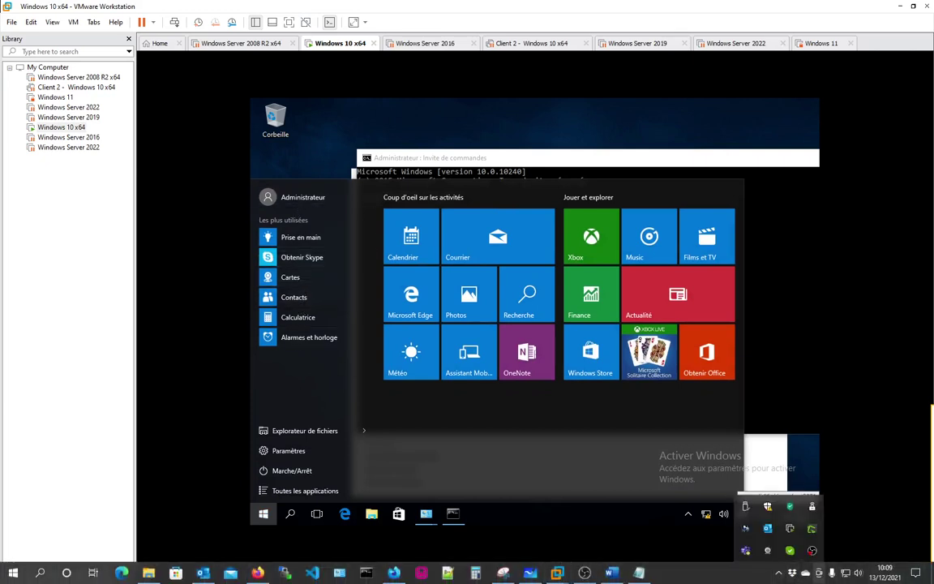